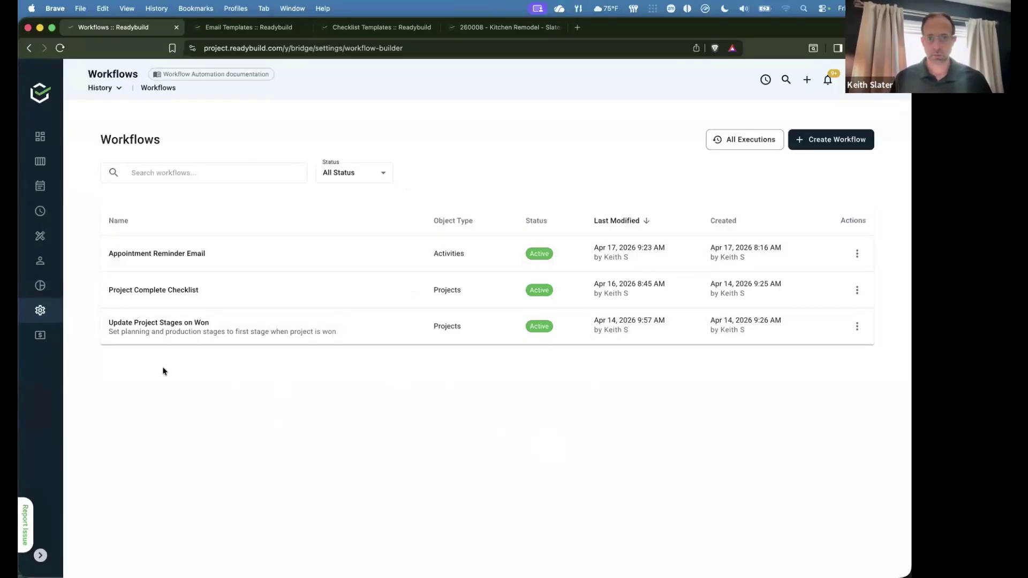
Go through Settings > My Company, then open the Create New Workflow form on the Workflows page.
click(40, 310)
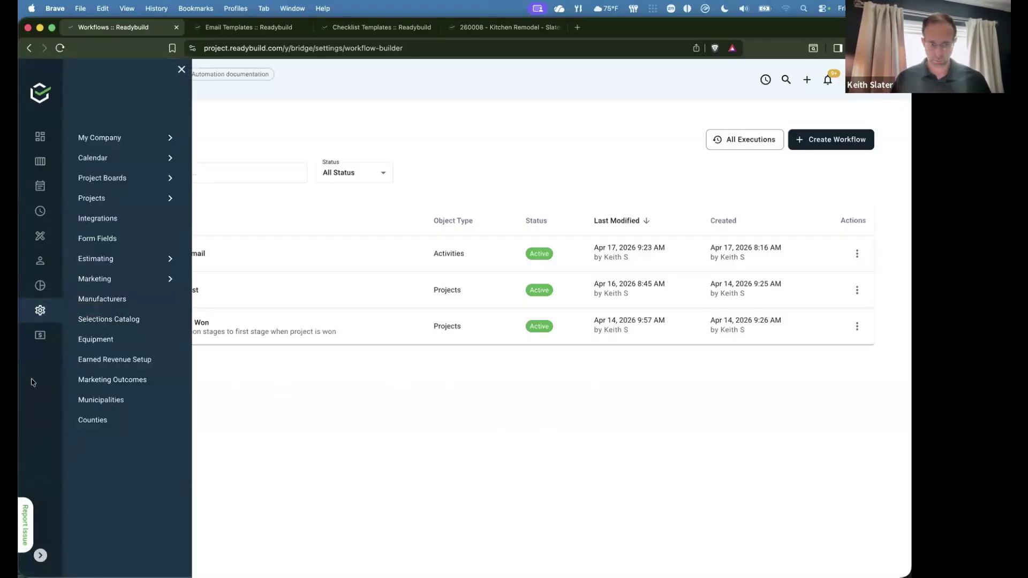
click(119, 137)
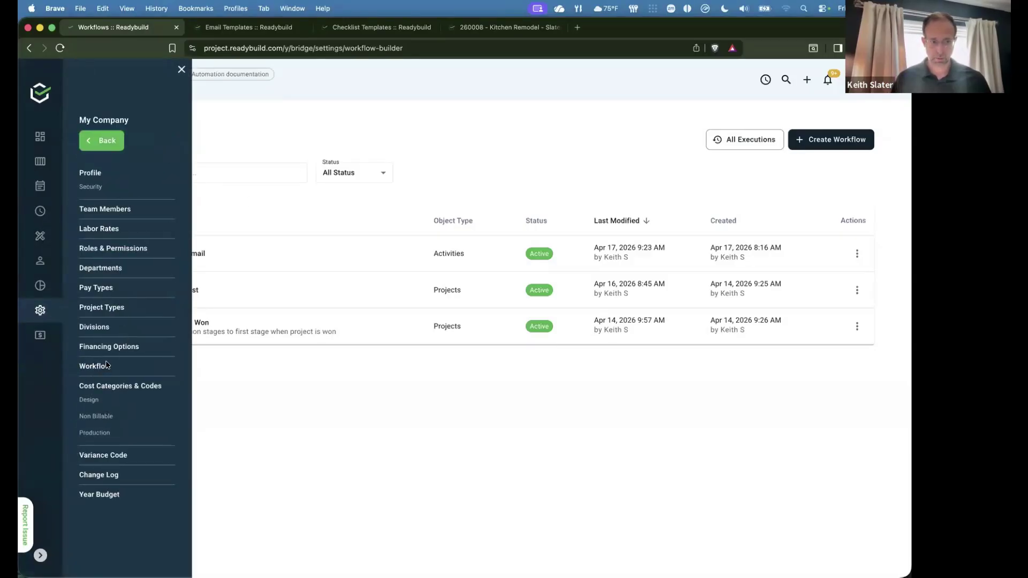
click(178, 71)
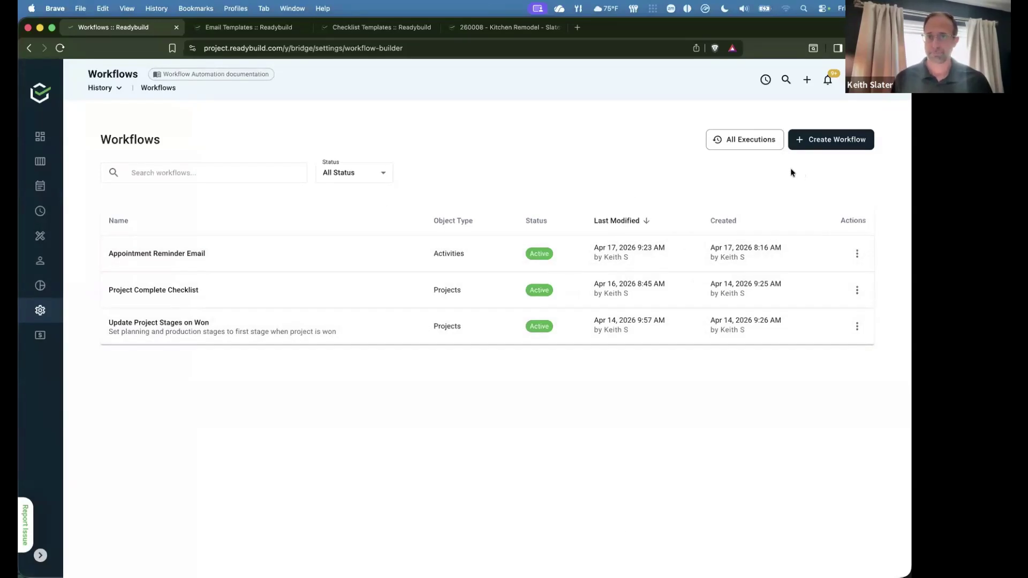
click(841, 144)
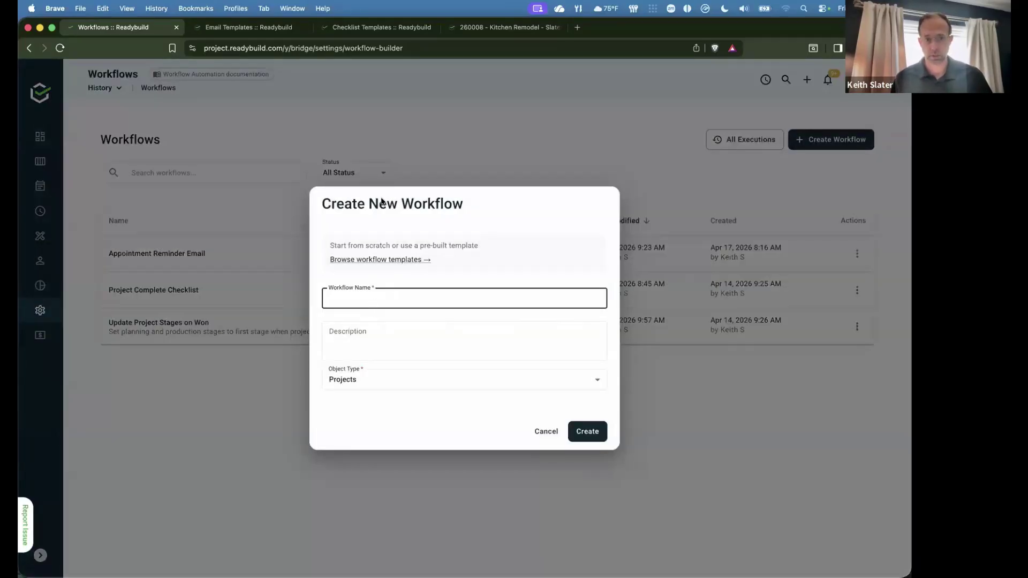
Enter 'New Lead' as the workflow name.
click(379, 298)
text(N)
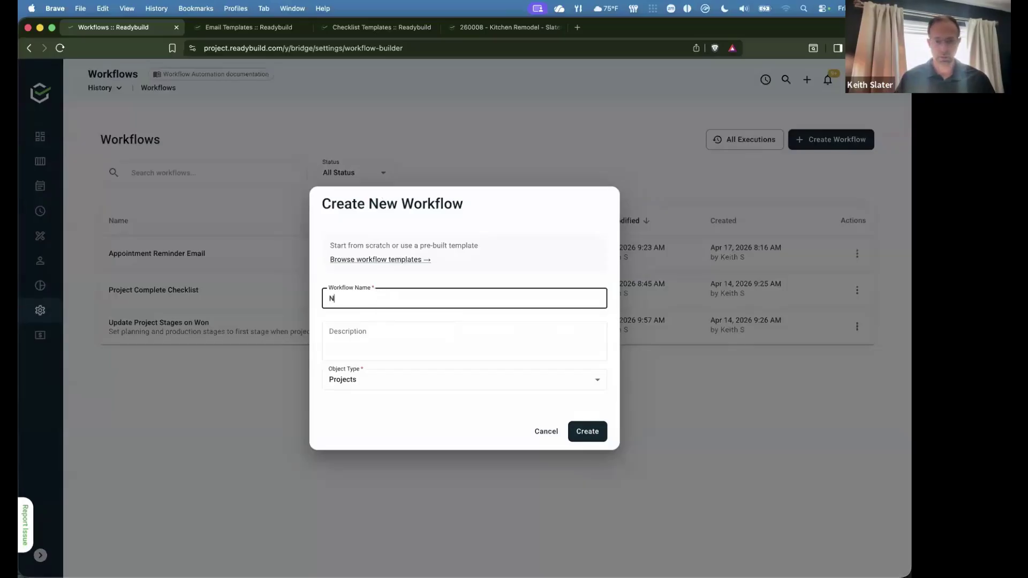
text(ew Lead)
click(350, 337)
key(Tab)
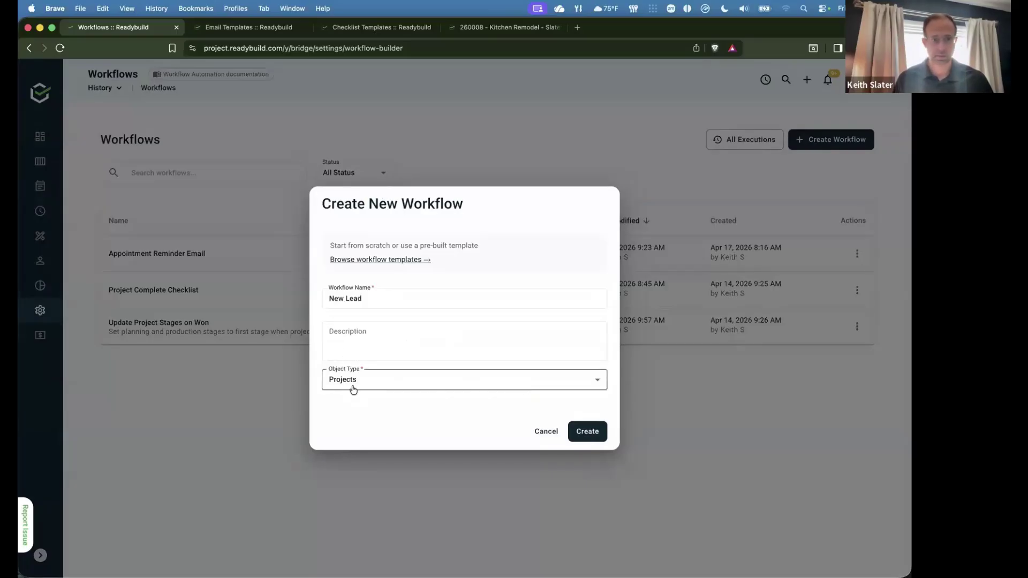
Compare the object types, settle on Projects, and create the workflow.
click(360, 385)
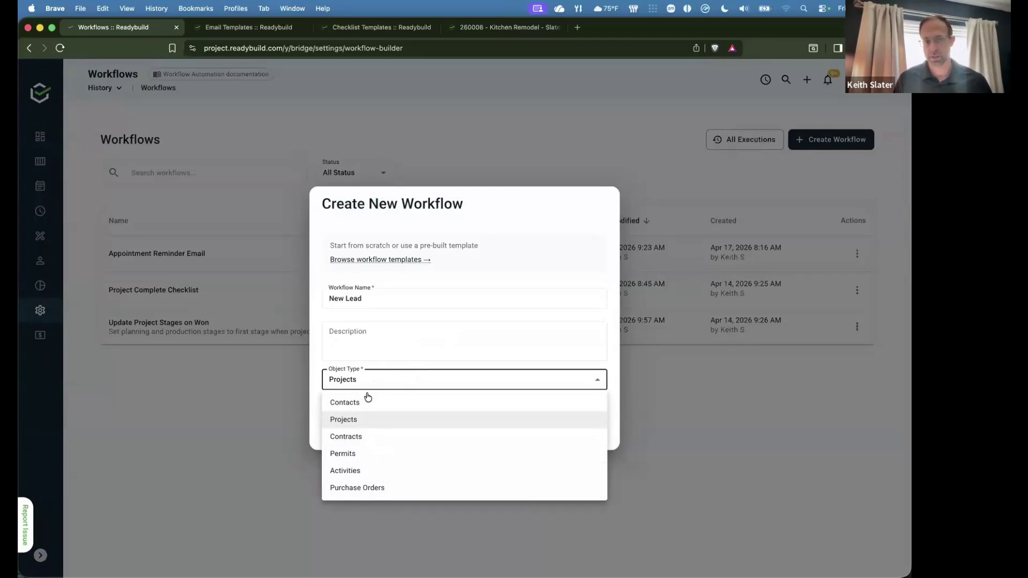
click(365, 475)
click(372, 385)
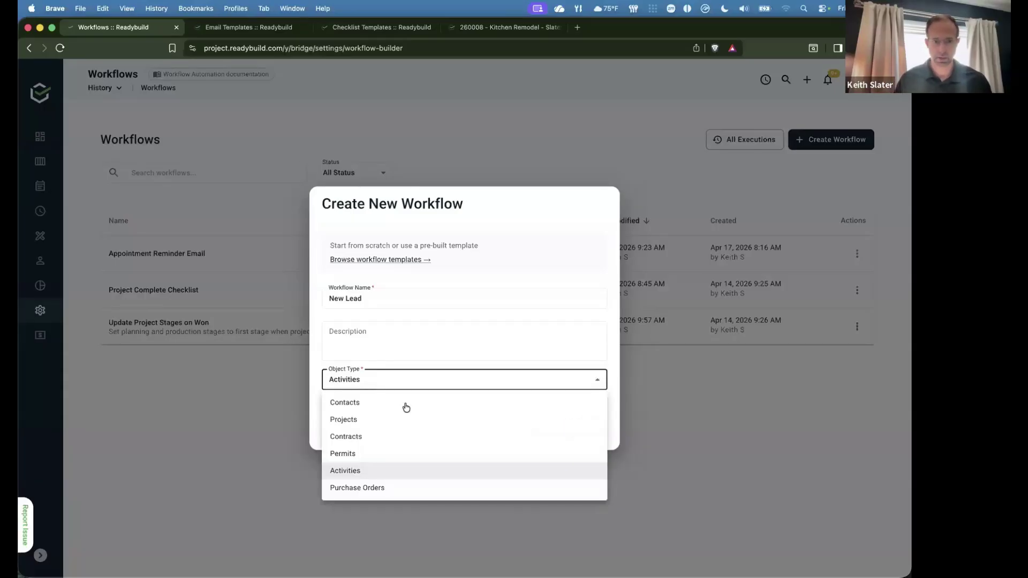
click(368, 454)
click(384, 381)
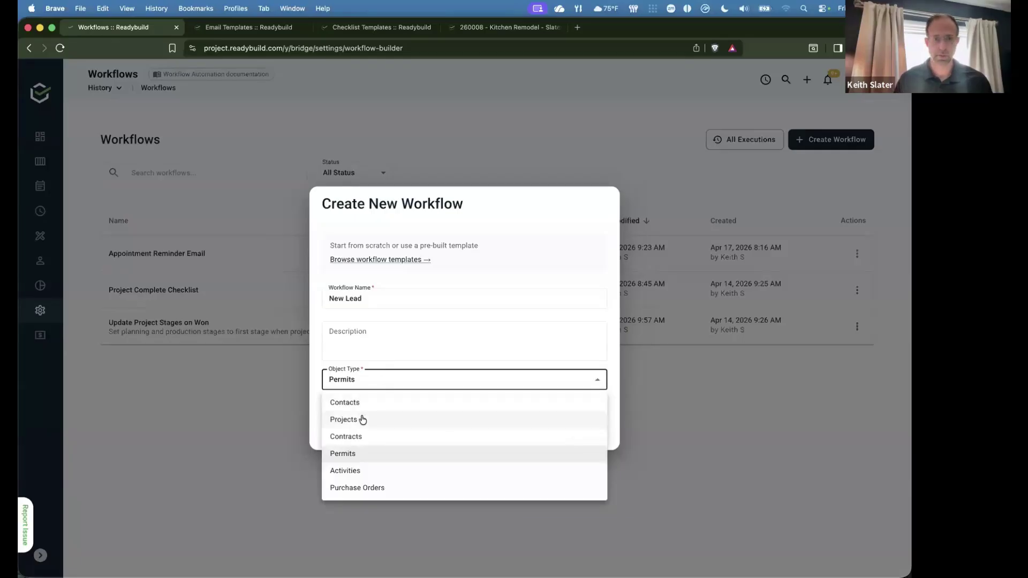
click(360, 417)
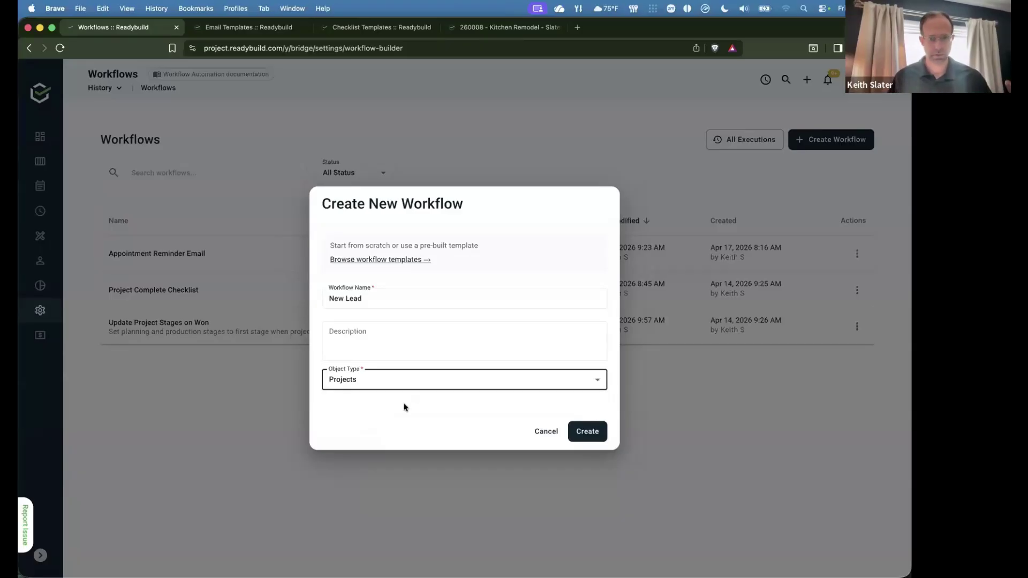
click(362, 382)
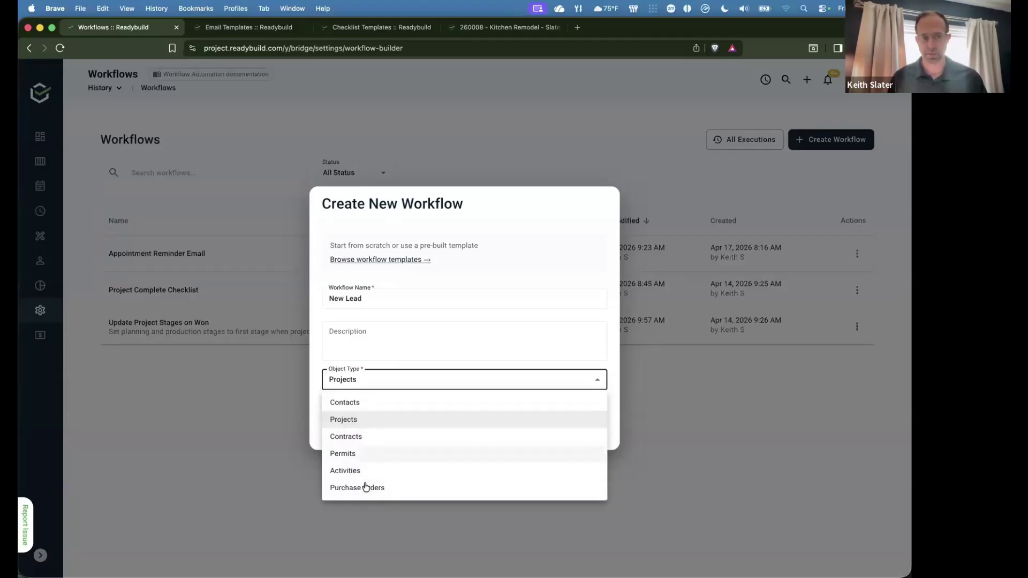
click(408, 384)
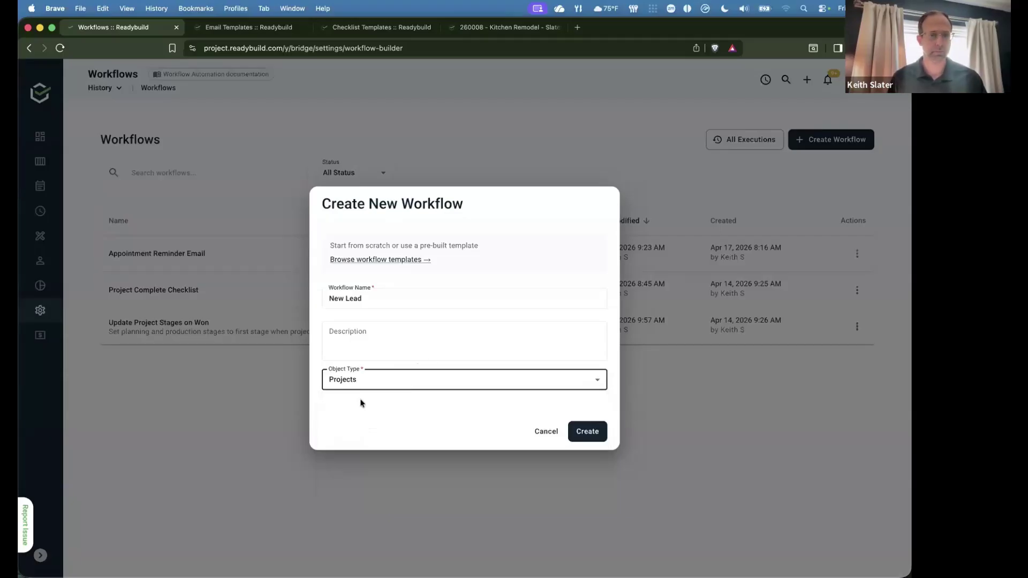
click(589, 432)
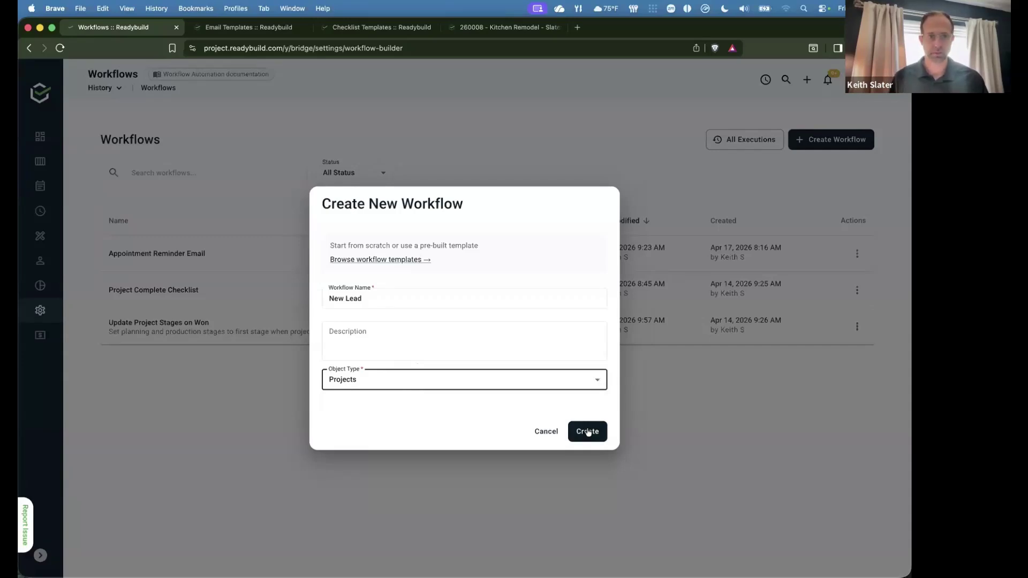
click(589, 432)
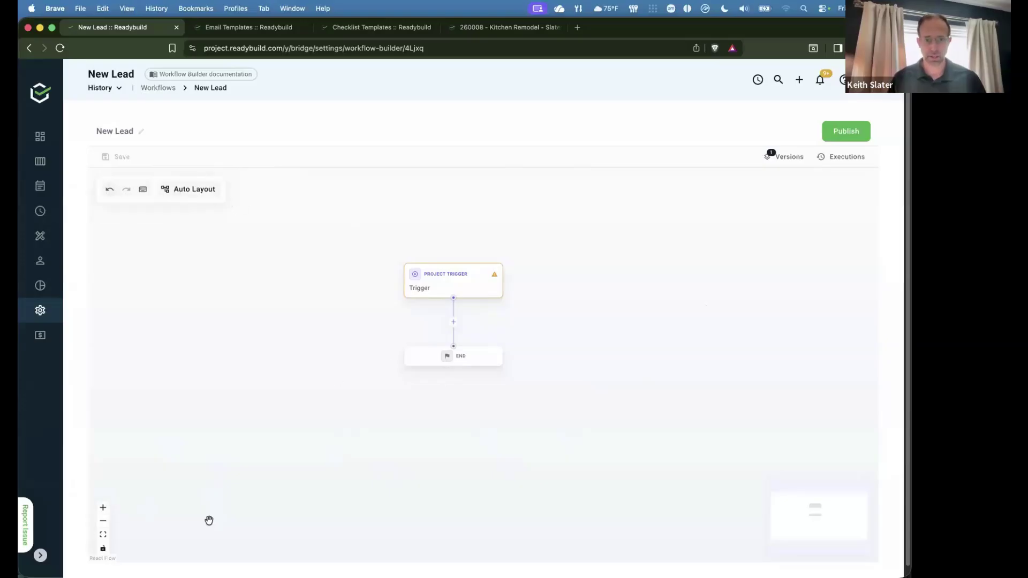
Select the New Lead workflow's Project Trigger node to bring up its Configure Trigger panel.
scroll(431, 300, up, 3)
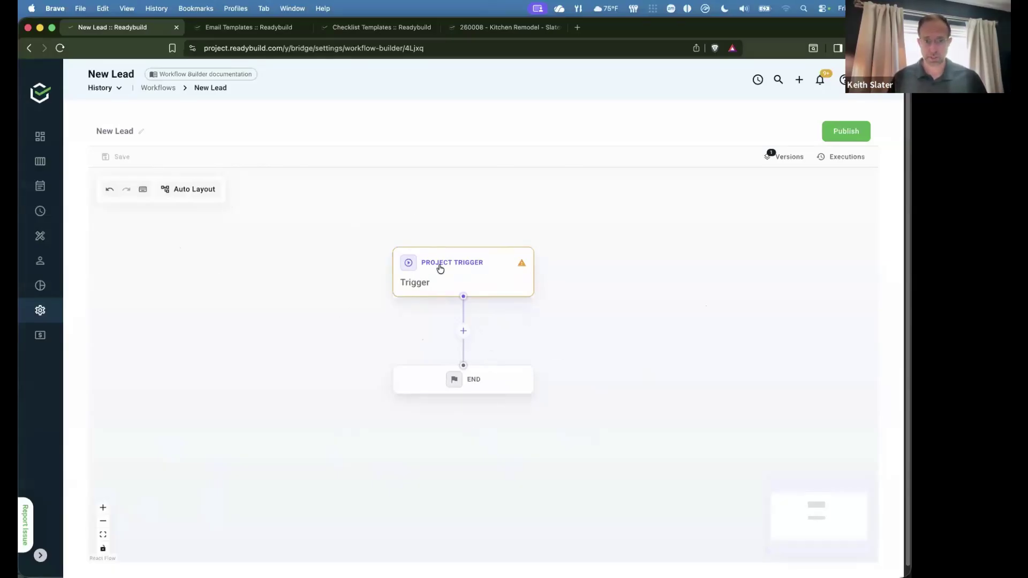
click(471, 273)
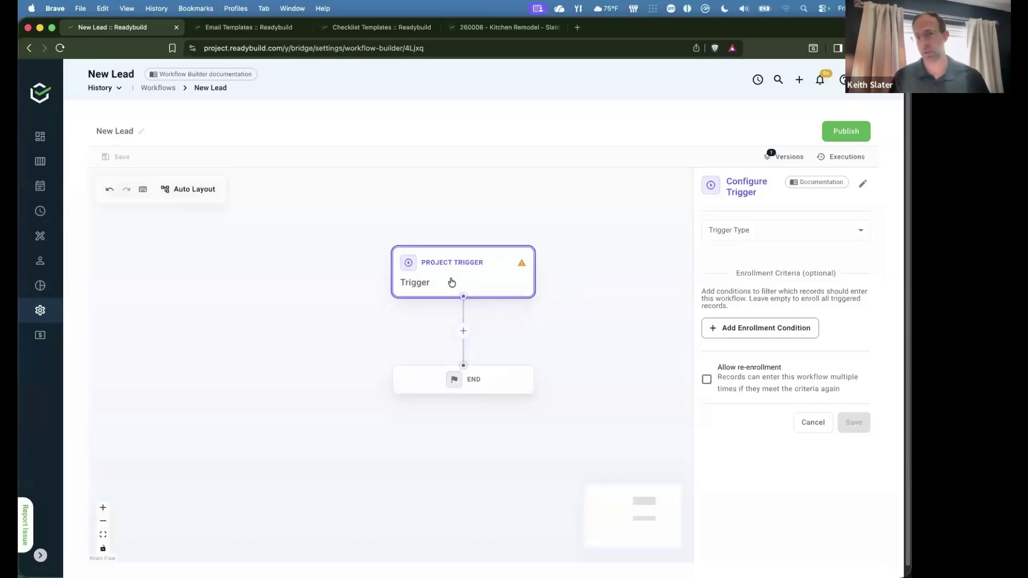
click(773, 230)
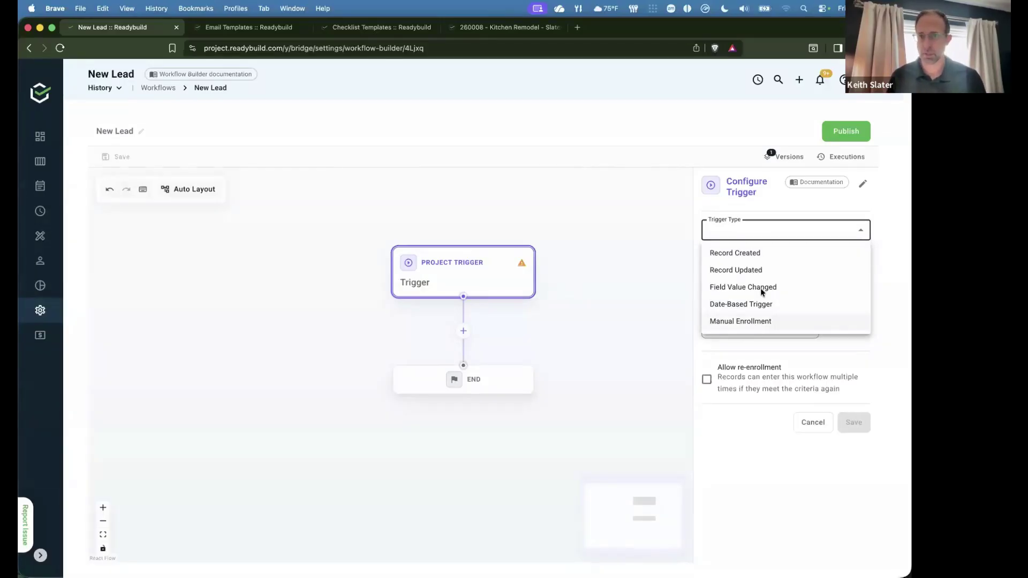
click(761, 207)
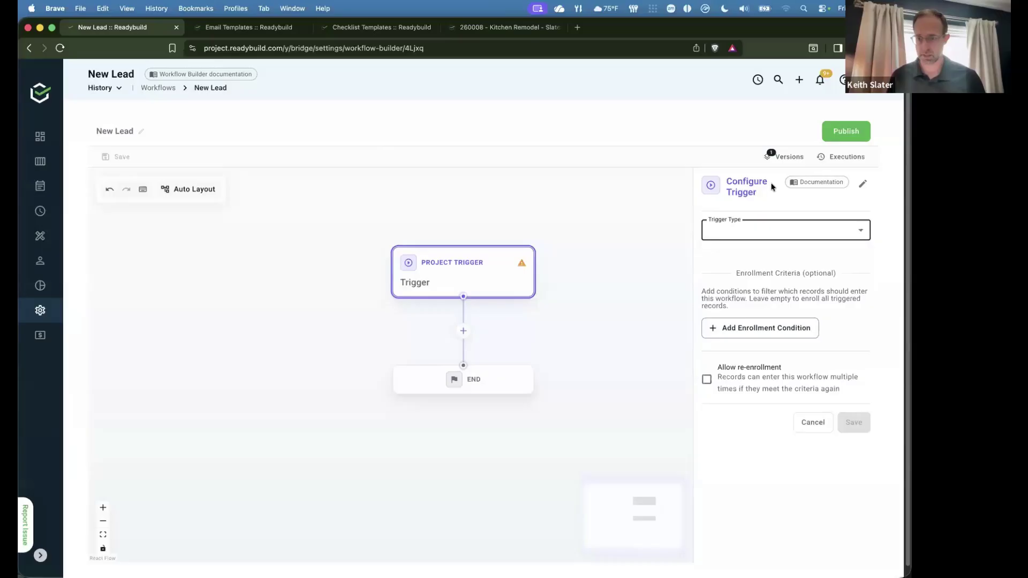
Read through the trigger Documentation panel, including Manual Enrollment, then close it.
click(806, 183)
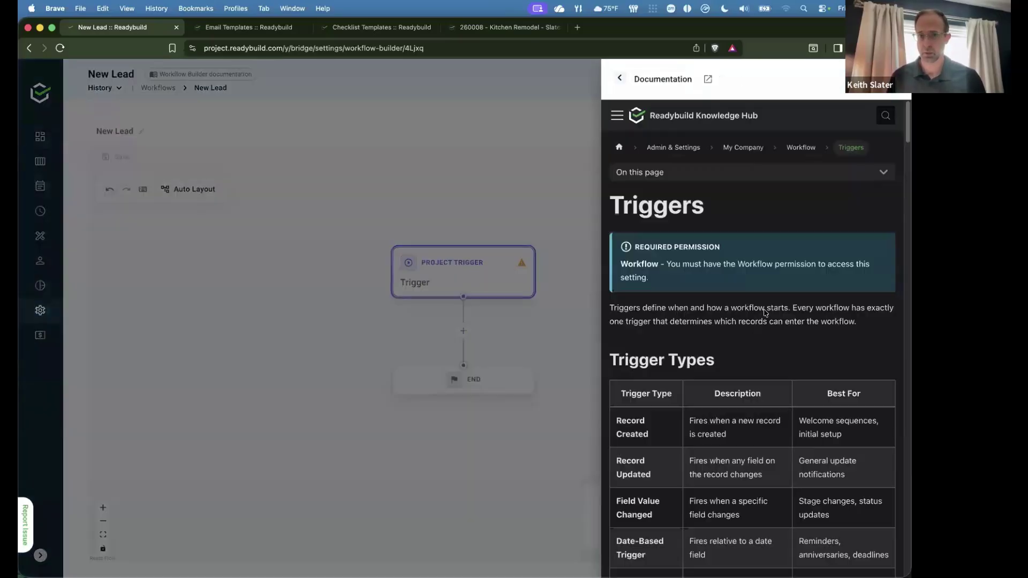
scroll(766, 397, down, 3)
scroll(750, 375, down, 1)
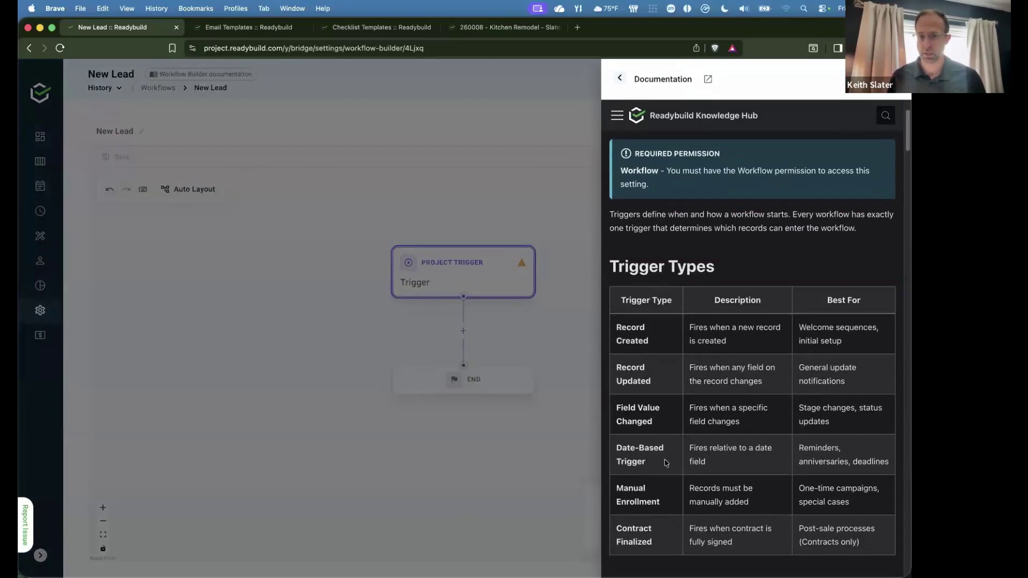
scroll(654, 445, down, 3)
drag(639, 398, 875, 419)
click(718, 425)
scroll(718, 425, down, 10)
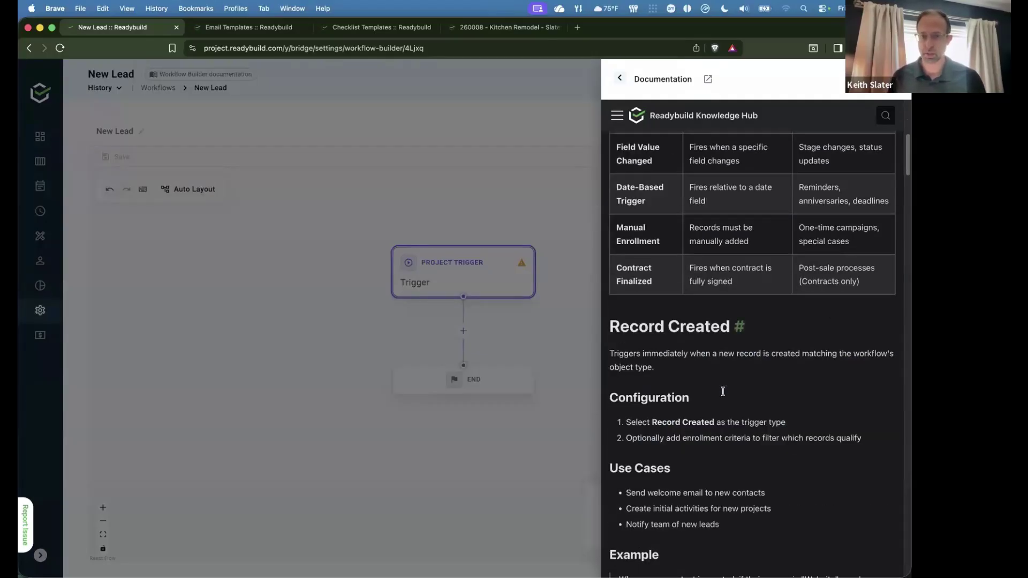
scroll(757, 289, down, 10)
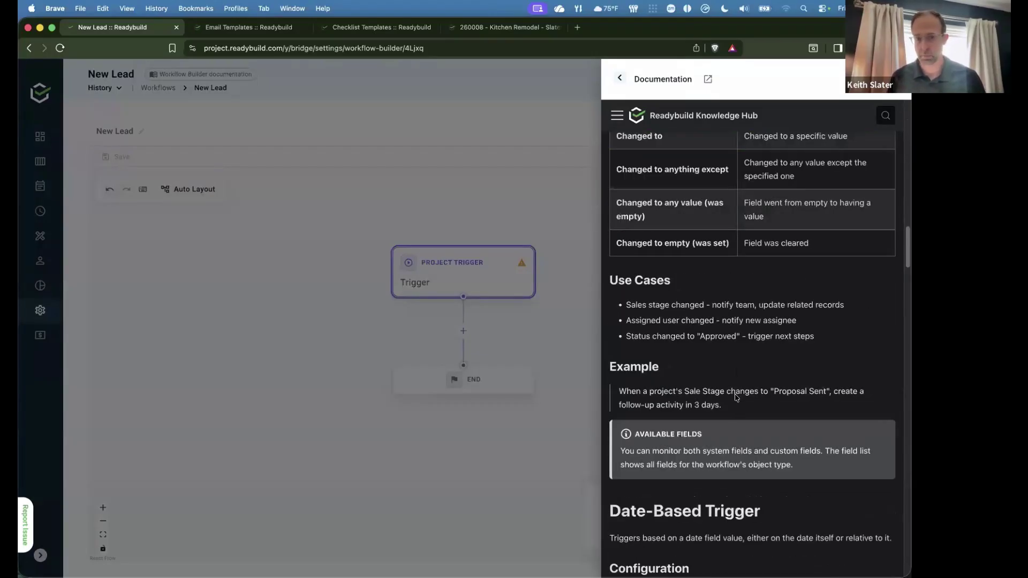
click(558, 483)
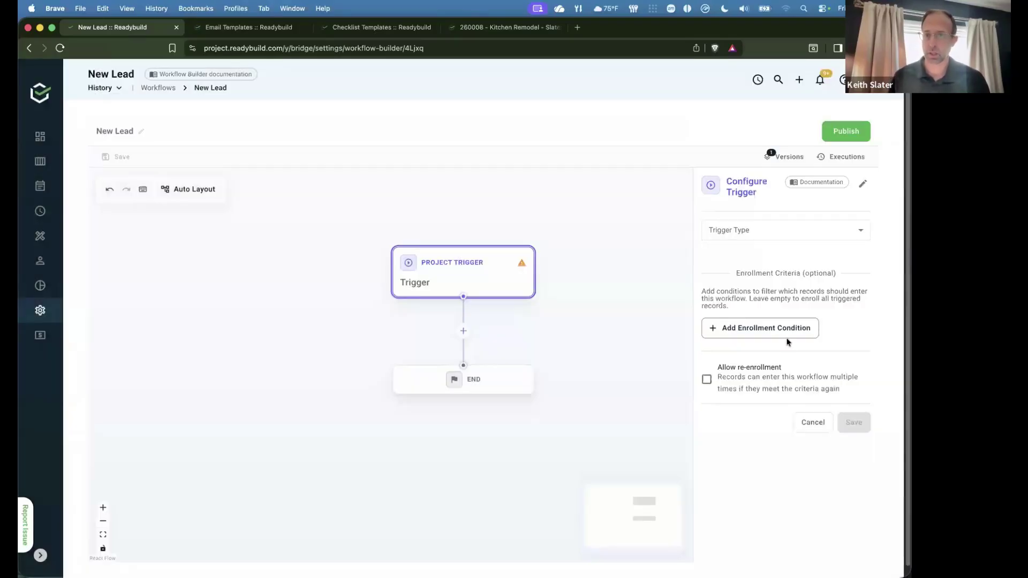
Set the trigger type to Record Created and save the trigger.
click(783, 236)
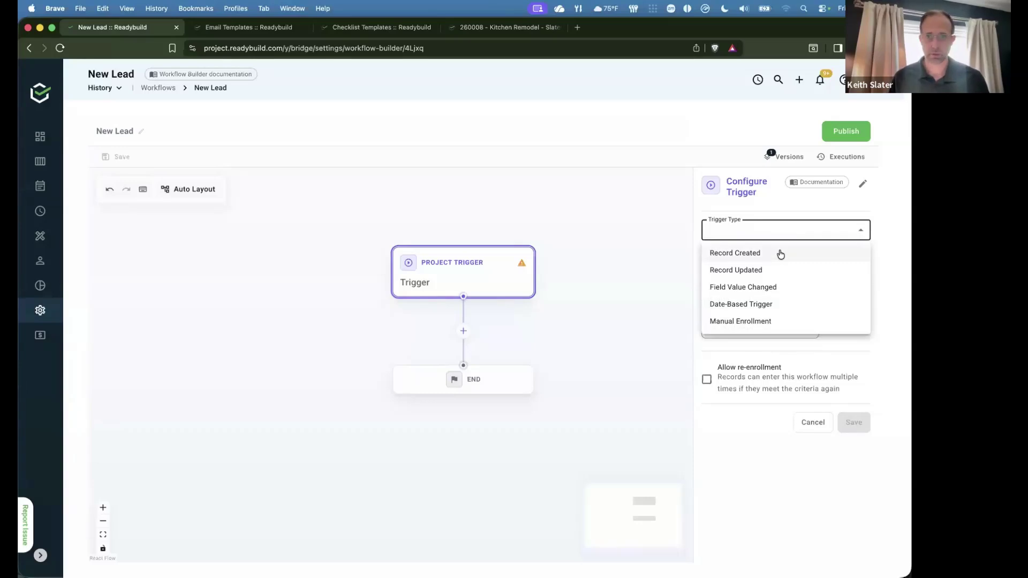
click(781, 255)
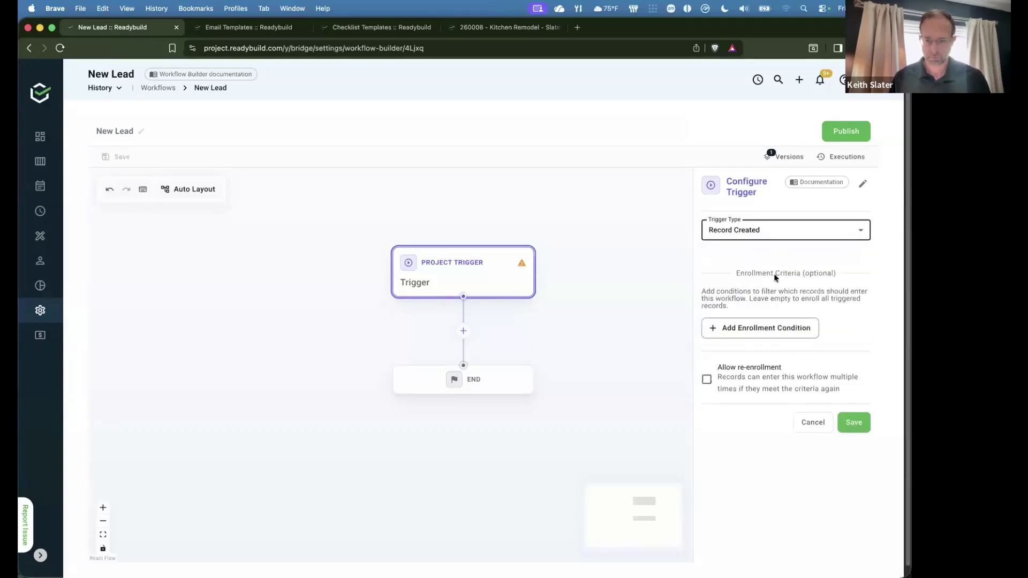
click(855, 423)
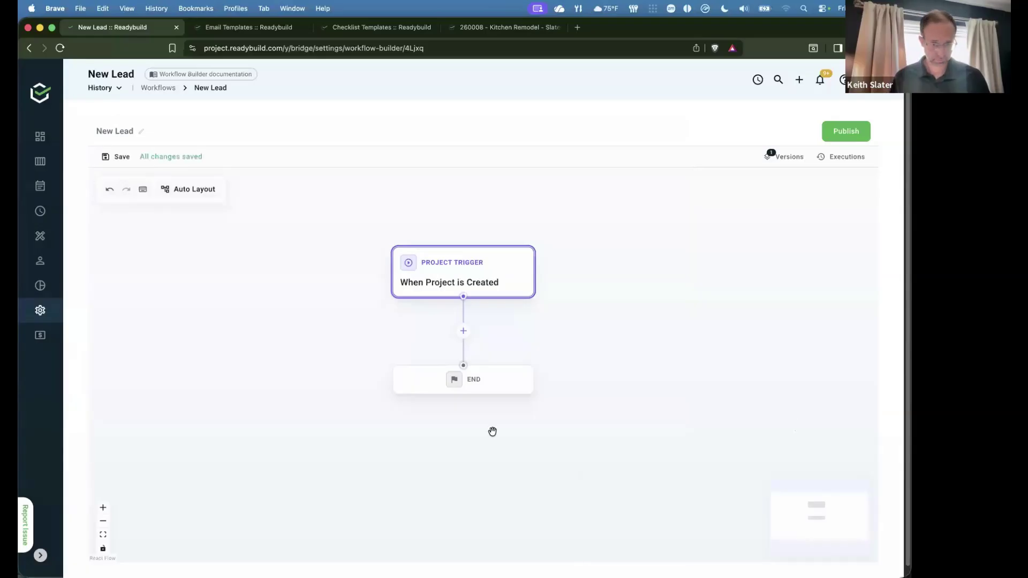
click(335, 330)
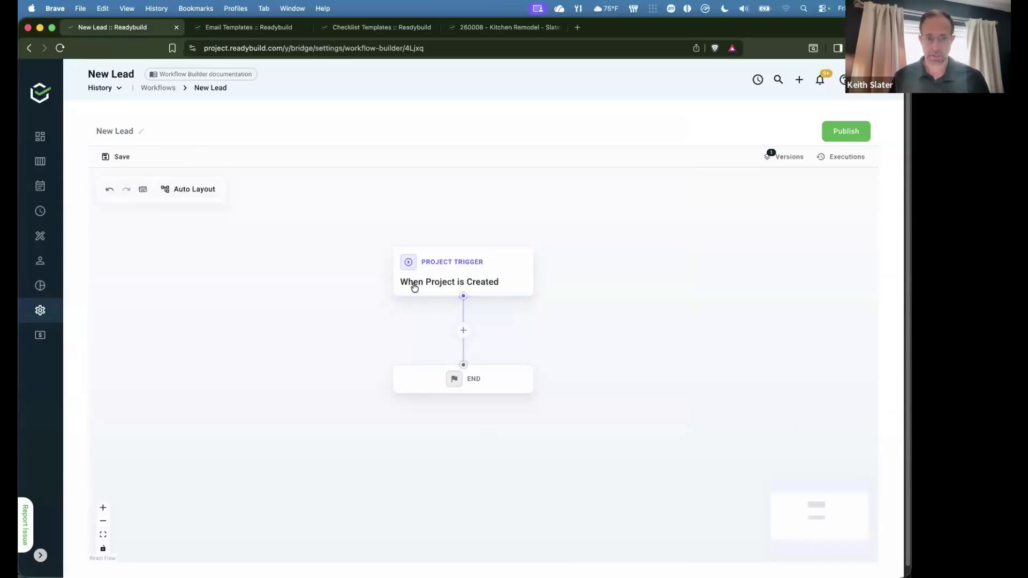
click(464, 330)
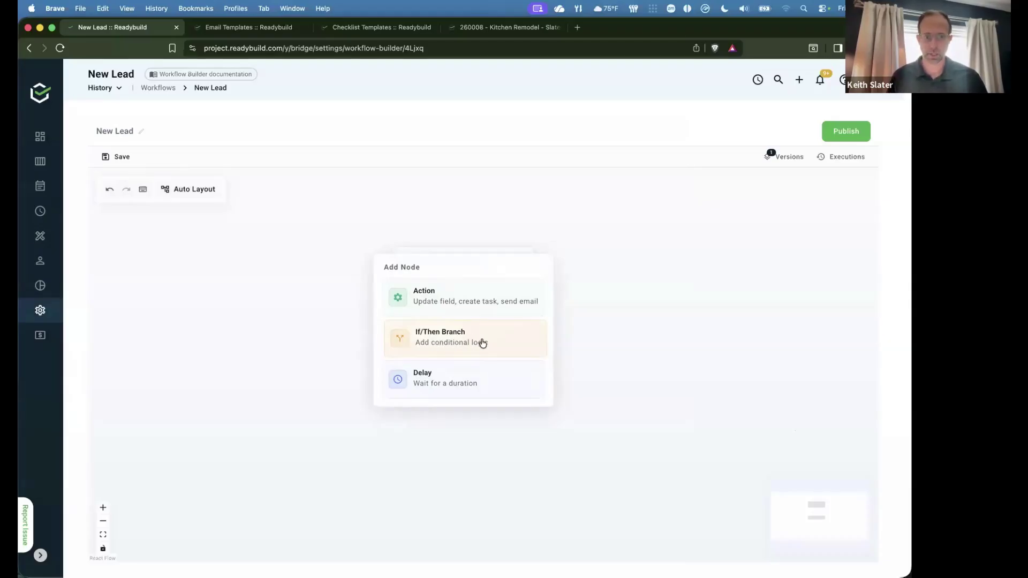
click(440, 300)
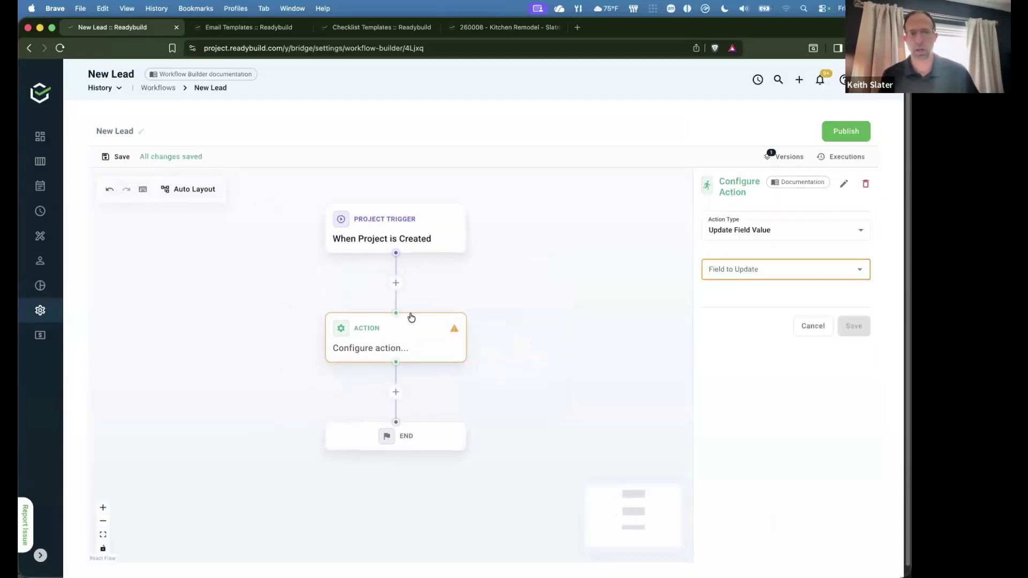
click(397, 284)
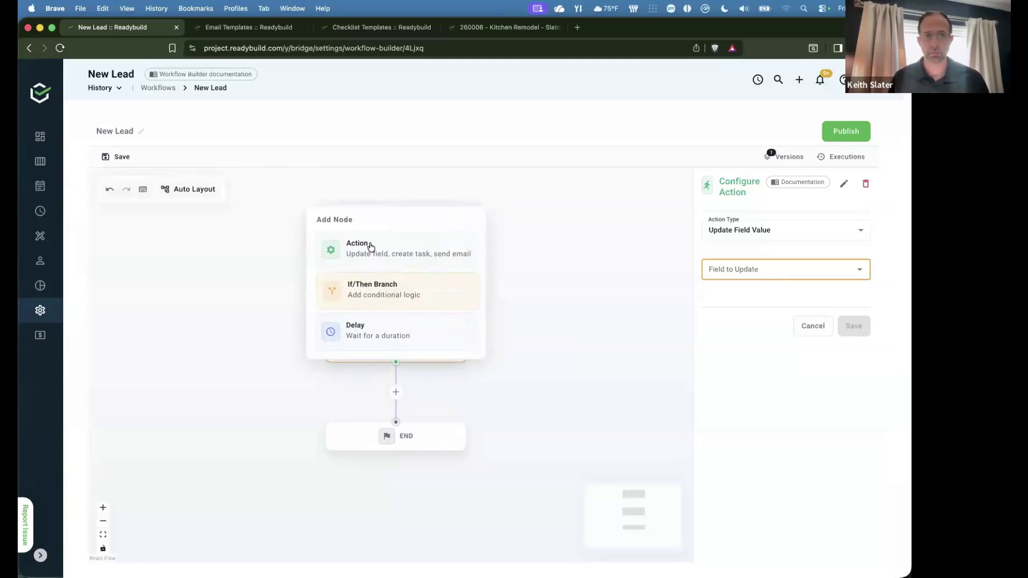
click(539, 316)
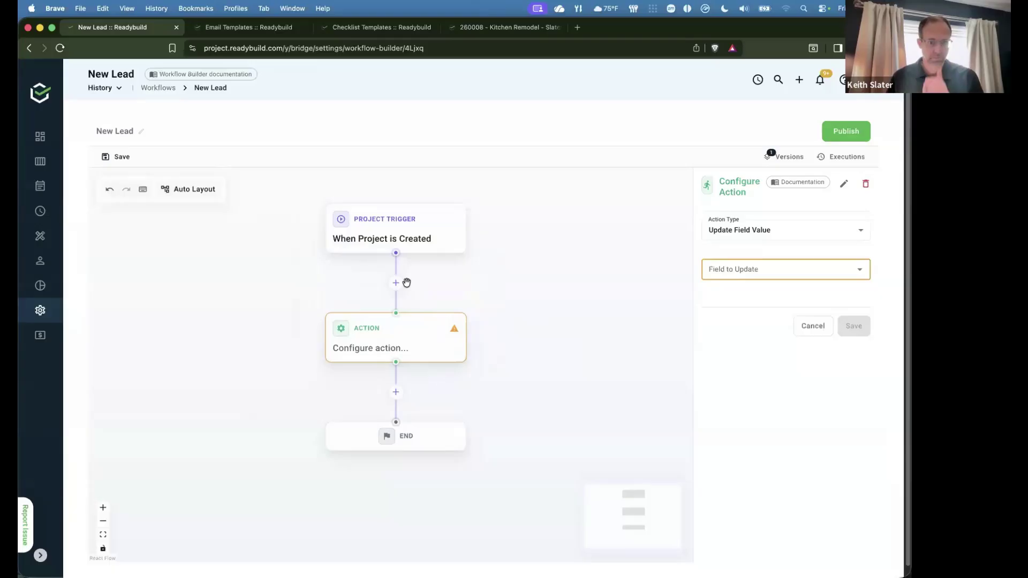
click(410, 236)
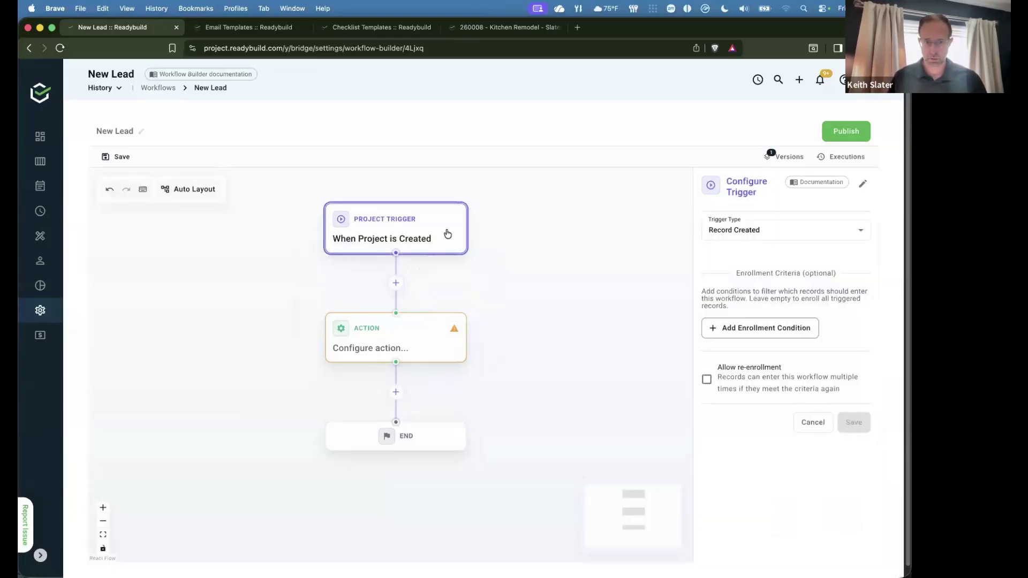
click(395, 339)
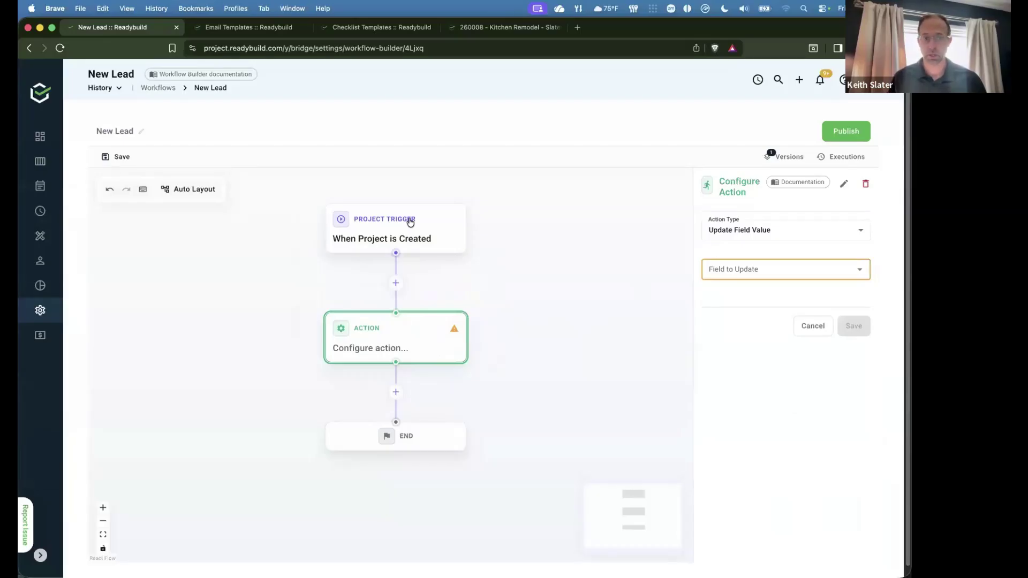
Change the action type to Send Email (External) and view the Email Templates list.
click(757, 230)
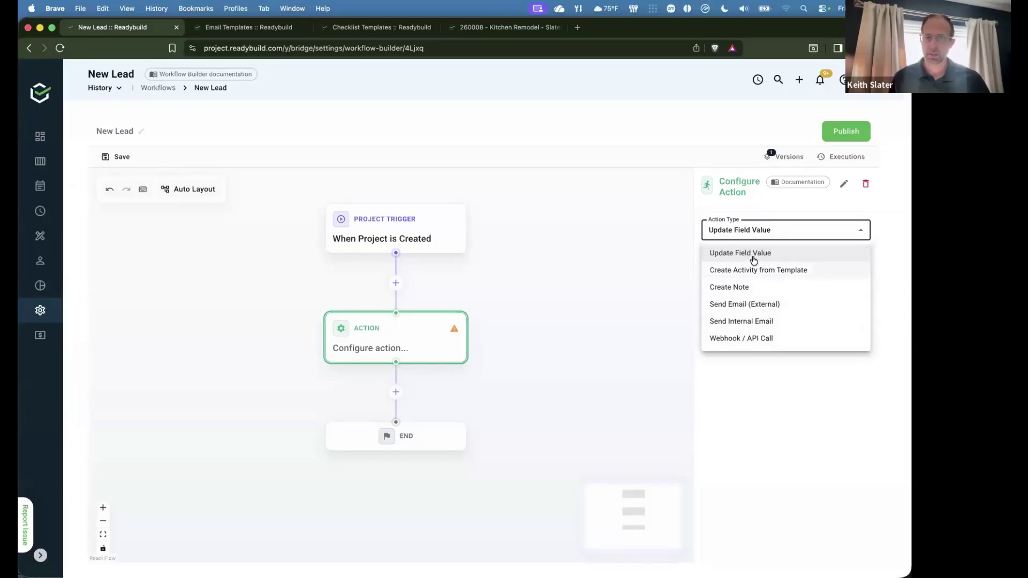
click(750, 306)
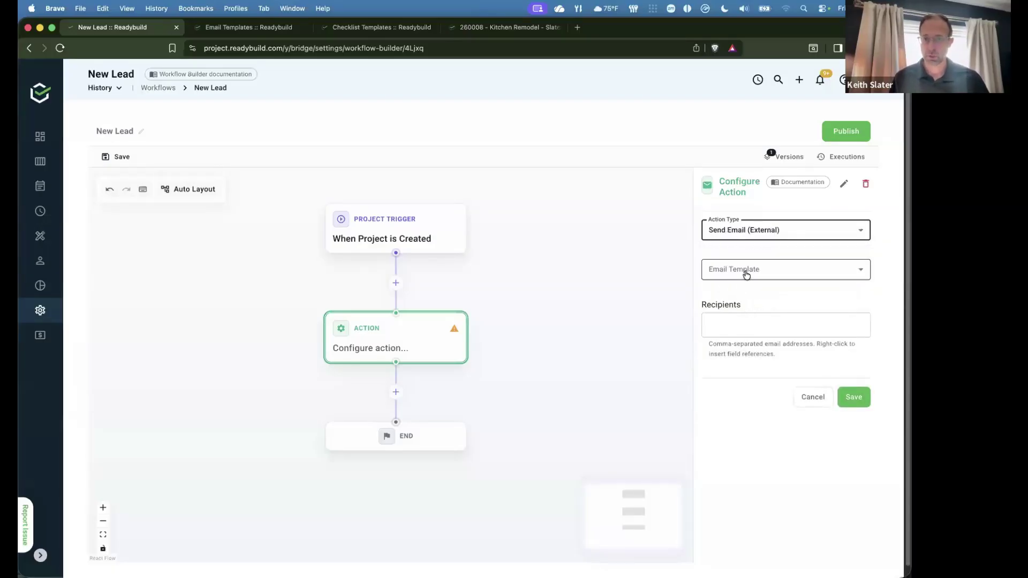
click(237, 27)
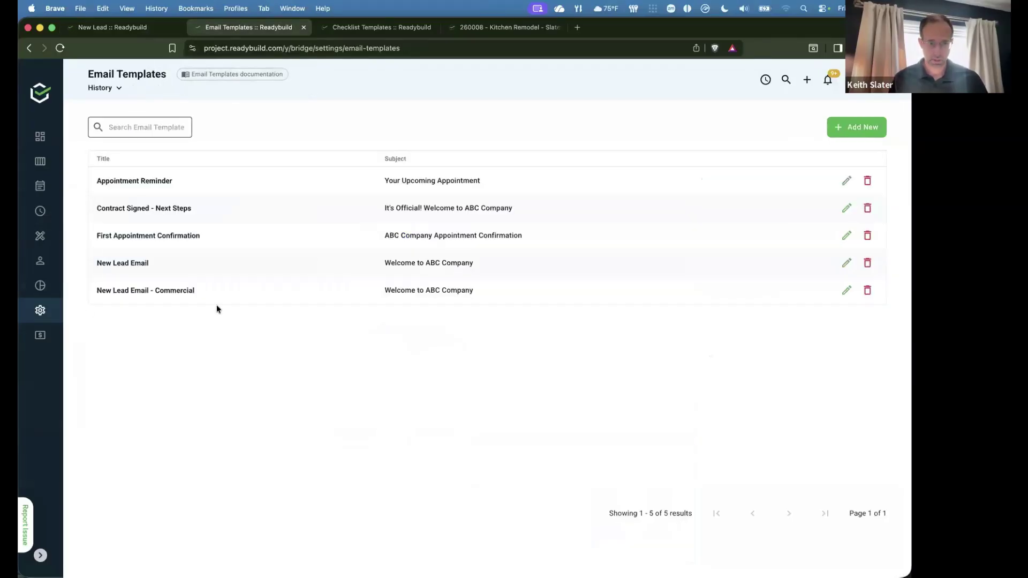
Review the New Lead Email template's subject and body, cancel without saving, and return to New Lead.
mouse_move(39, 308)
click(107, 140)
click(112, 159)
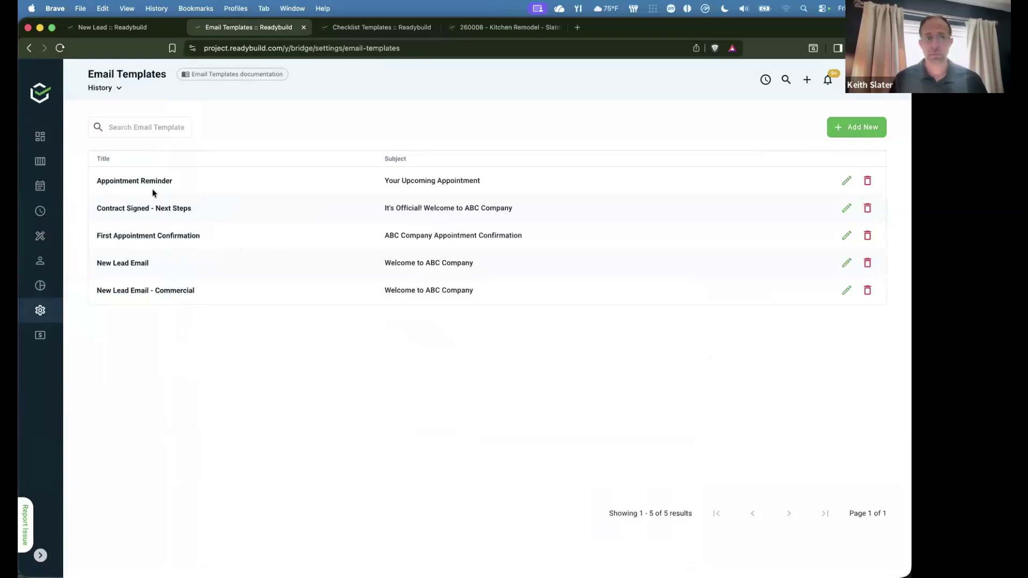
click(109, 264)
click(352, 218)
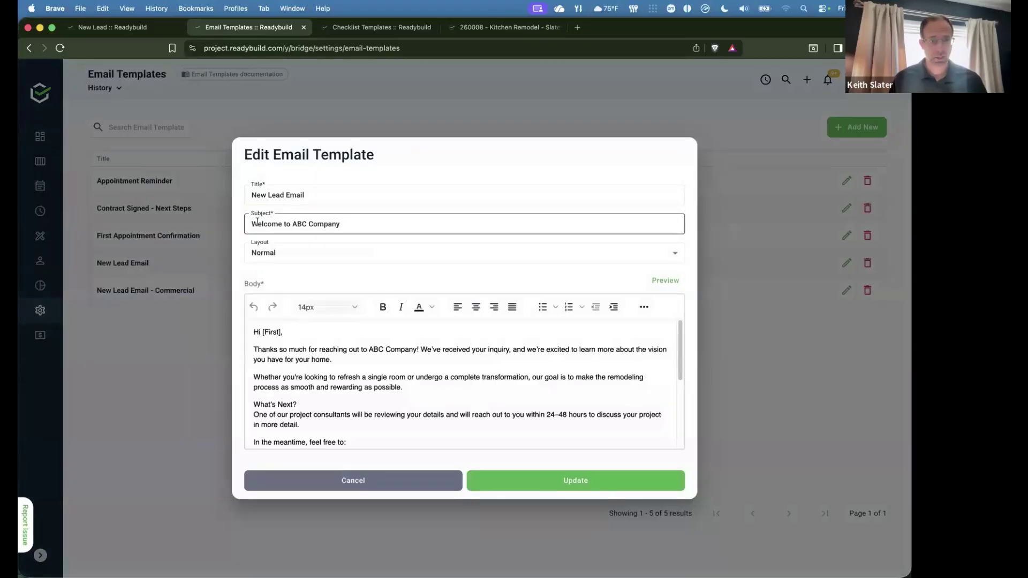
click(372, 222)
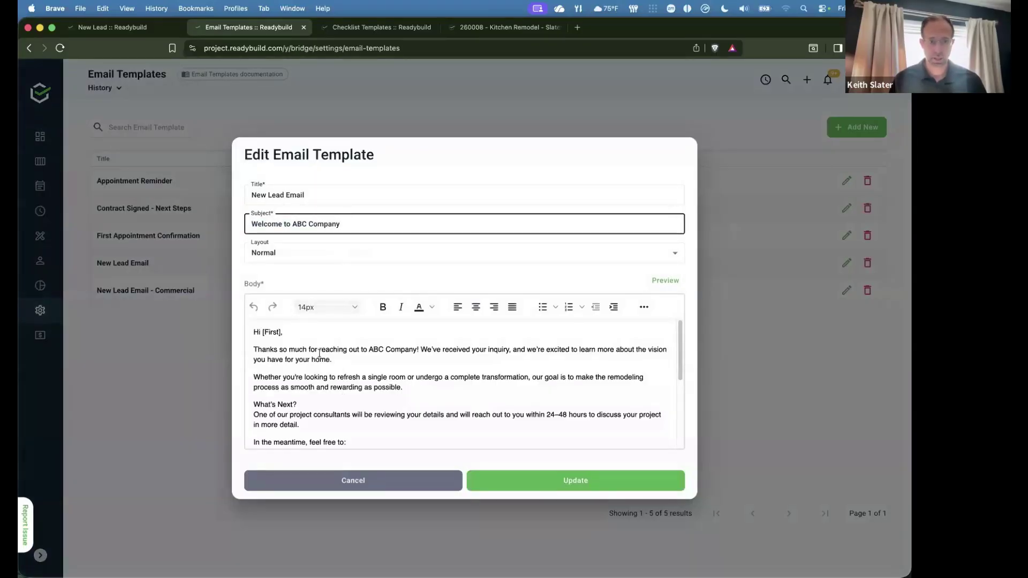
scroll(423, 377, down, 5)
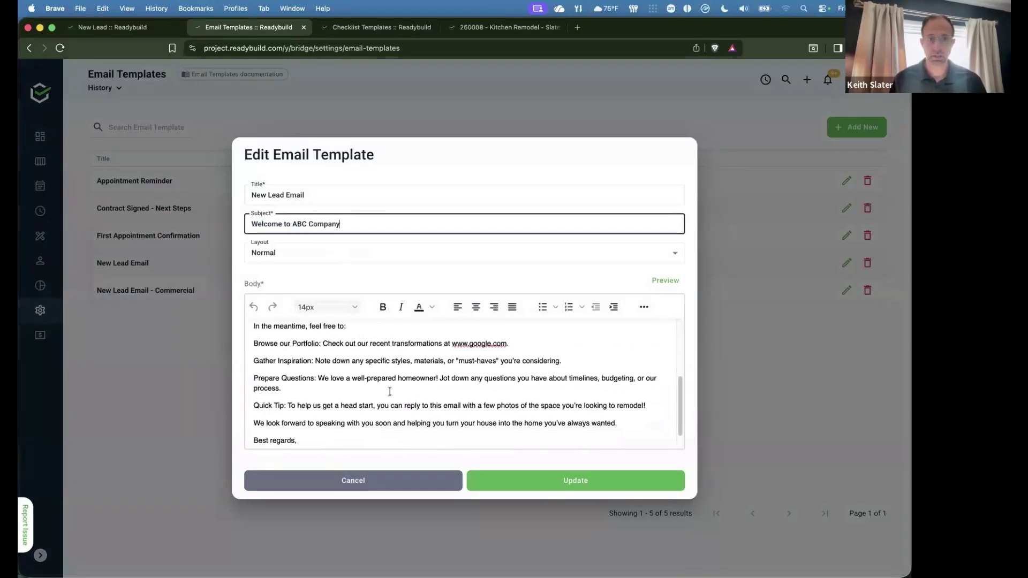
scroll(388, 390, up, 5)
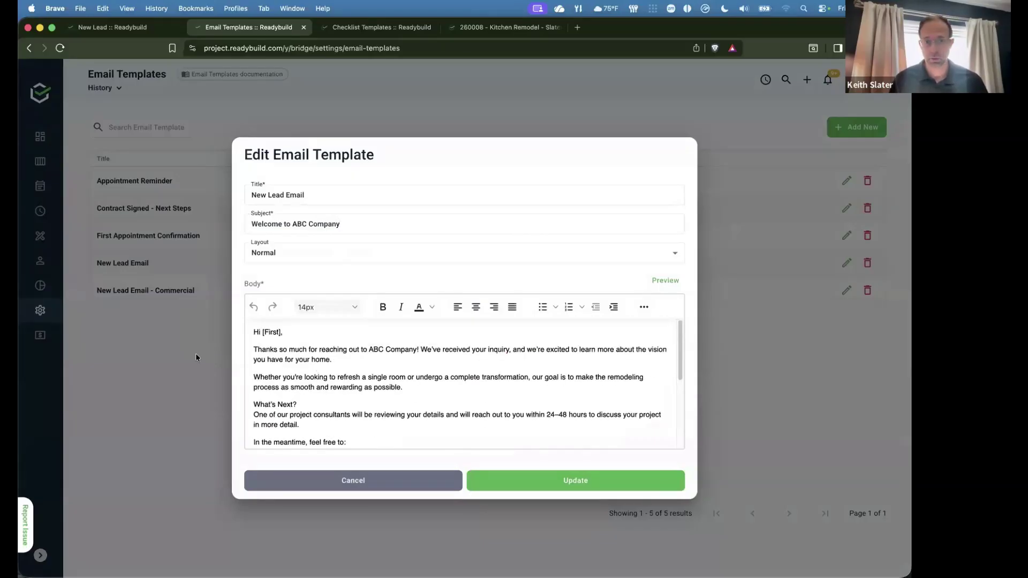
click(354, 480)
click(127, 31)
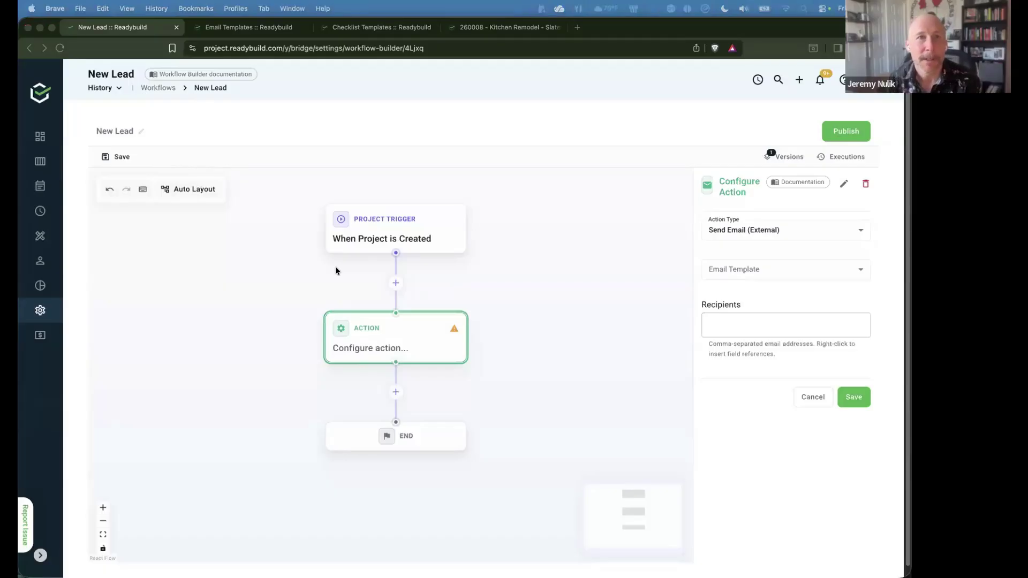
Select New Lead Email as the action's email template.
click(764, 269)
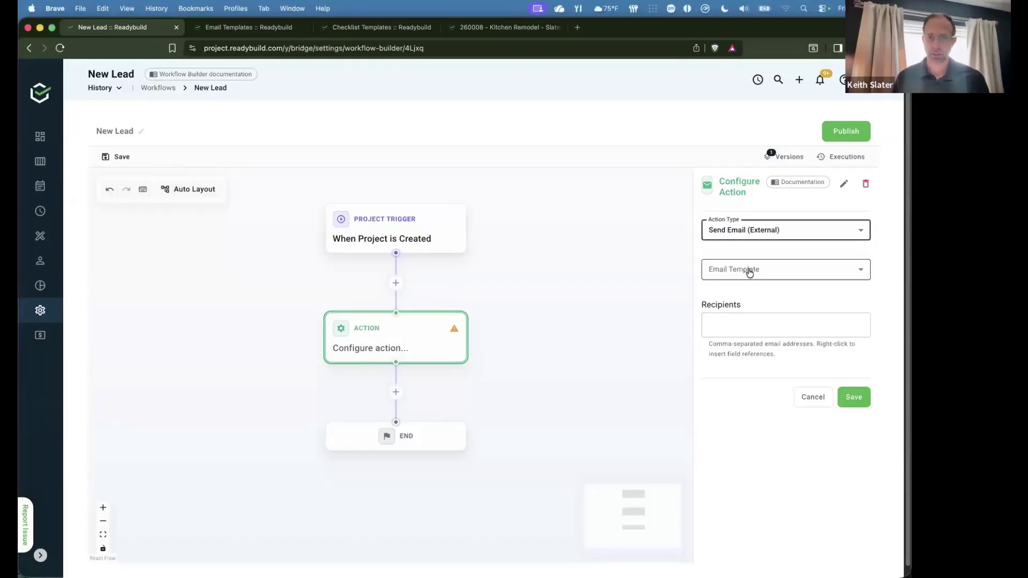
click(749, 271)
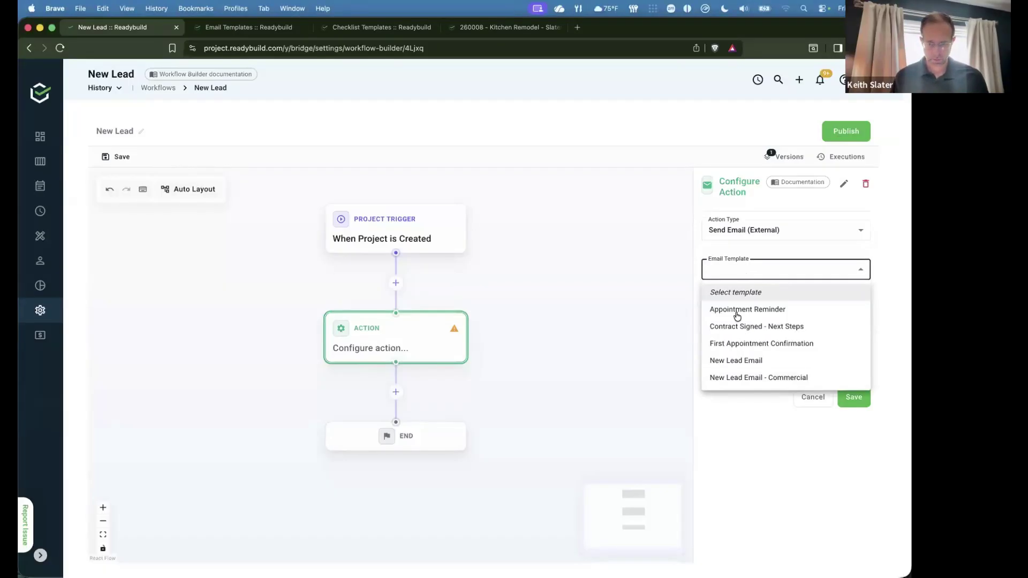
click(757, 362)
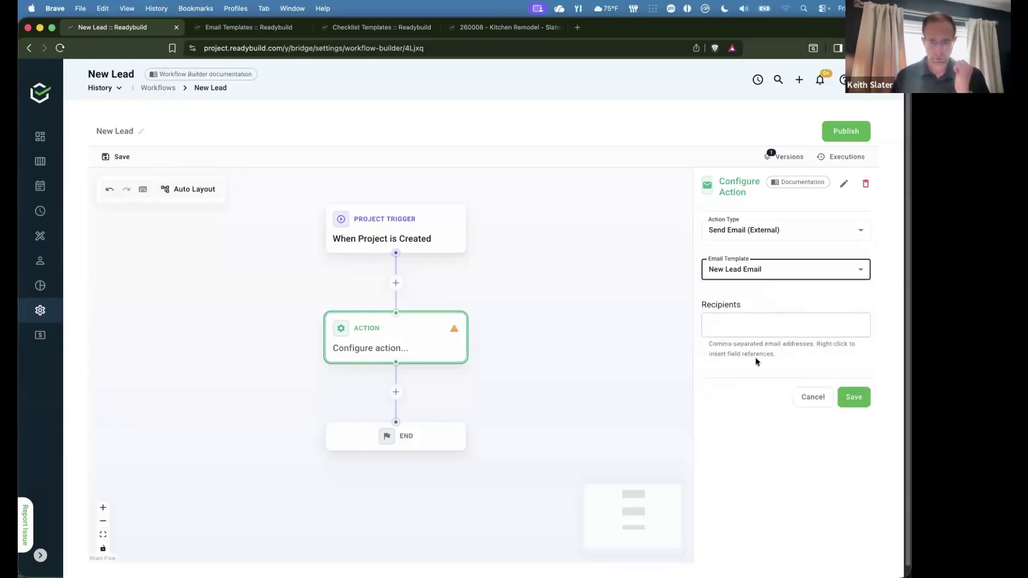
Try a test recipient address, remove it, and bring up the field reference list for Recipients.
click(734, 323)
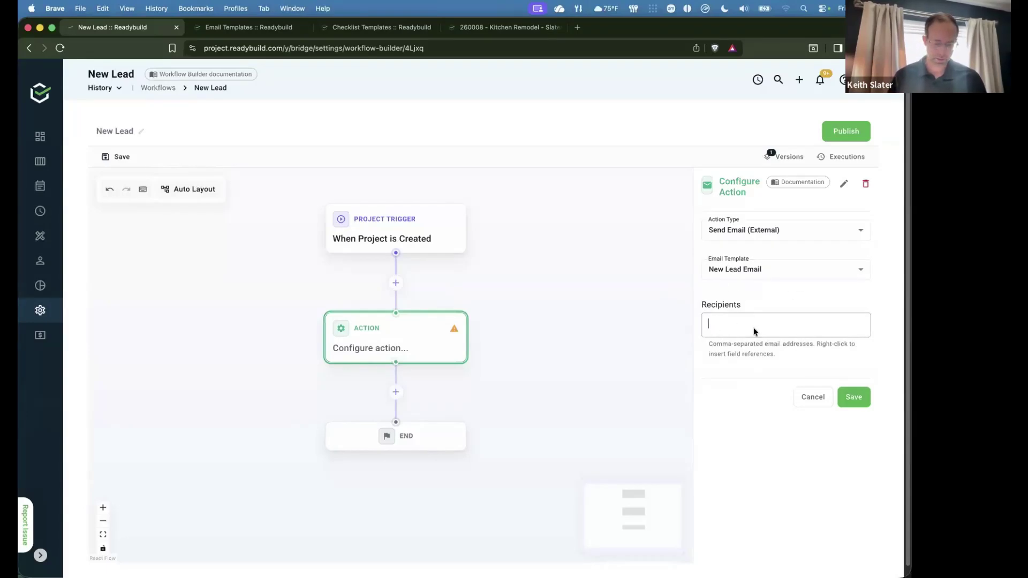
text(sdsd@fdfdf.com)
key(BackSpace)
key(BackSpace)
key(BackSpace)
key(BackSpace)
key(BackSpace)
key(BackSpace)
key(BackSpace)
key(BackSpace)
key(BackSpace)
key(BackSpace)
key(BackSpace)
key(BackSpace)
key(BackSpace)
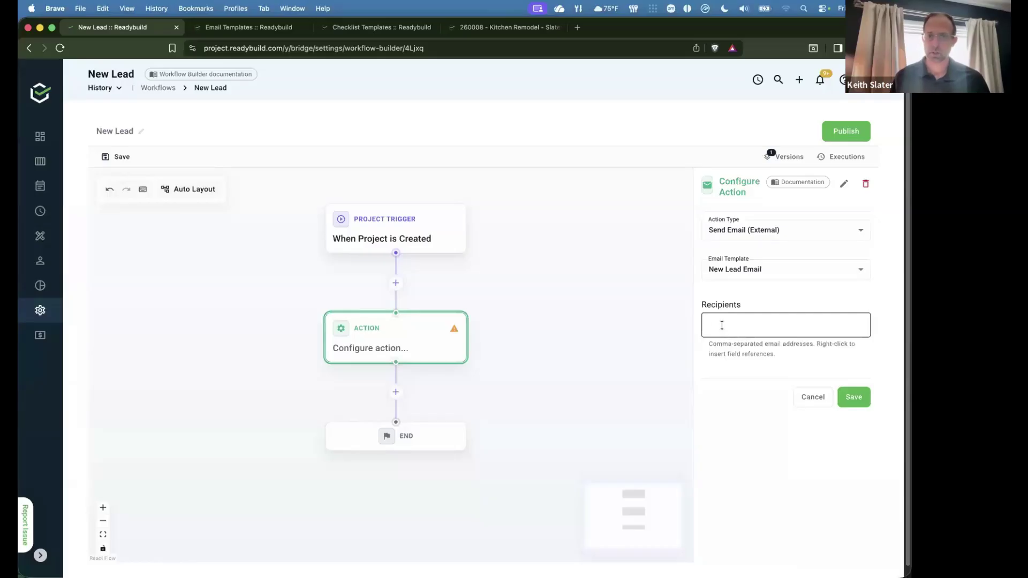
right_click(713, 326)
click(713, 326)
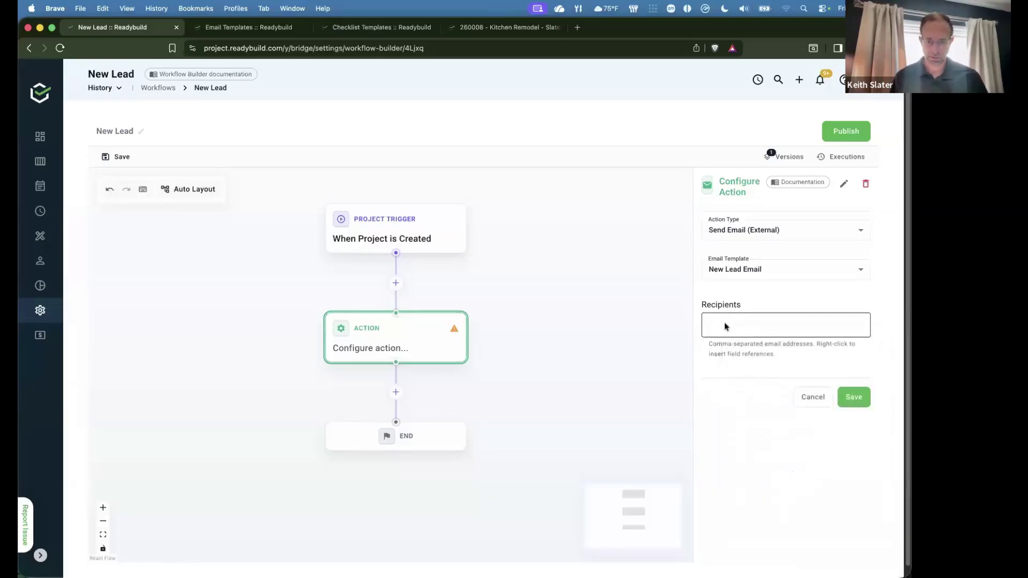
right_click(725, 324)
drag(886, 340, 882, 521)
scroll(815, 404, down, 5)
click(887, 348)
drag(887, 349, 887, 326)
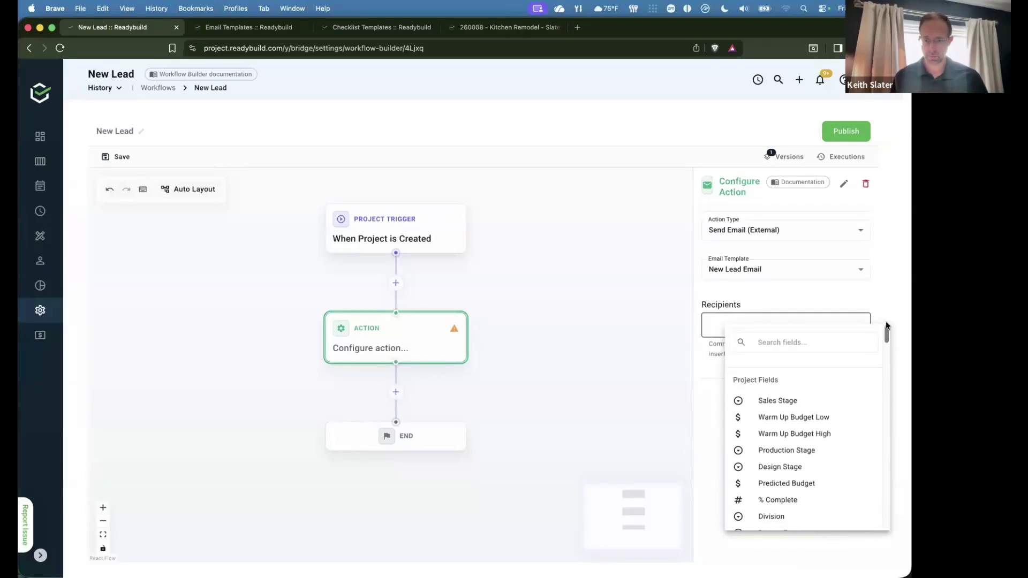
scroll(798, 447, down, 5)
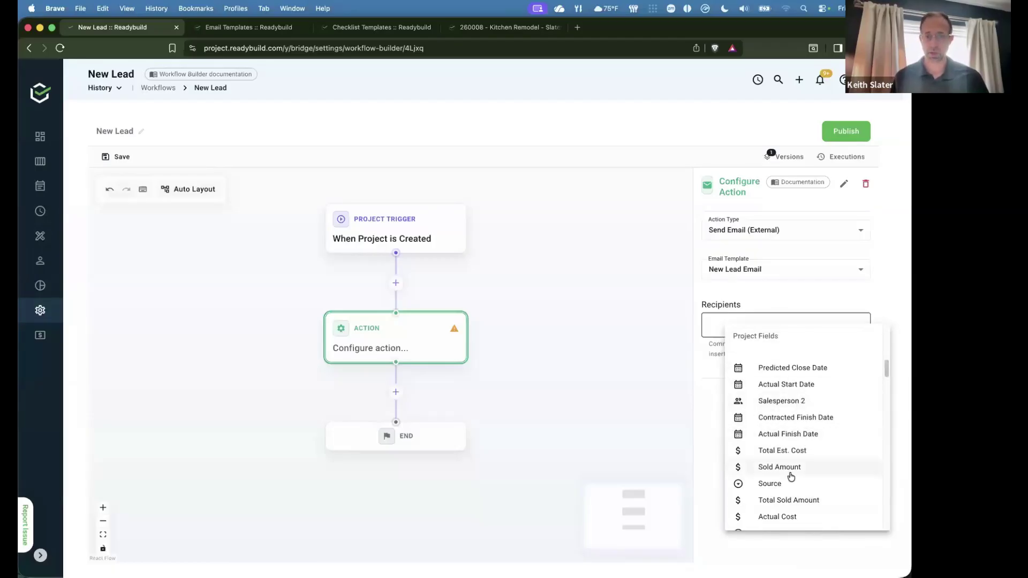
scroll(785, 453, up, 5)
Insert the contact's Primary Email and Secondary Email field references as recipients.
click(768, 343)
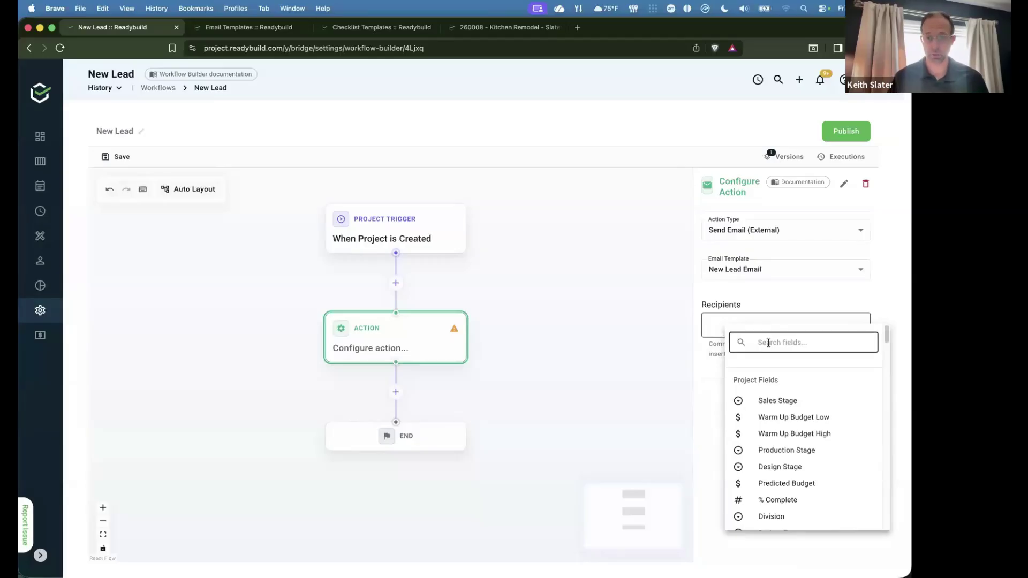
text(email)
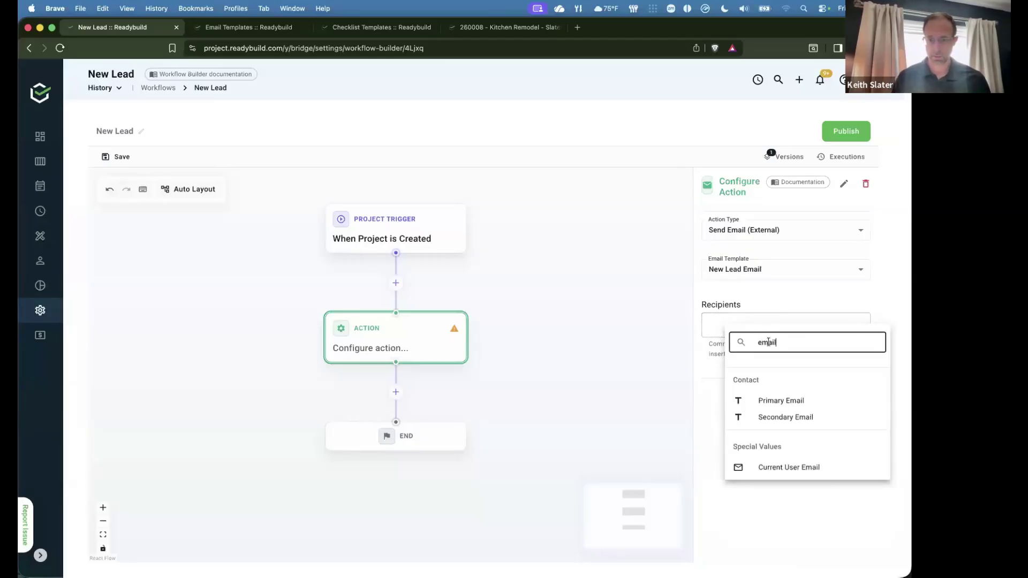
click(780, 403)
click(792, 327)
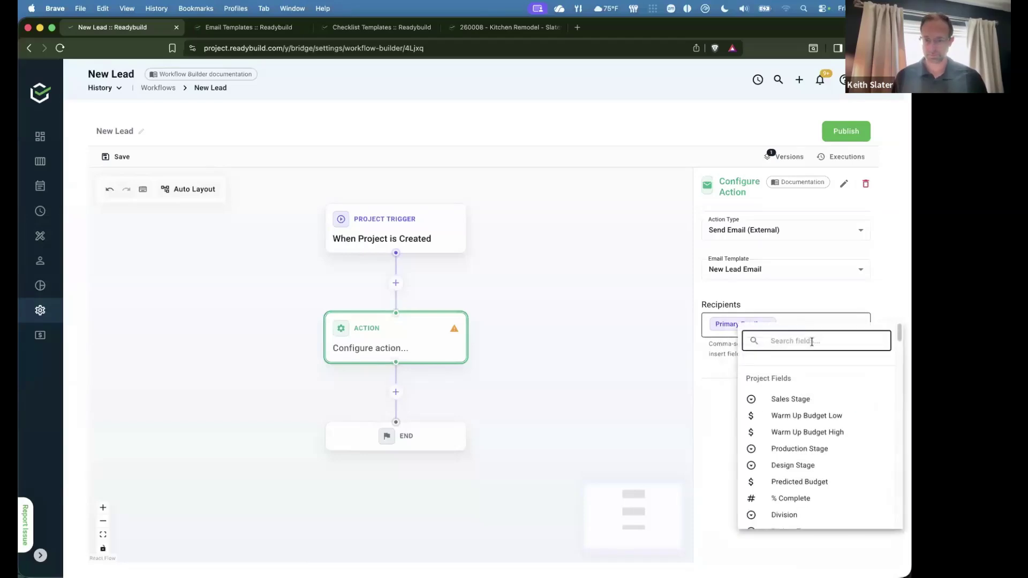
text(email)
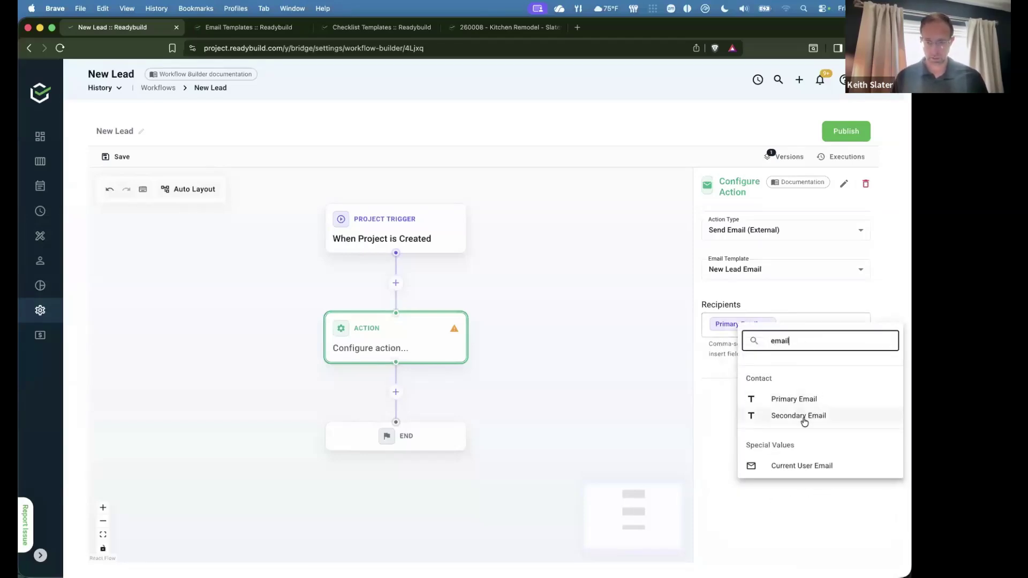
click(803, 417)
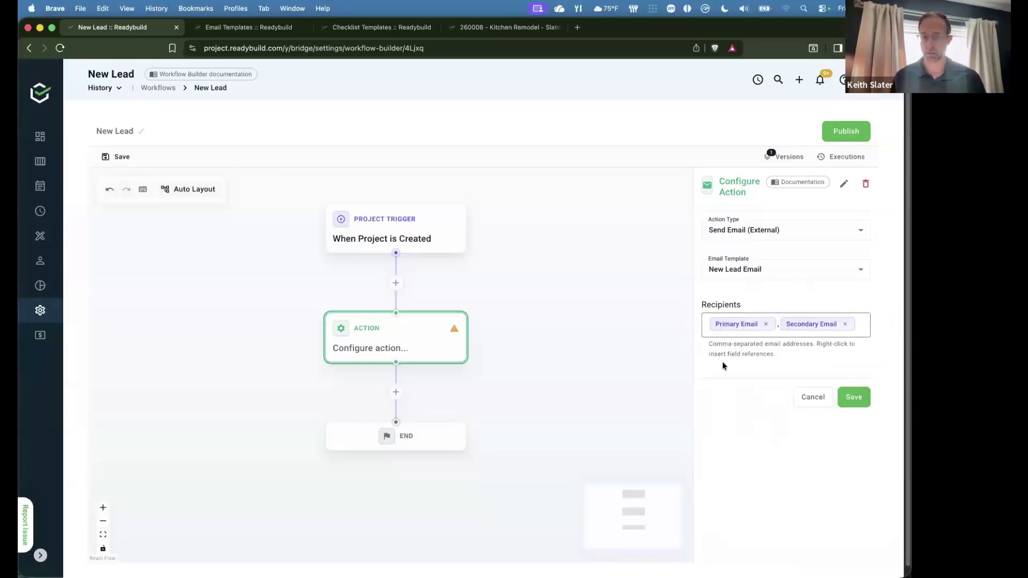
Save the email action settings and open the New Lead workflow's Save Changes dialog.
click(855, 397)
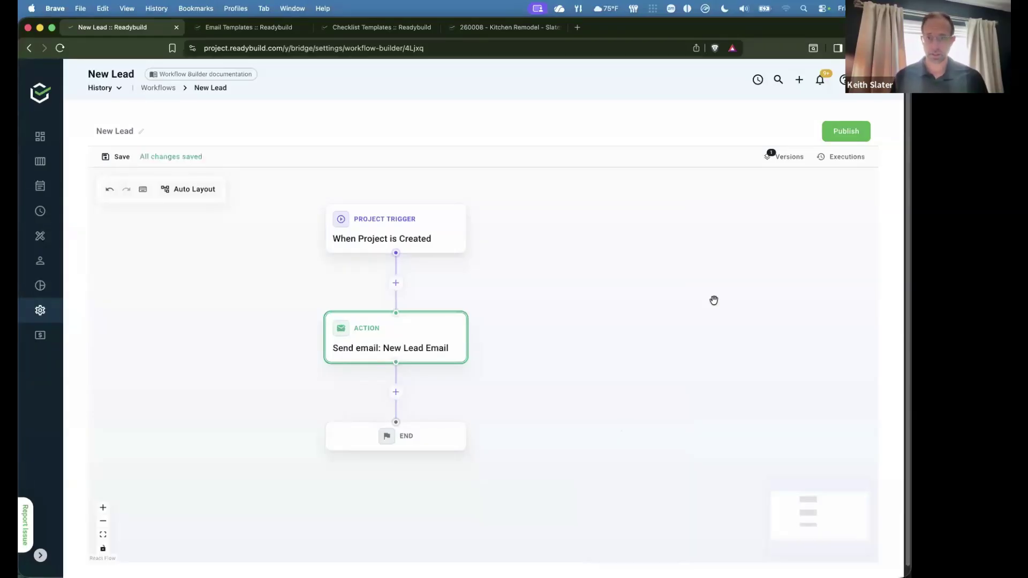
click(116, 156)
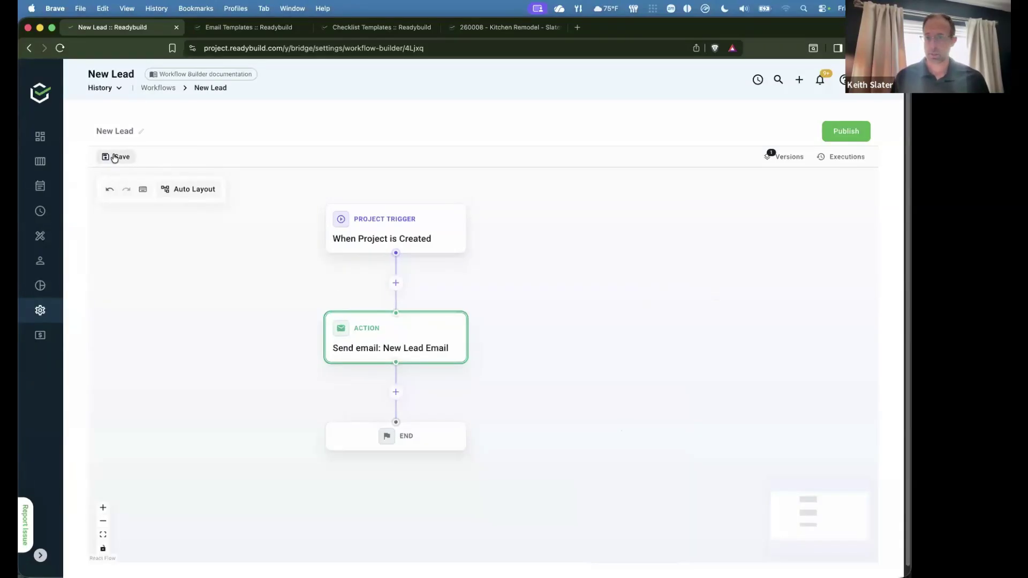
drag(517, 355, 547, 360)
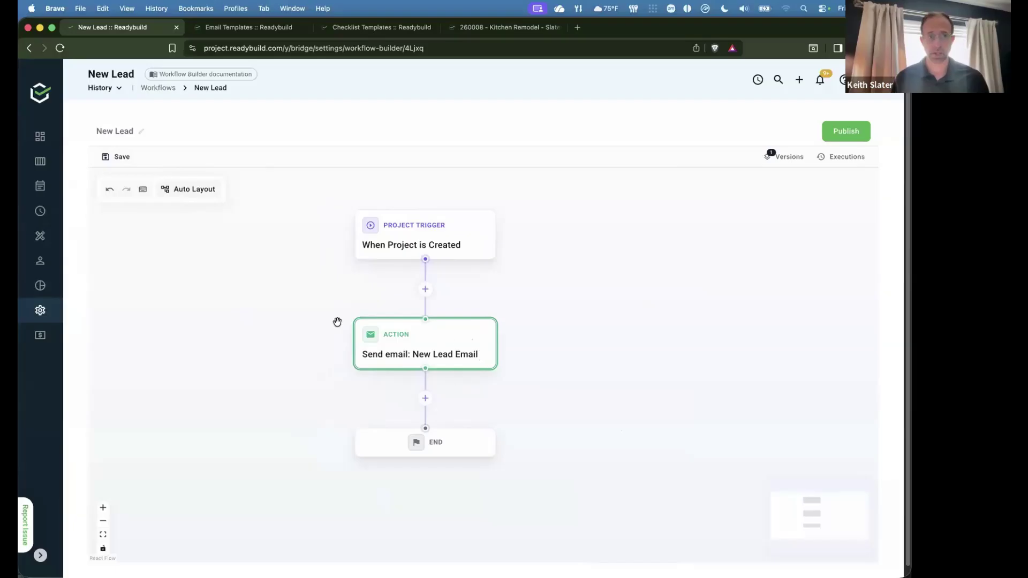
click(571, 303)
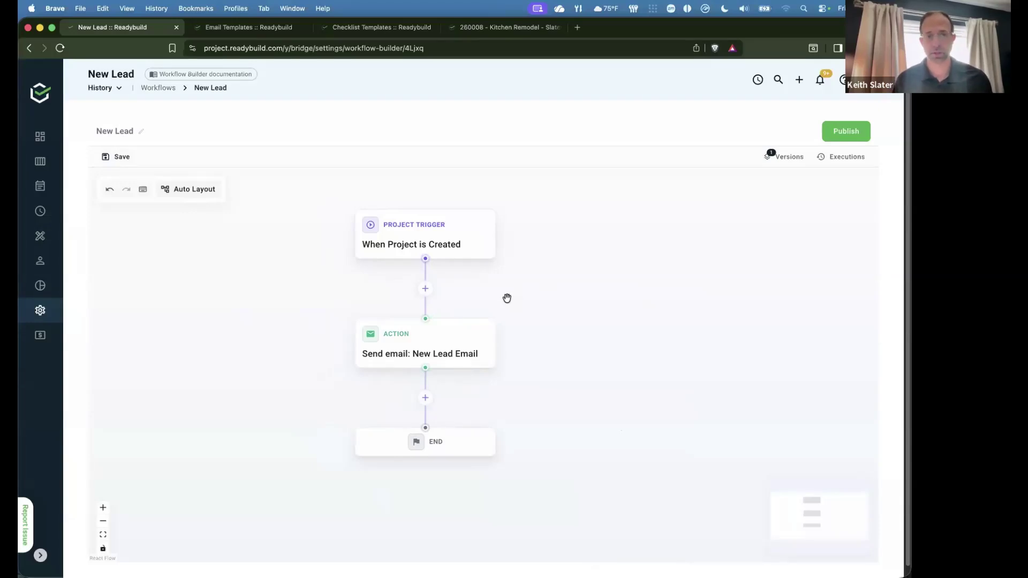
click(109, 158)
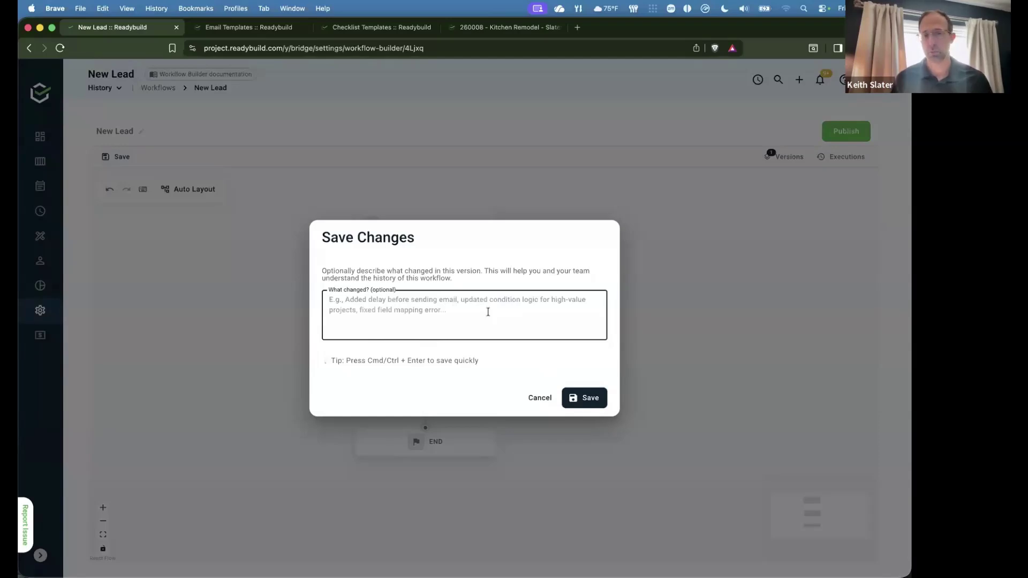
Save the version with the note 'Initial creation' and publish the New Lead workflow.
text(Init)
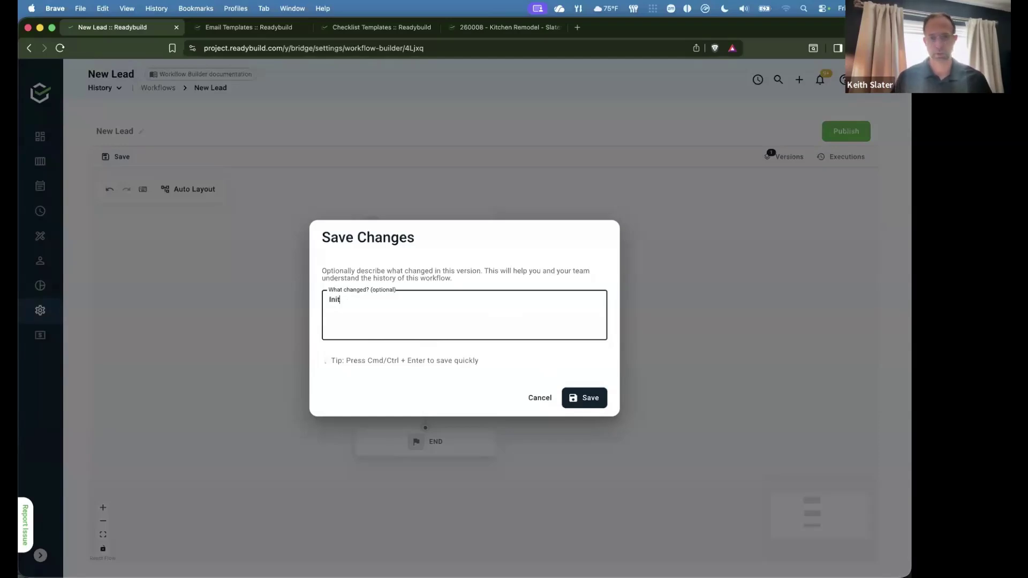
text(ial creation)
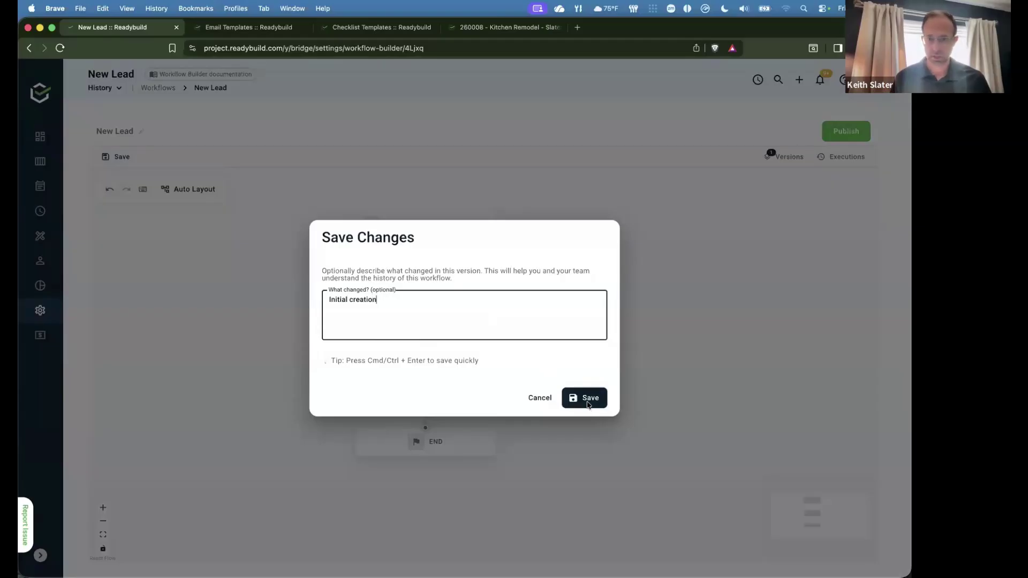
click(588, 404)
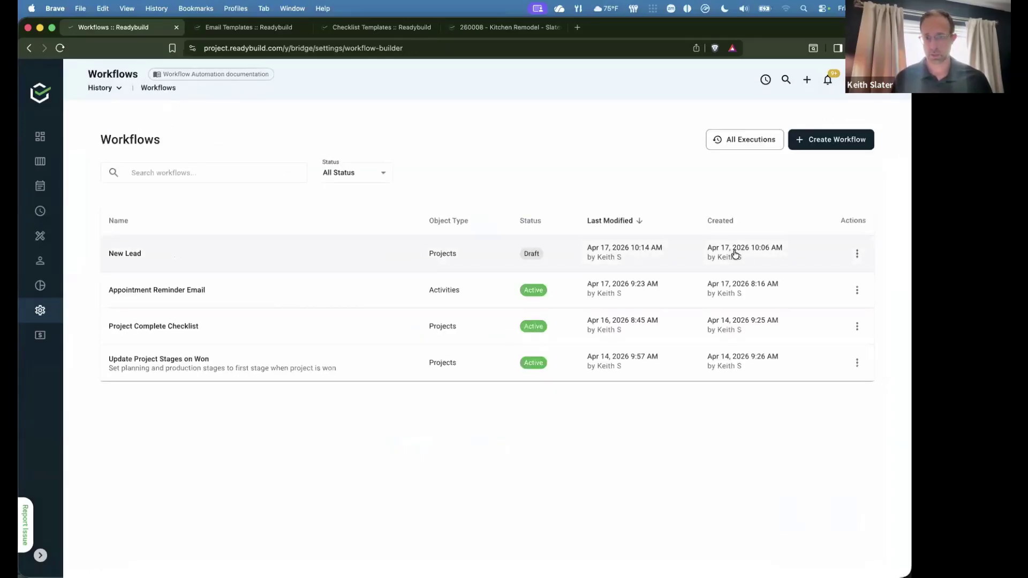
click(171, 266)
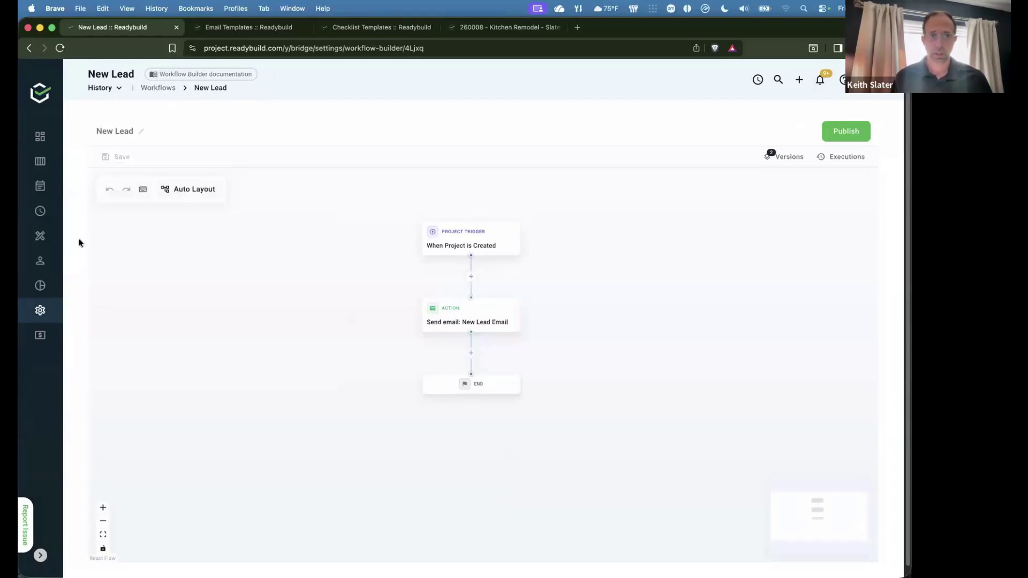
click(850, 135)
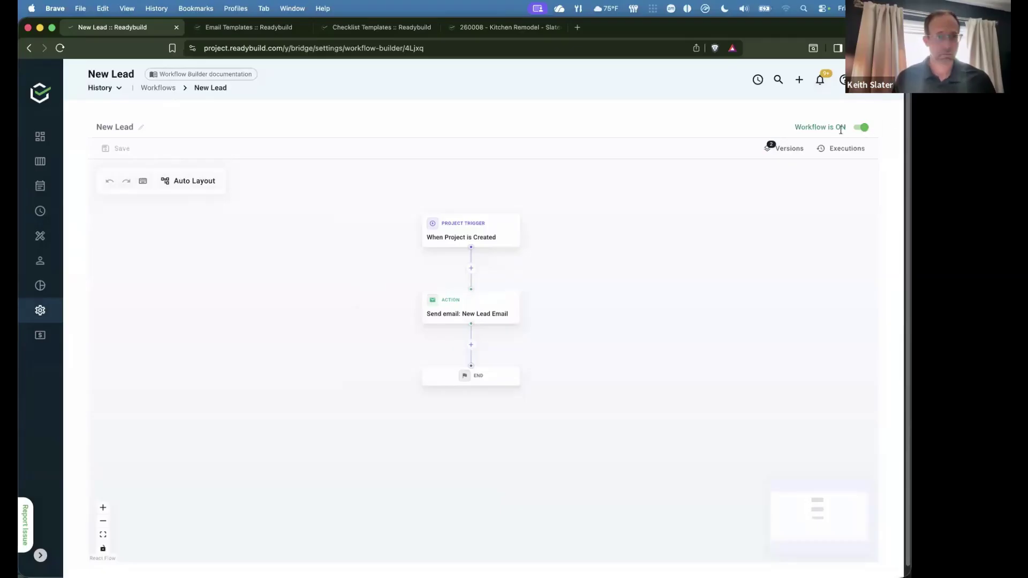
Test the Workflow ON/OFF toggle, leave it on, and duplicate the browser tab.
click(861, 128)
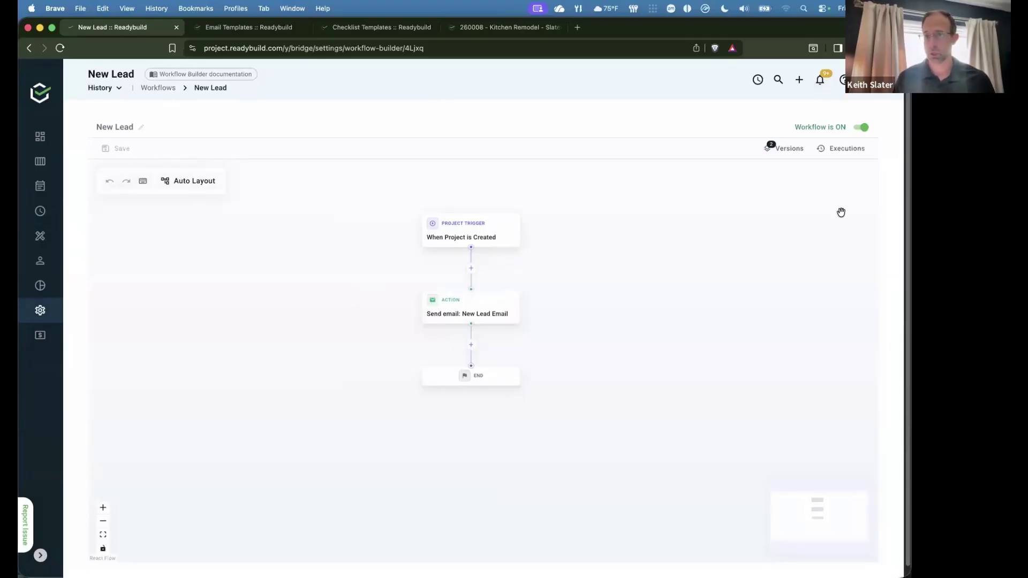
click(861, 128)
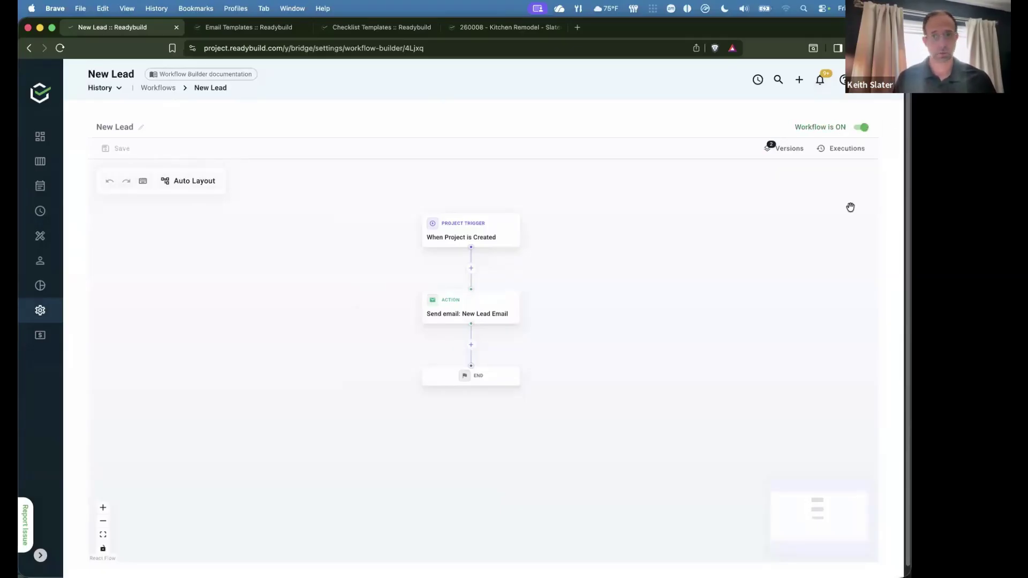
click(862, 128)
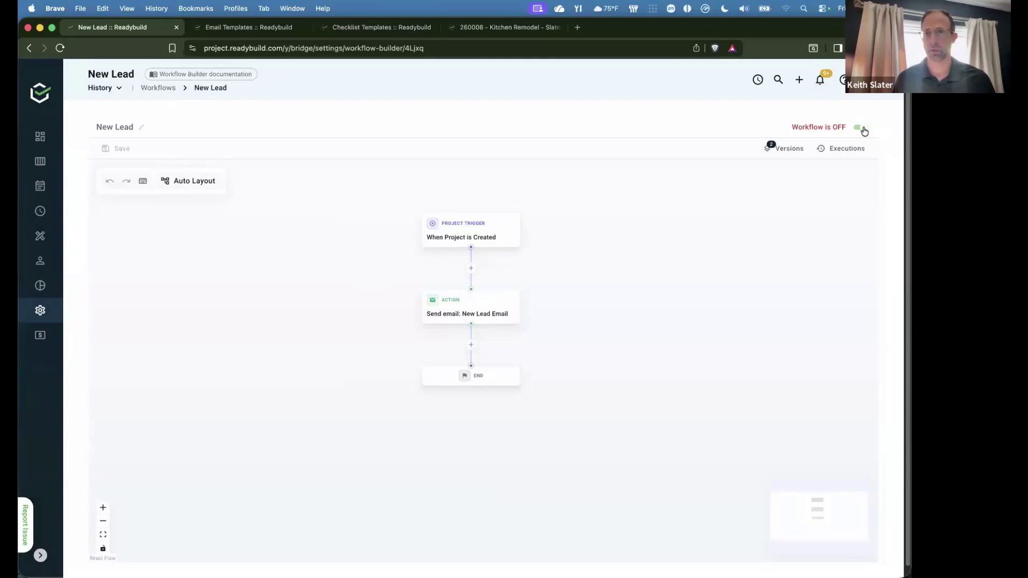
click(863, 128)
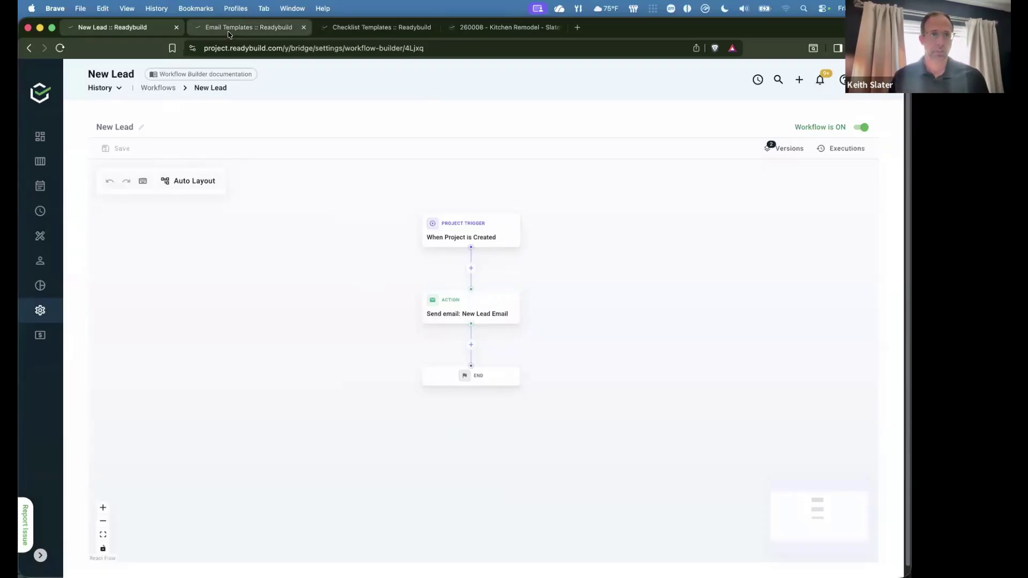
right_click(141, 30)
click(175, 104)
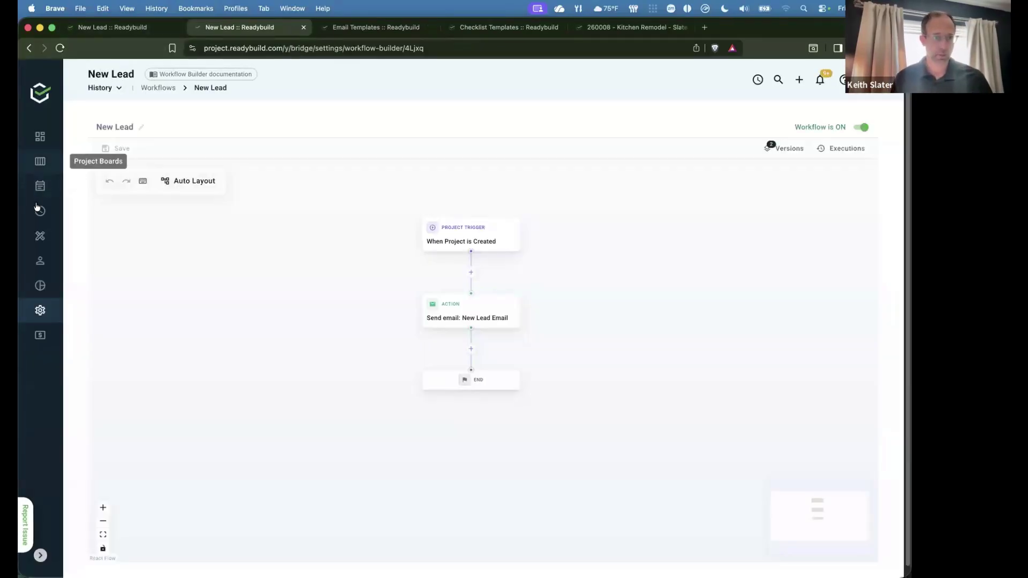
Start a new project request and enter the test contact's first and last name.
click(40, 236)
click(112, 152)
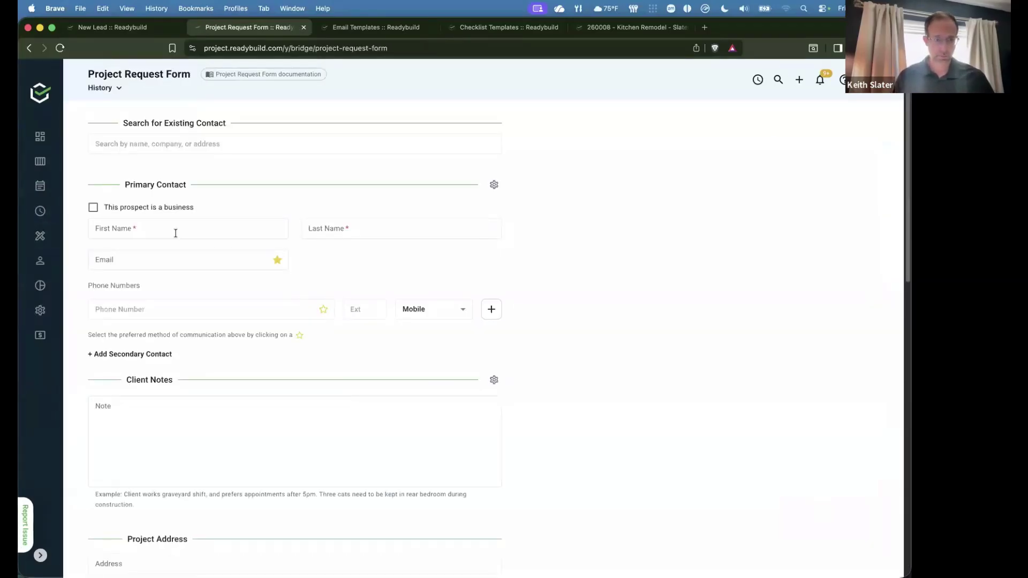
click(175, 232)
text(TEst)
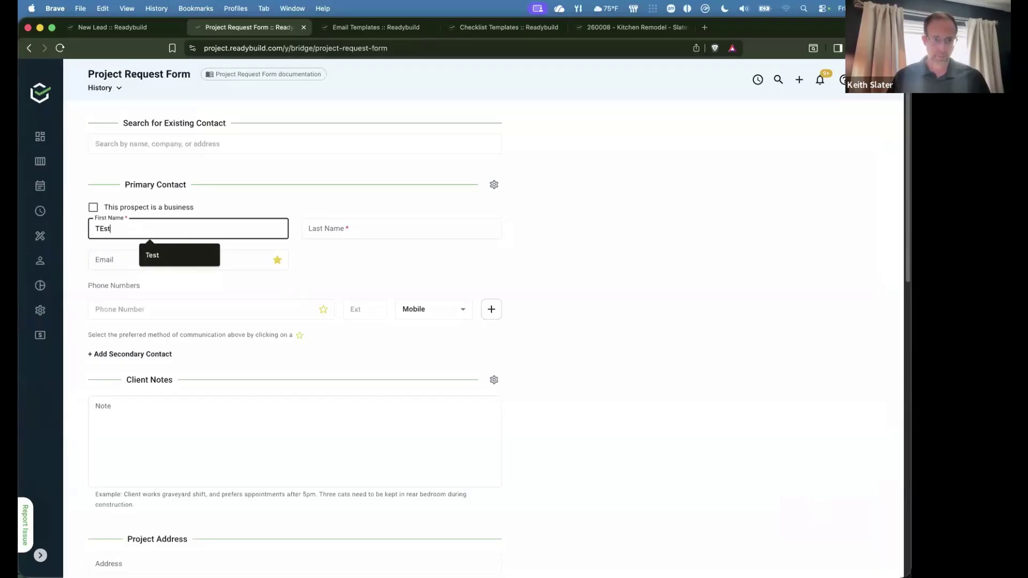
key(Tab)
text(Client)
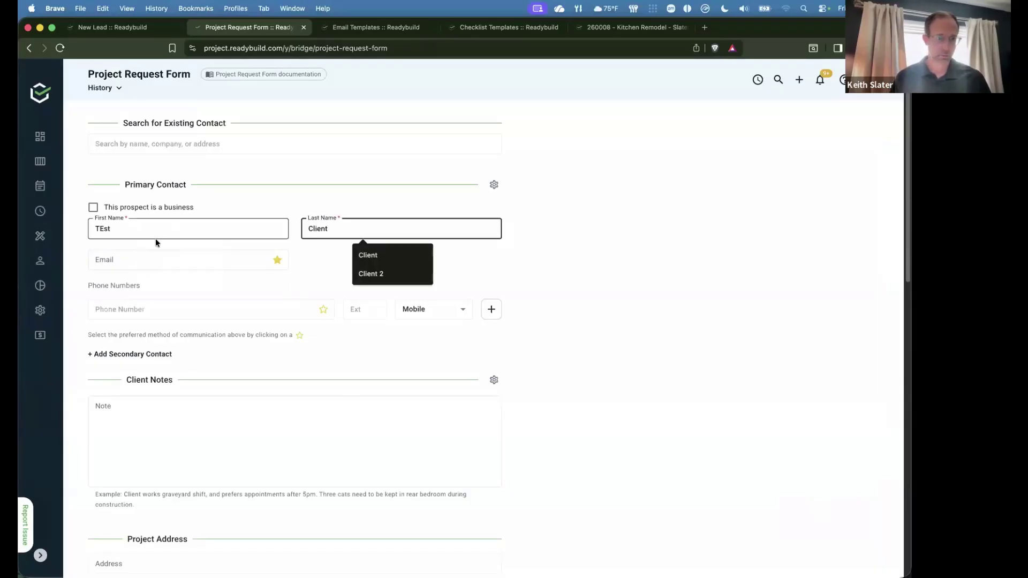
scroll(169, 294, down, 5)
scroll(155, 375, down, 5)
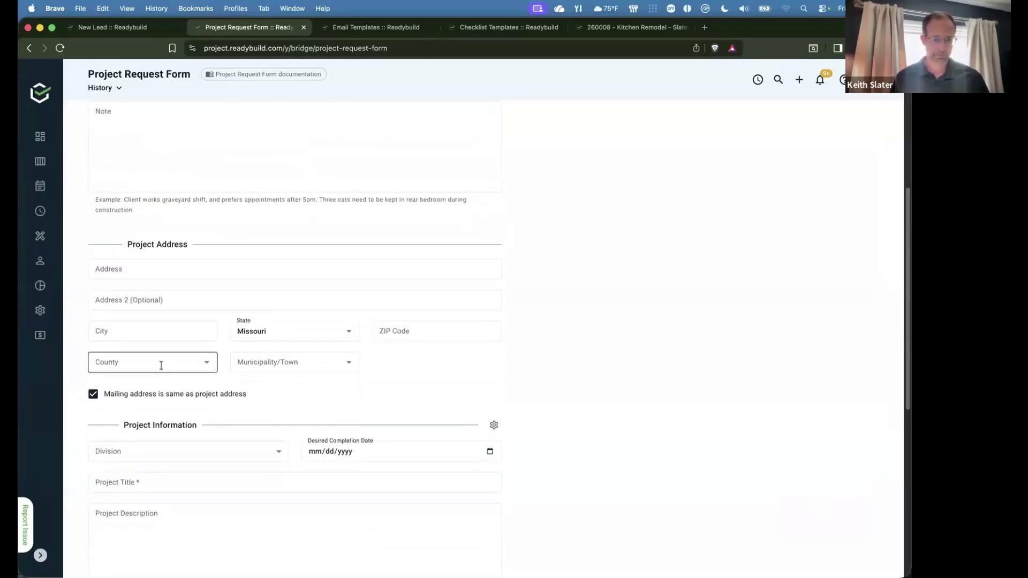
Set division Roof, title 'Test', type Exterior, submit, and open project 260009.
click(162, 243)
click(171, 294)
click(174, 279)
text(Test)
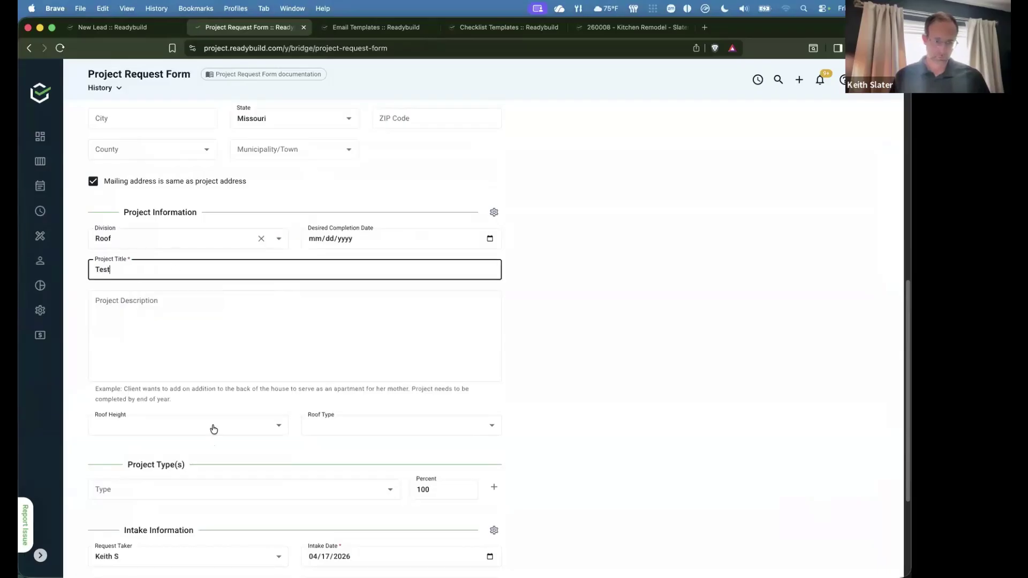
scroll(211, 426, down, 3)
click(189, 320)
click(164, 372)
click(110, 544)
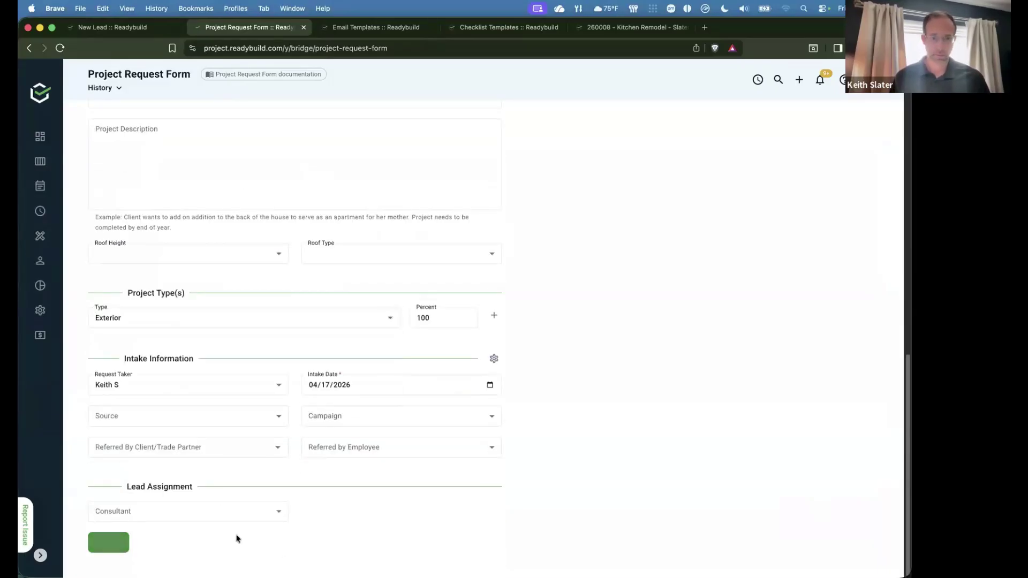
click(489, 543)
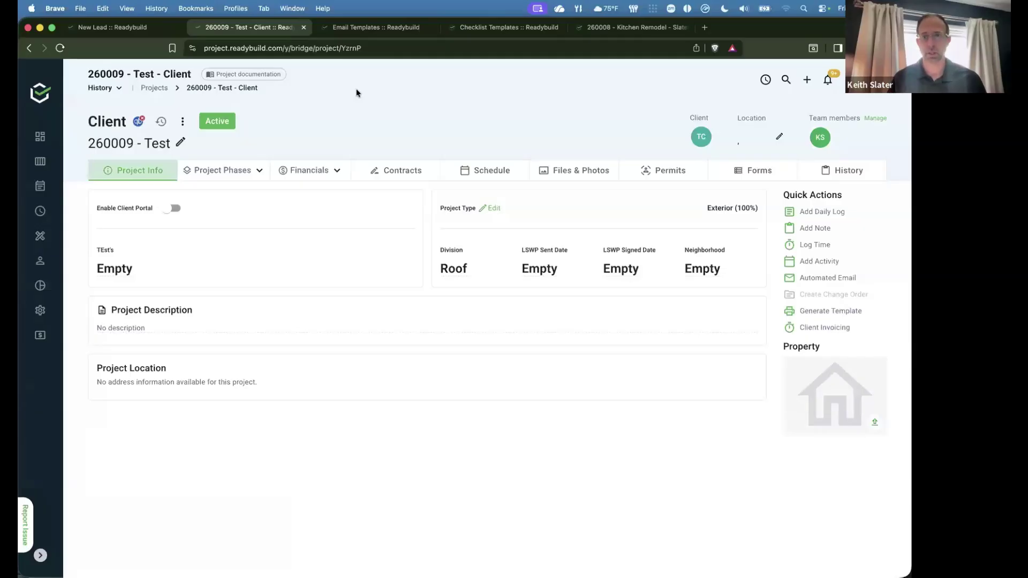
Confirm in Executions that New Lead ran for project 260009, then go back to Workflows.
click(152, 170)
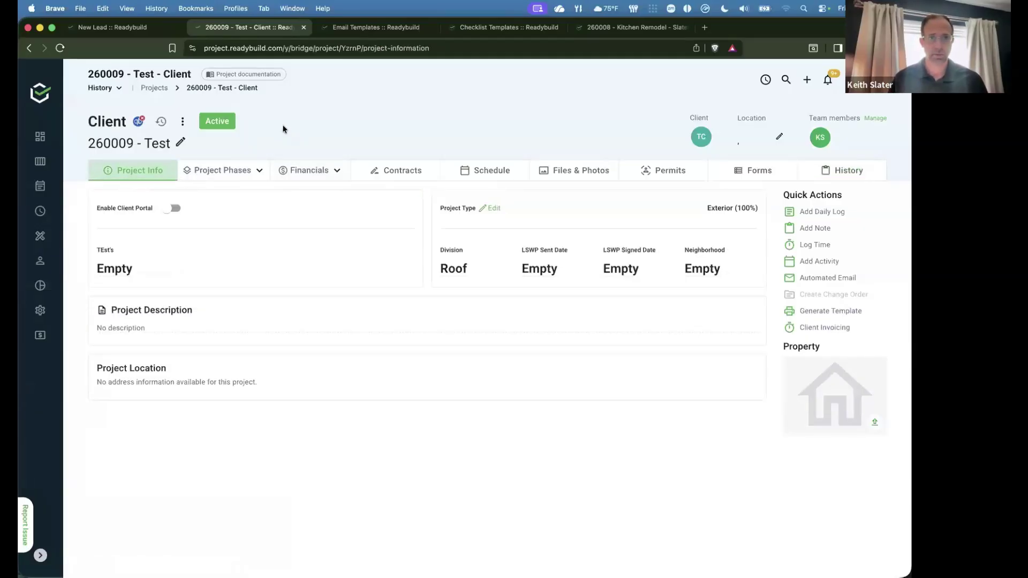
click(140, 28)
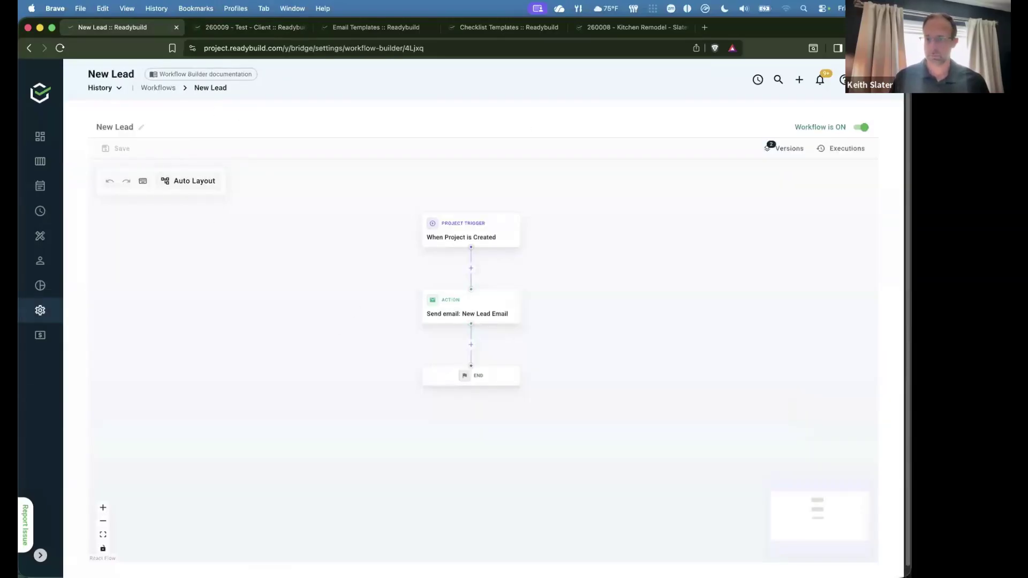
click(839, 148)
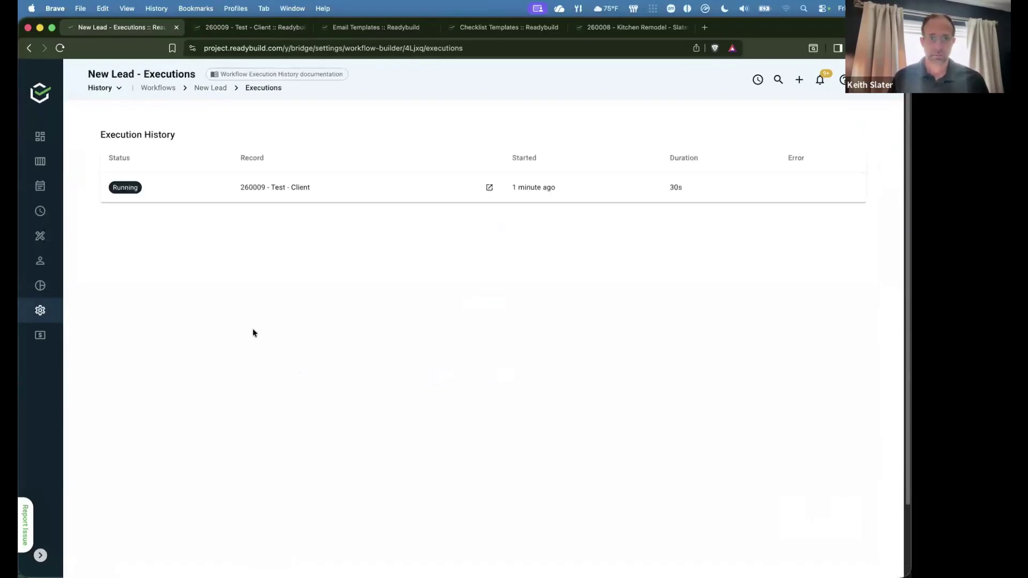
click(211, 87)
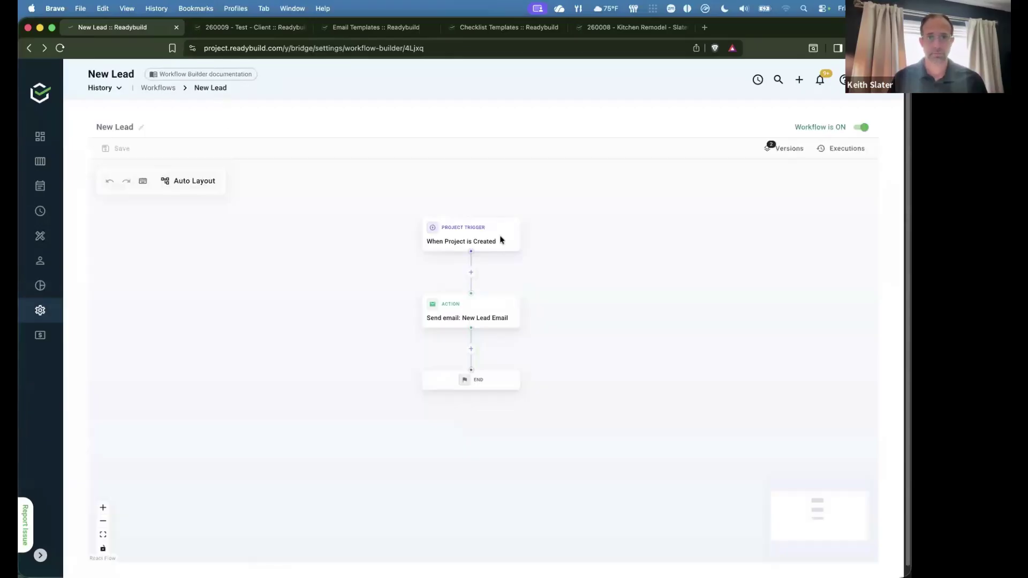
click(159, 88)
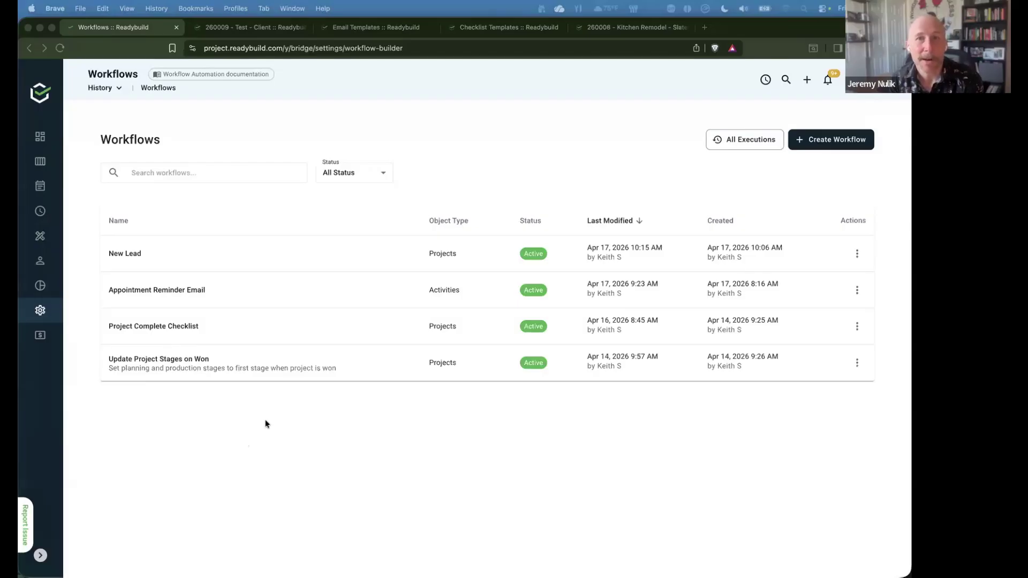
Start a new Projects workflow with Create Workflow from the Workflows list.
click(276, 39)
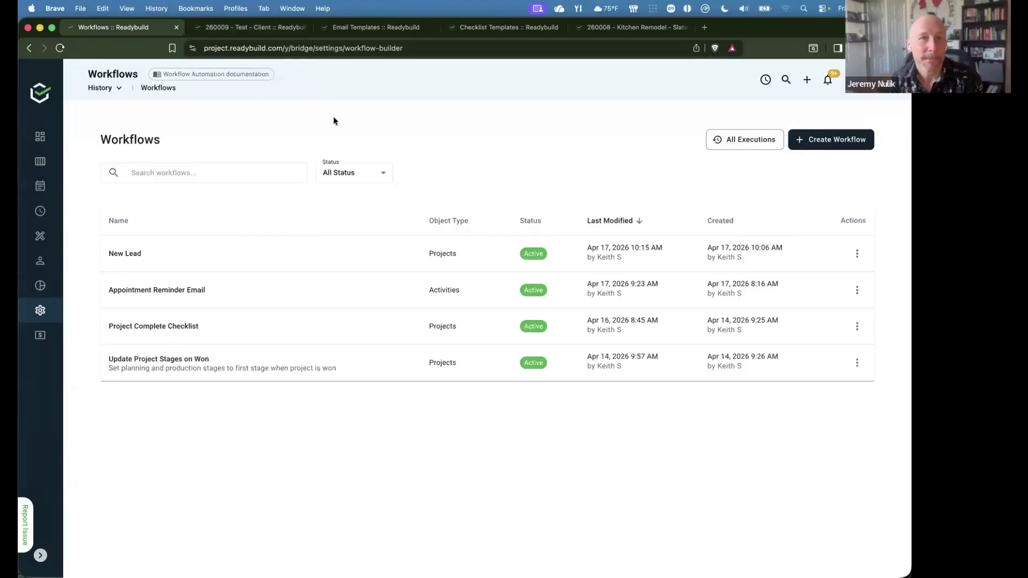
click(876, 139)
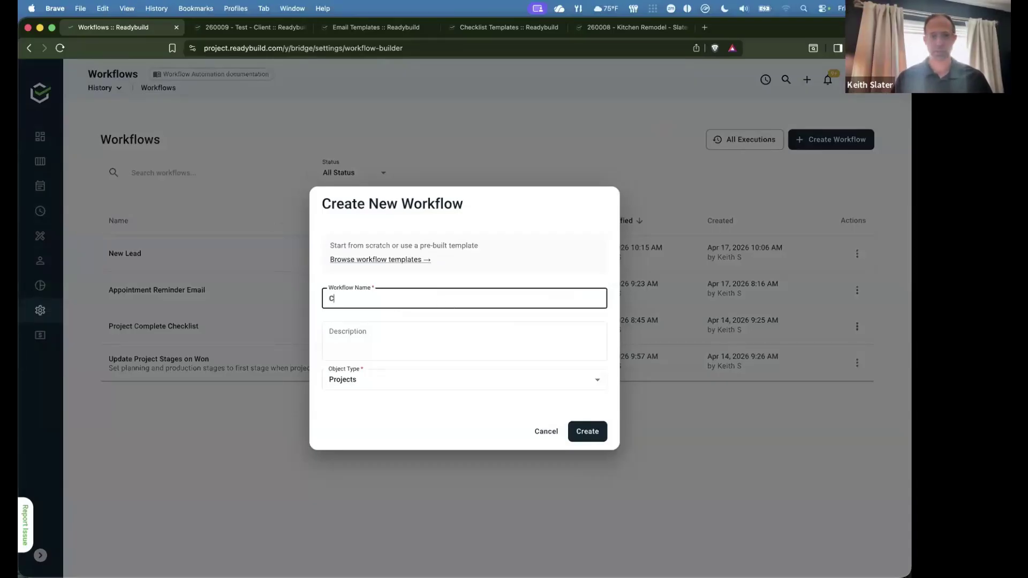
text(ontract)
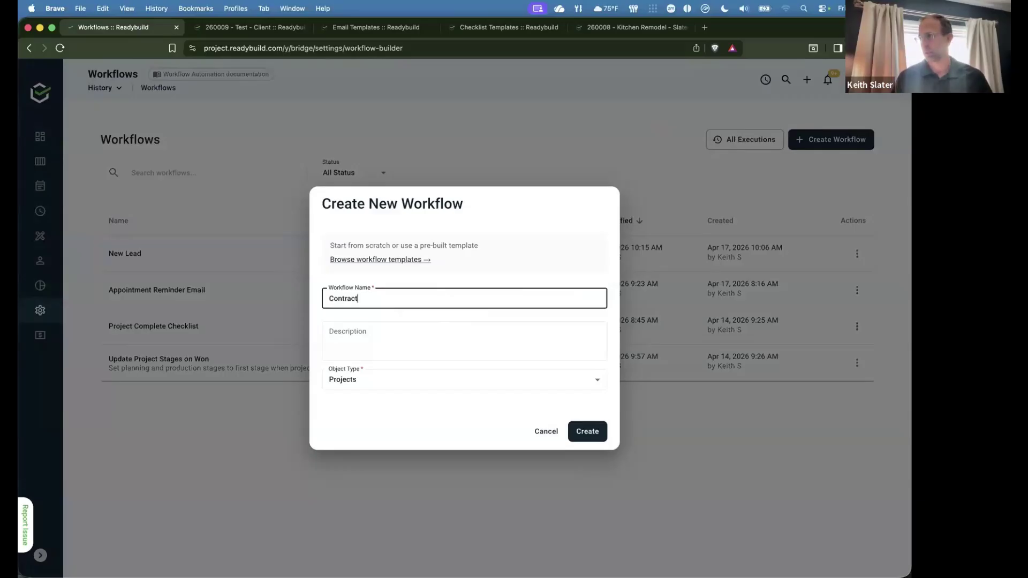
text( sold)
click(471, 377)
click(374, 437)
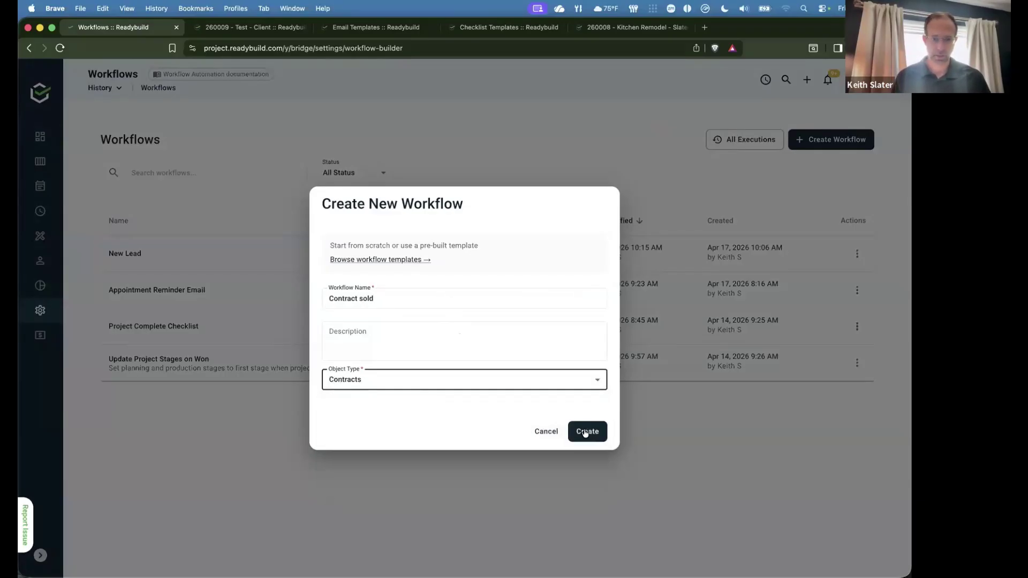
click(588, 433)
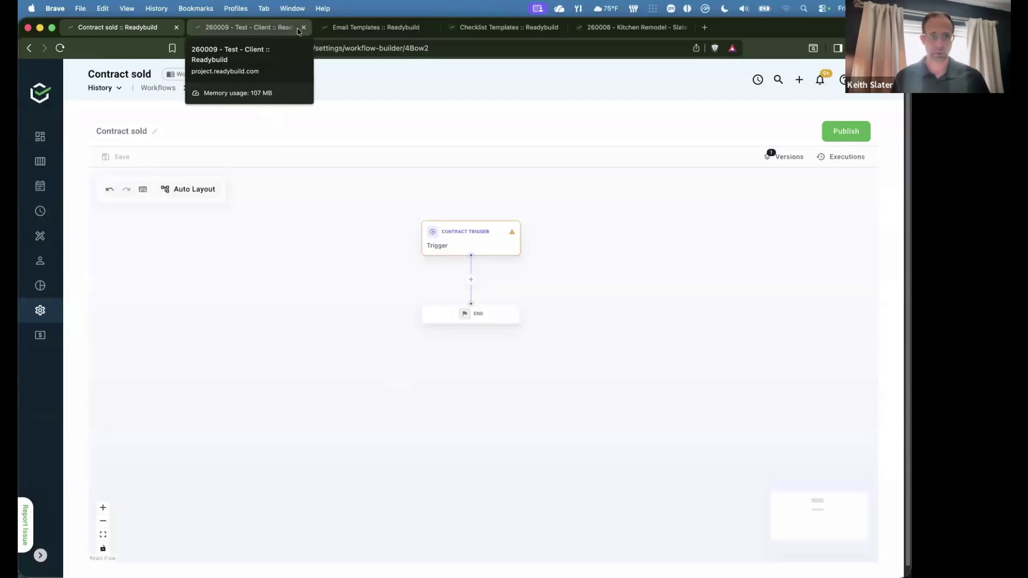
Go to the 260008 Kitchen Remodel project's Sales phase details.
click(393, 27)
click(495, 29)
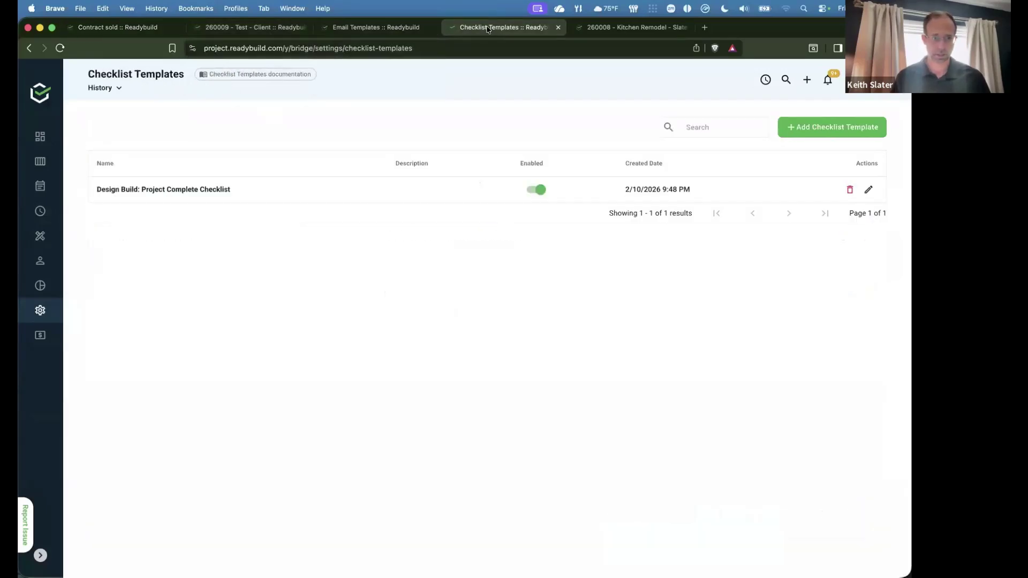
click(602, 29)
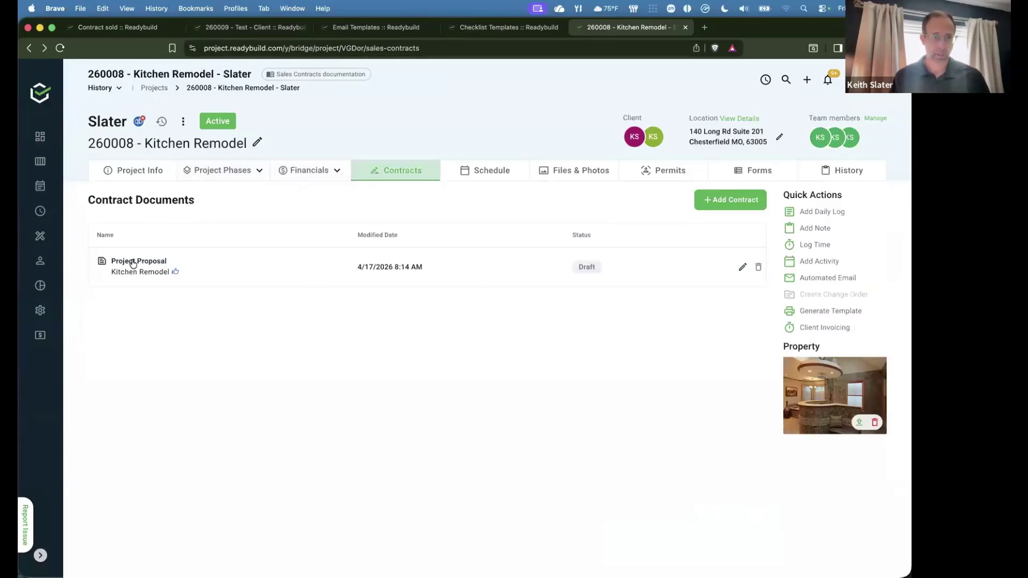
click(155, 178)
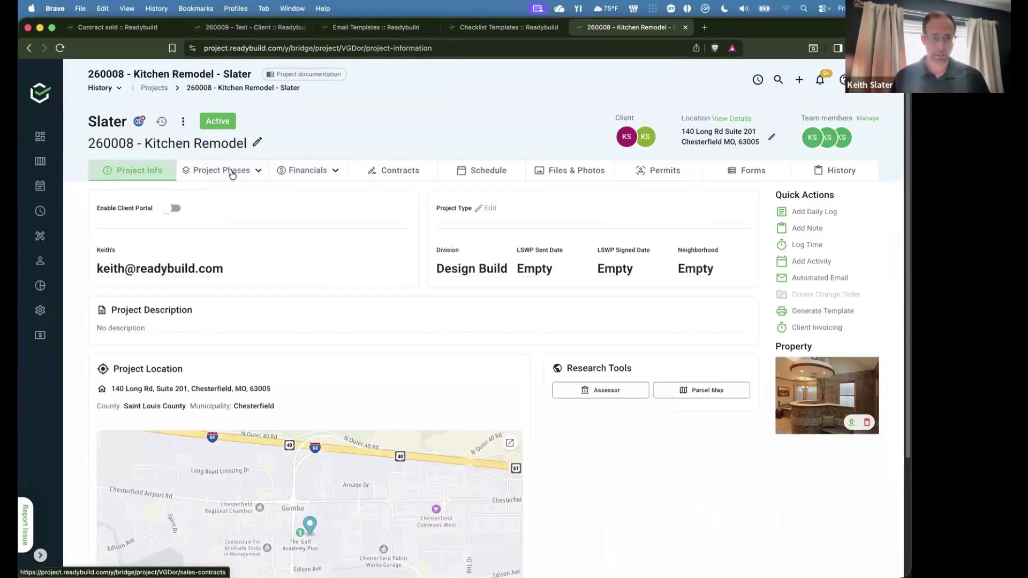
click(221, 170)
click(203, 191)
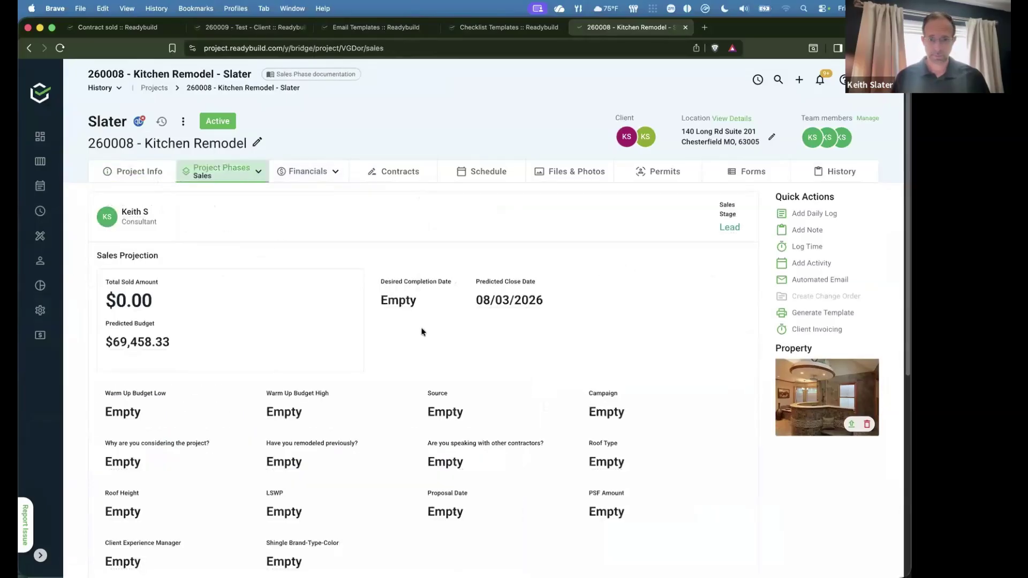
scroll(514, 290, down, 5)
Inspect the PSF Amount field and its value in the Sales phase.
double_click(595, 230)
triple_click(616, 228)
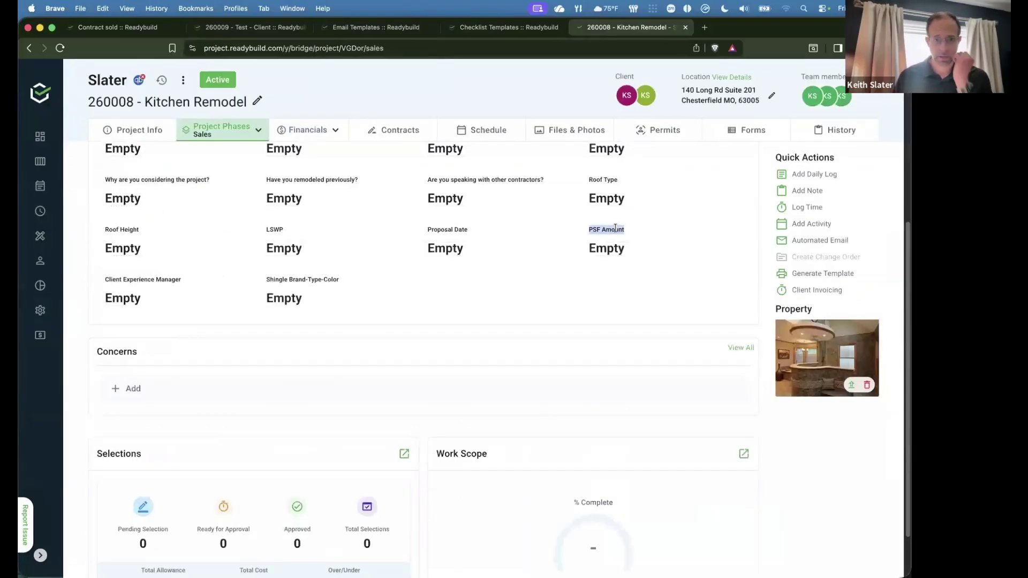
click(597, 227)
drag(598, 227, 634, 260)
click(584, 255)
click(594, 233)
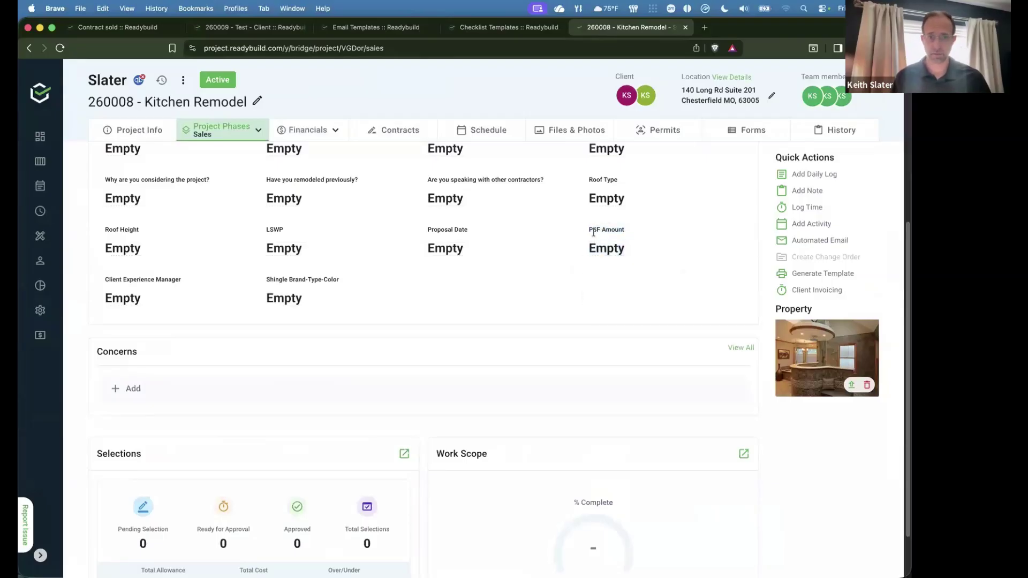
Go to the project's Contracts page listing the draft Project Proposal.
scroll(614, 282, up, 3)
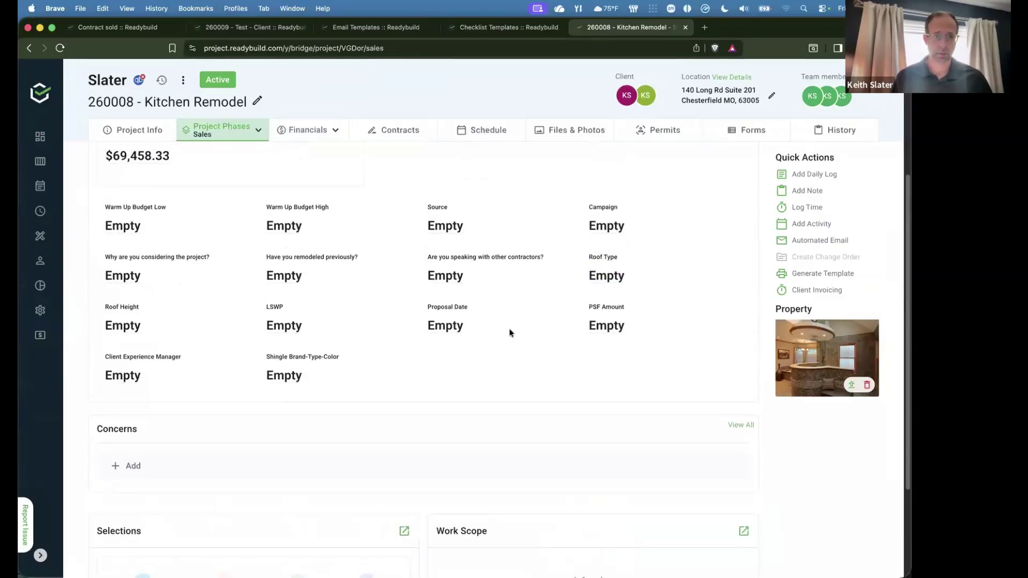
click(288, 130)
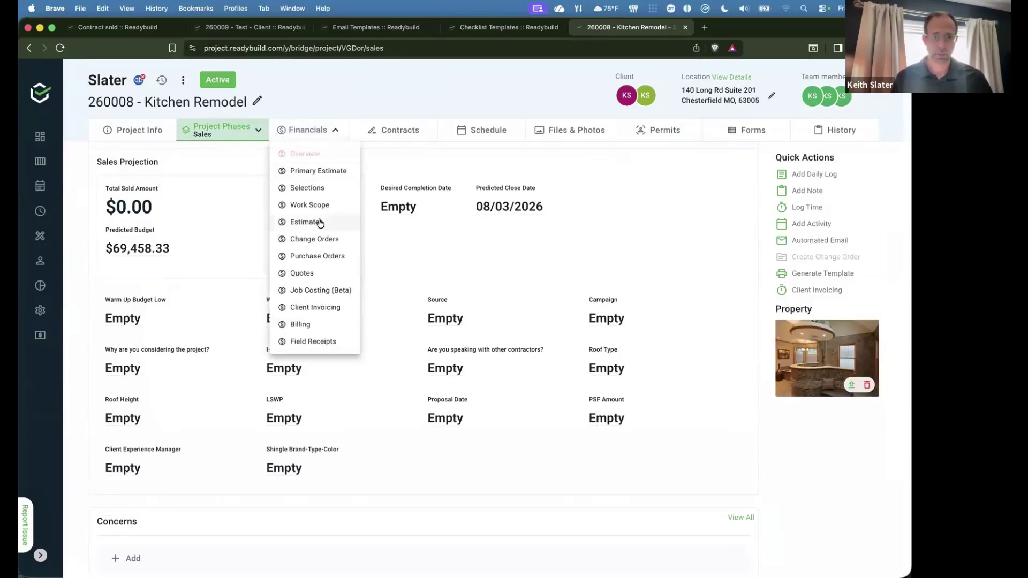
click(392, 131)
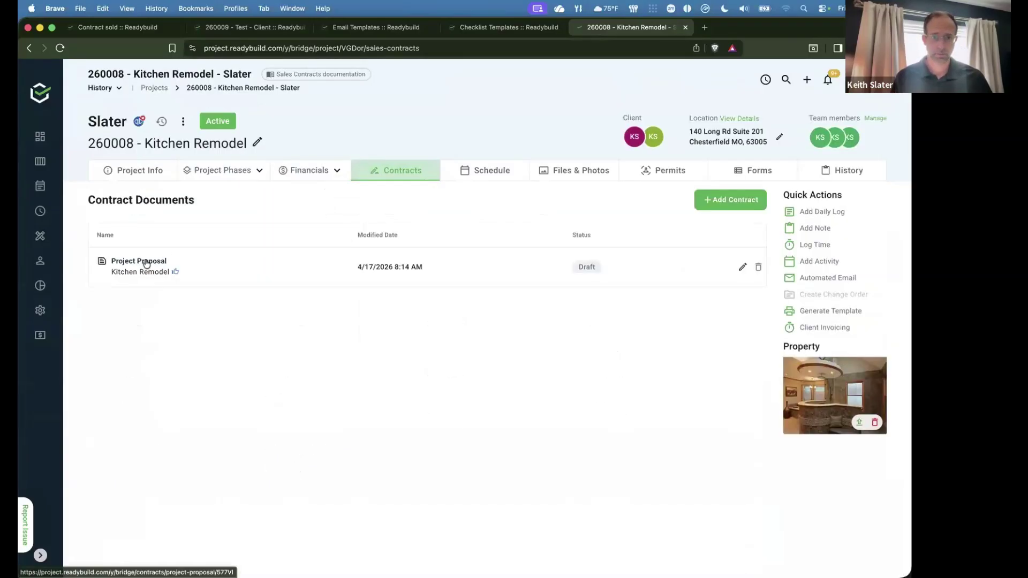
Open the Project Proposal and inspect the professional services fee merge field in its primary language.
click(166, 261)
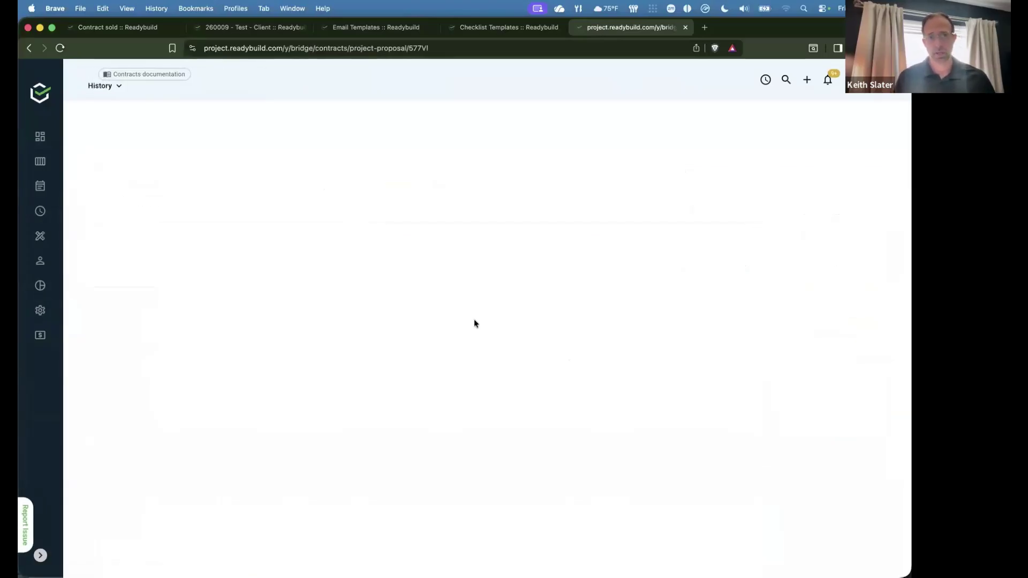
drag(303, 394, 497, 395)
click(496, 396)
double_click(395, 397)
click(478, 431)
Set the professional services fee to 1500, add a team member as company signee, and save.
click(109, 169)
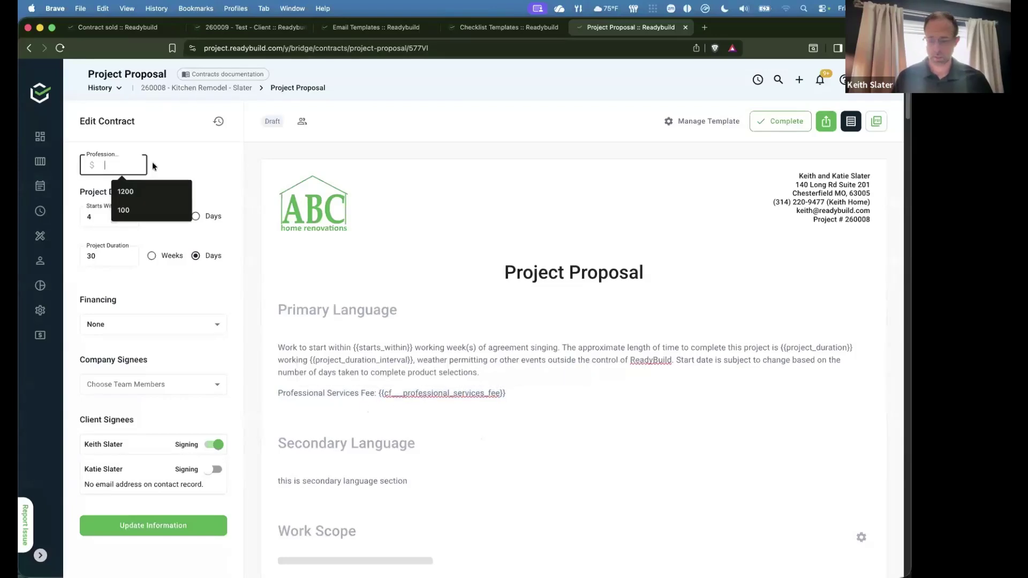
text(1500)
click(185, 162)
click(195, 536)
click(171, 391)
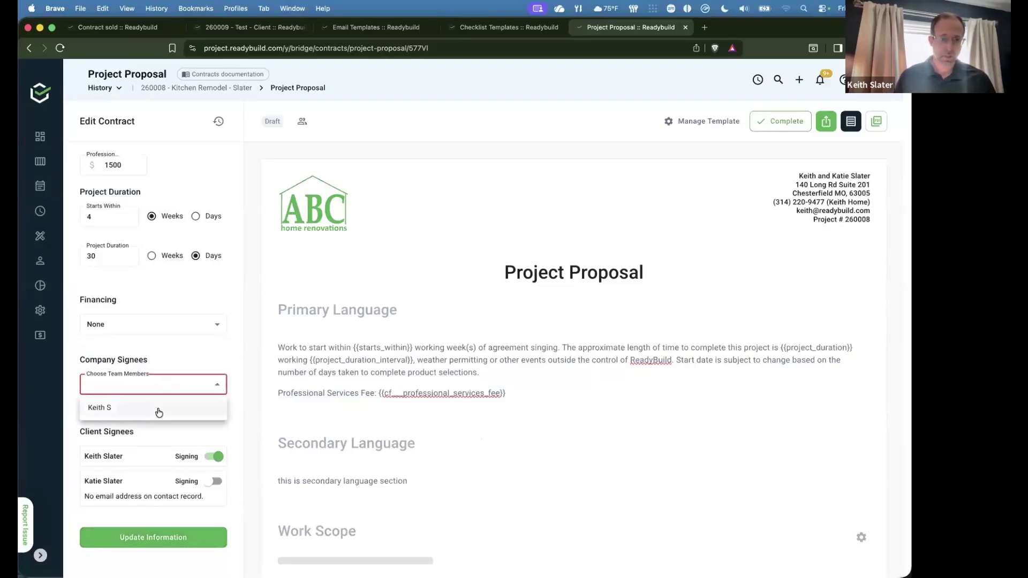
click(157, 414)
click(190, 530)
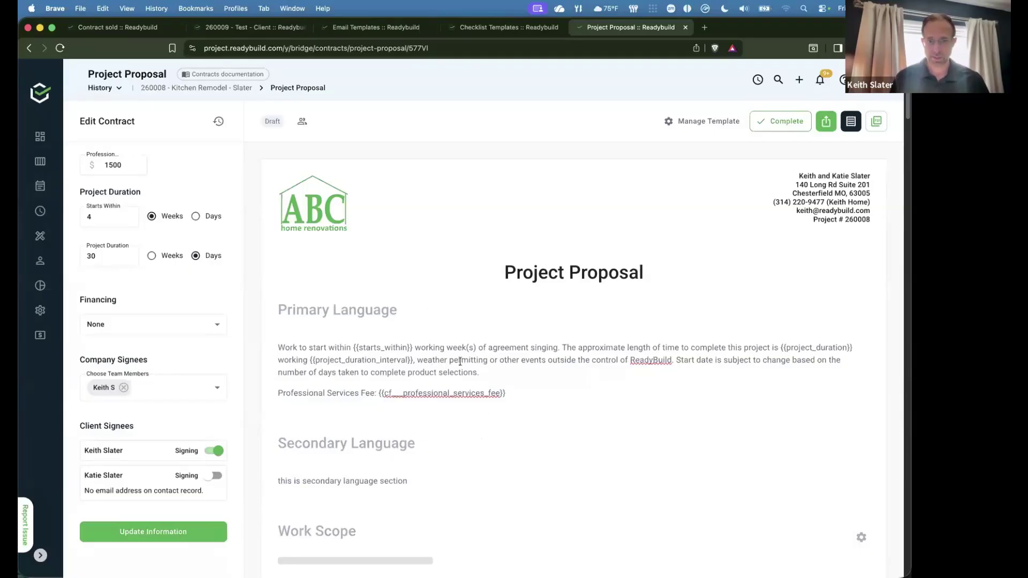
Review the proposal's primary language text, then return to the Contract sold workflow.
click(505, 391)
click(457, 302)
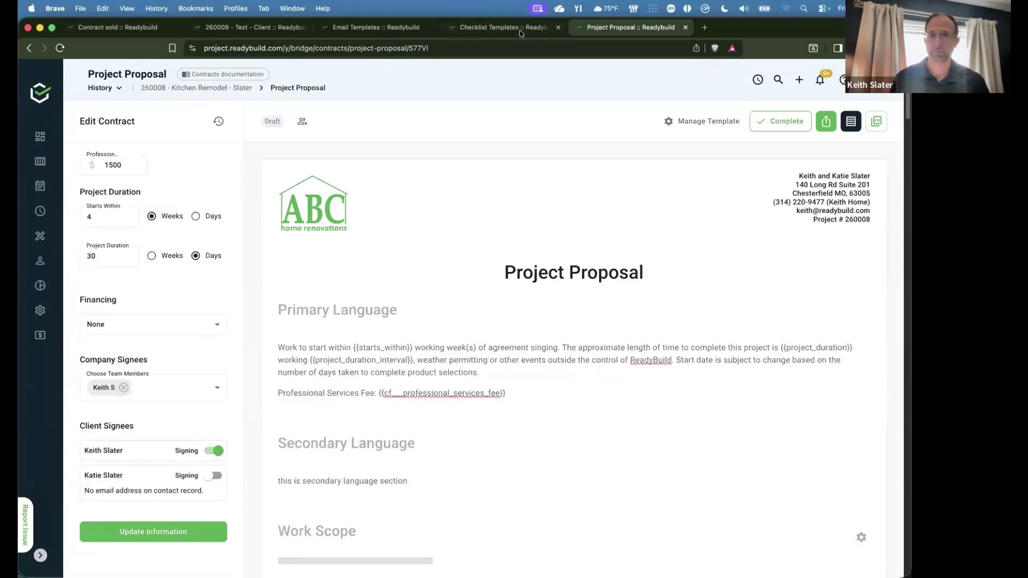
click(150, 28)
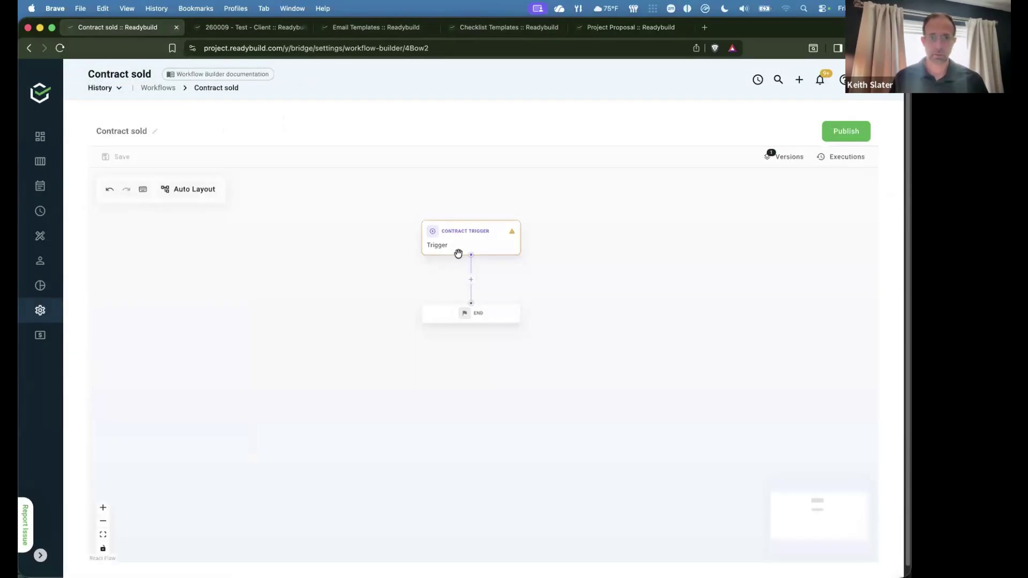
Set the Contract sold trigger to Contract Finalized with re-enrollment allowed, and save it.
click(496, 228)
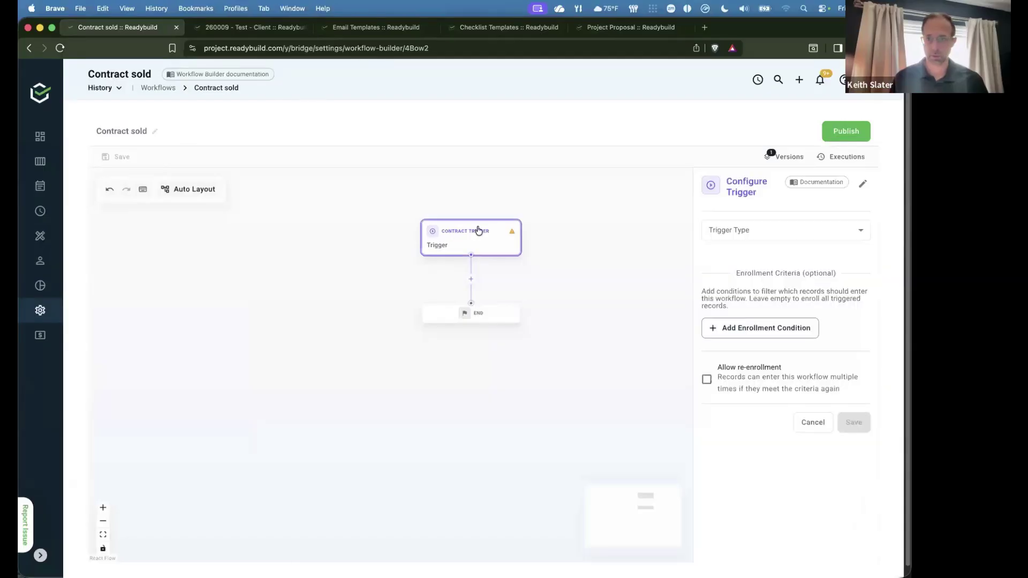
click(777, 225)
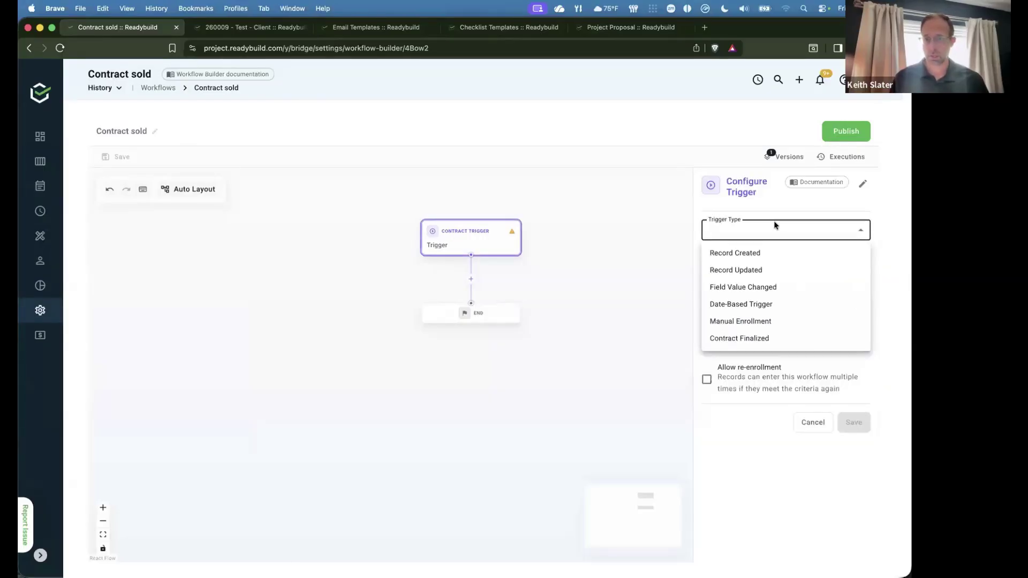
click(756, 341)
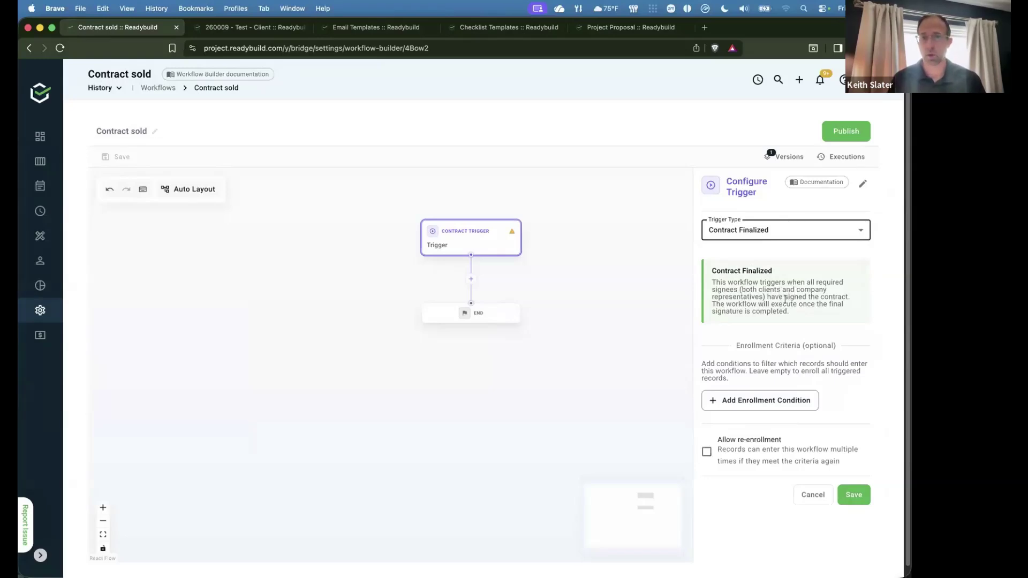
click(707, 451)
click(855, 496)
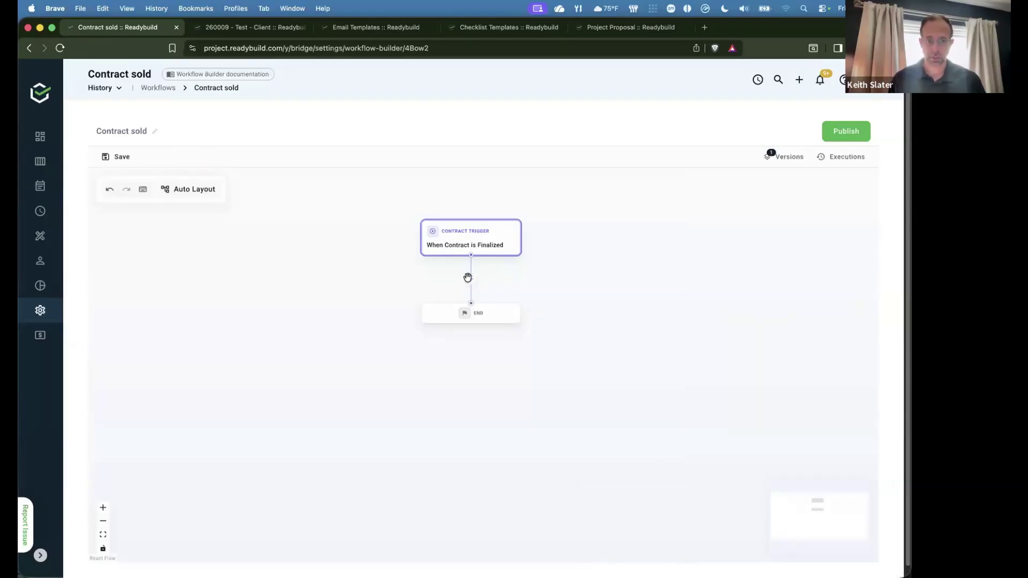
click(471, 279)
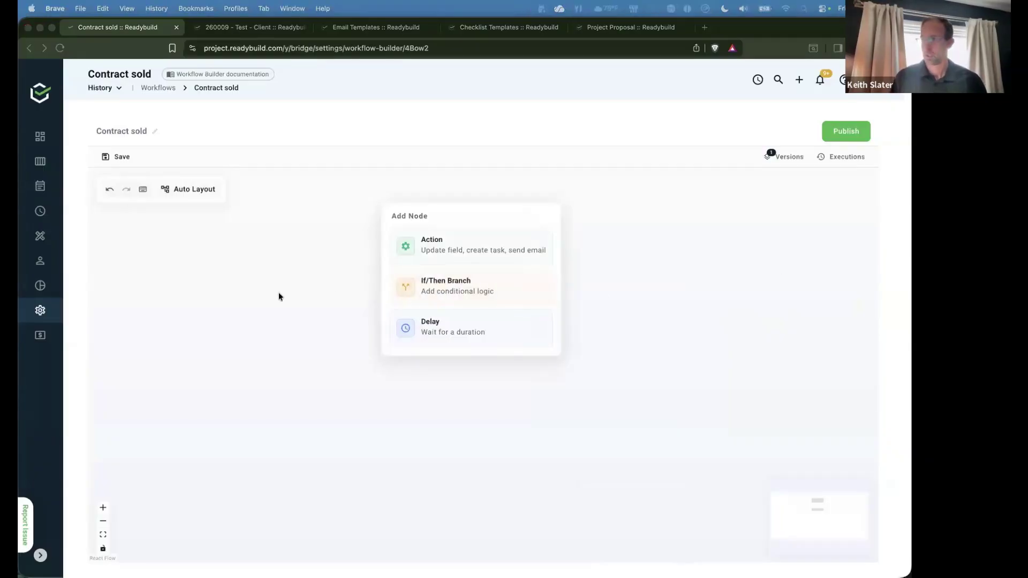
Add an Update Field Value action after the trigger and browse its Field to Update list.
click(443, 245)
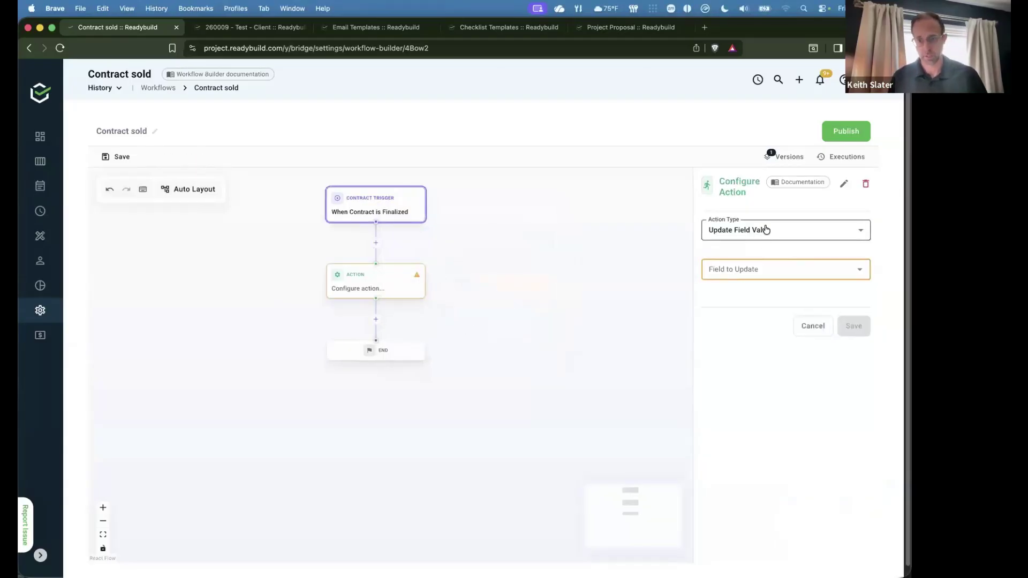
click(759, 270)
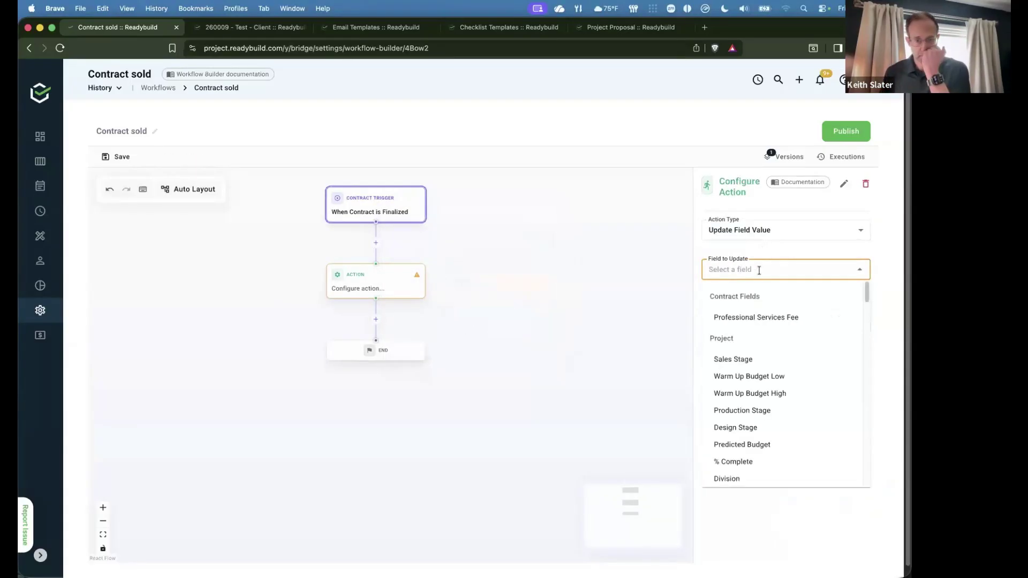
mouse_move(868, 290)
mouse_down()
mouse_move(869, 331)
mouse_move(869, 289)
mouse_up()
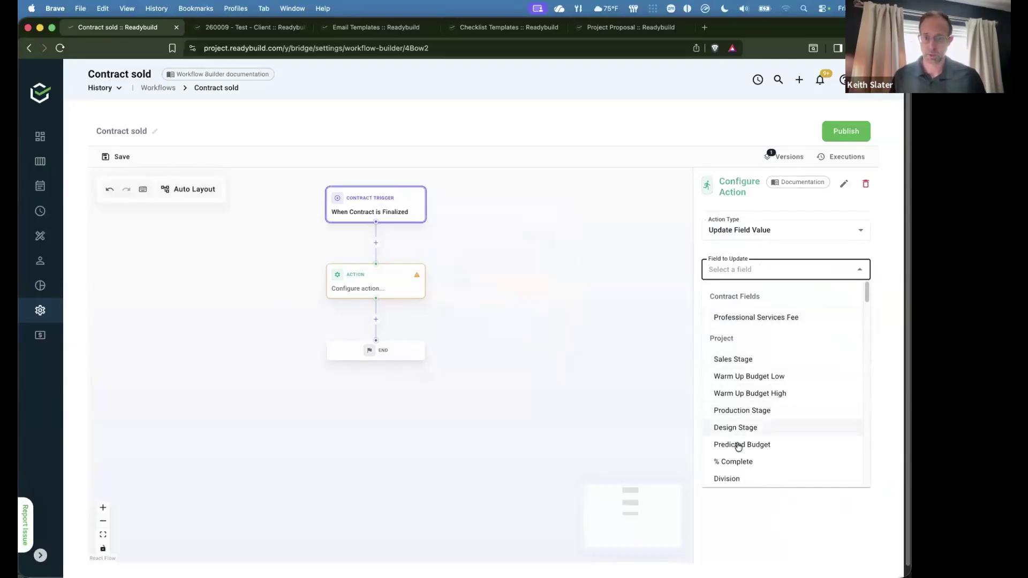
drag(866, 301, 866, 399)
drag(868, 352, 863, 275)
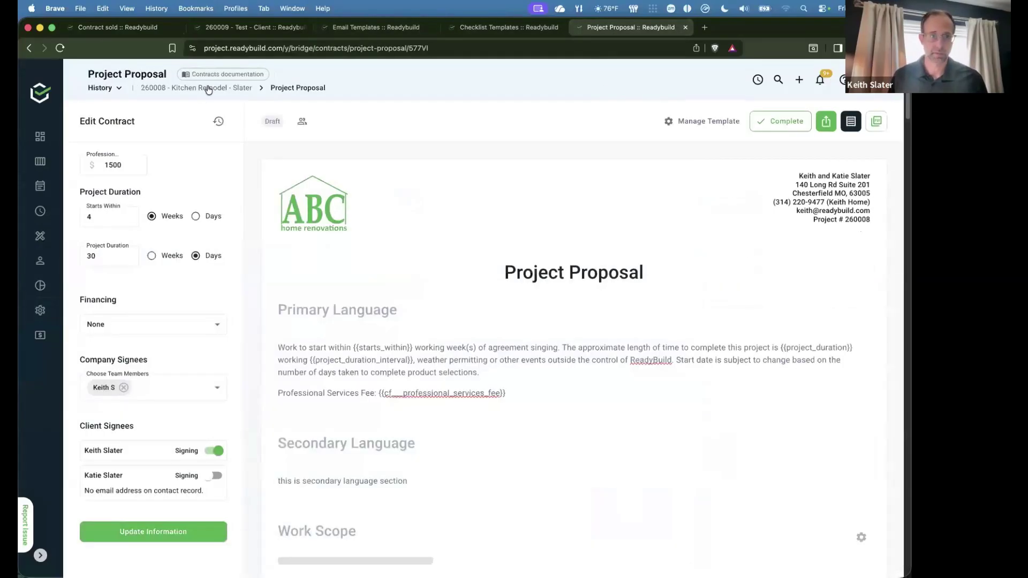
Check the Kitchen Remodel project's Sales phase fields, then return to the Contract sold workflow.
click(208, 89)
click(216, 173)
click(225, 195)
scroll(652, 391, down, 2)
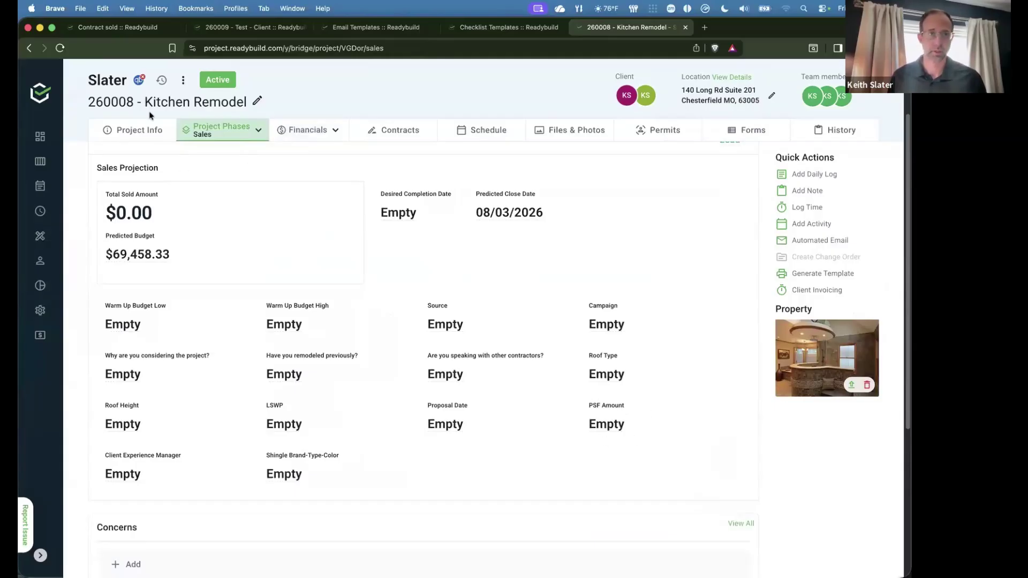
click(150, 31)
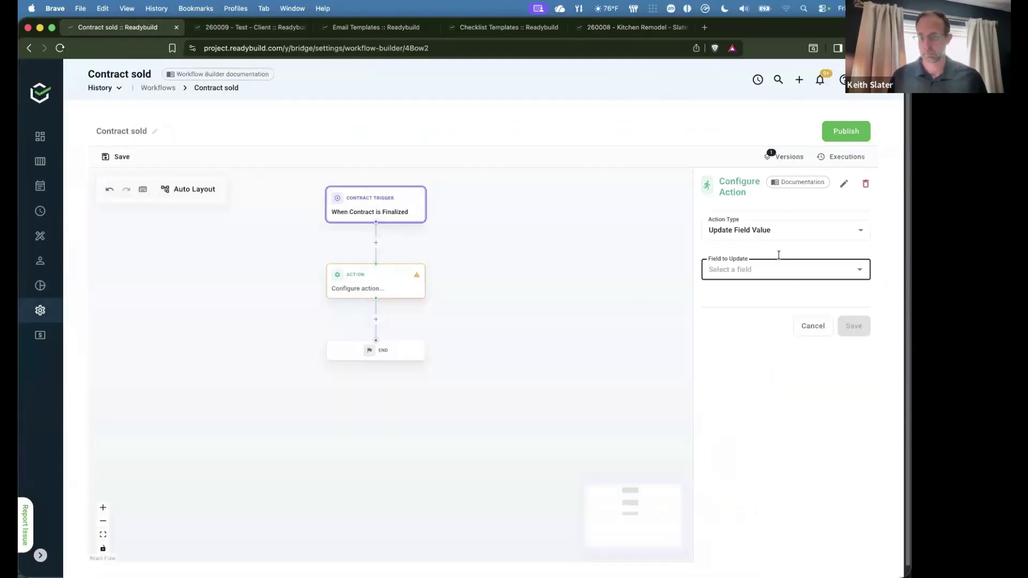
Choose PSF Amount as the field to update and enter 1500 as its value.
click(760, 268)
text(psf)
click(729, 320)
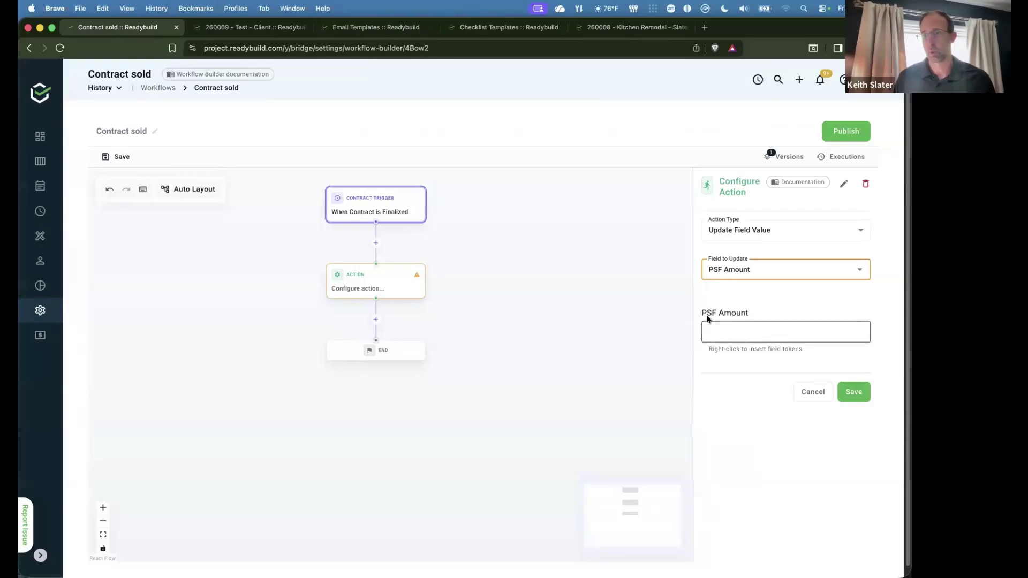
click(738, 328)
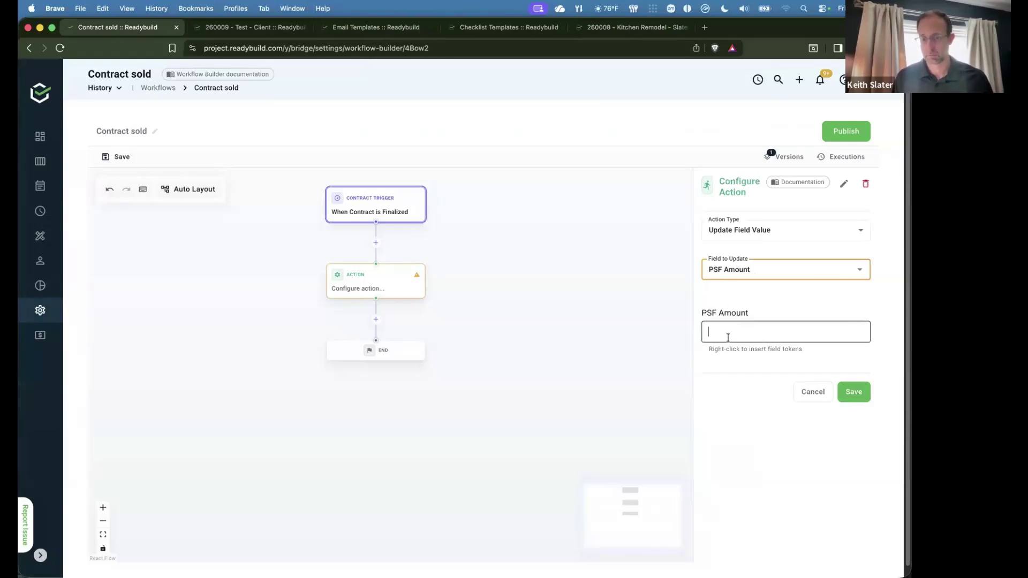
text(1500)
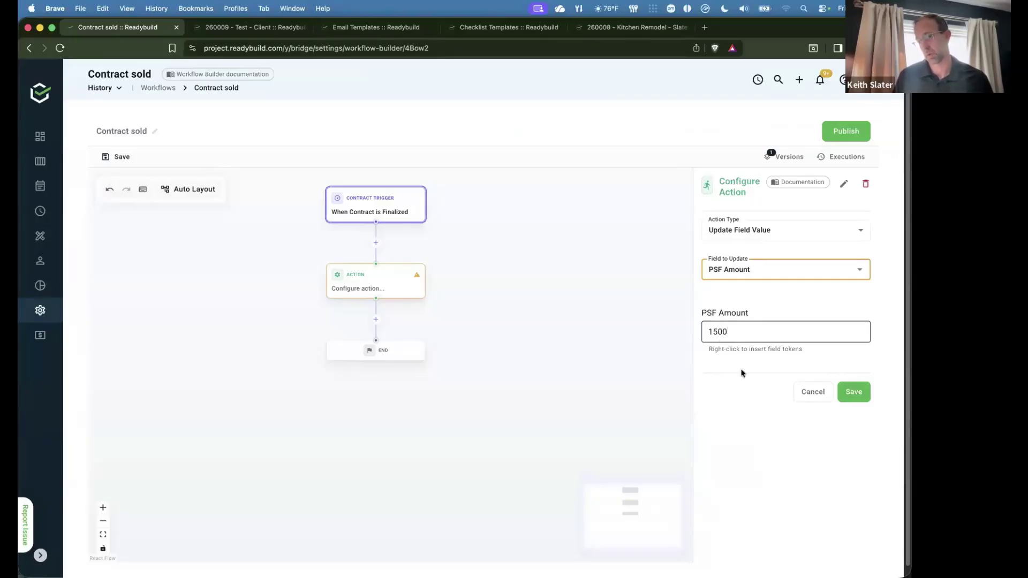
Replace the fixed 1500 with the contract's Professional Services Fee field token.
double_click(745, 333)
click(769, 331)
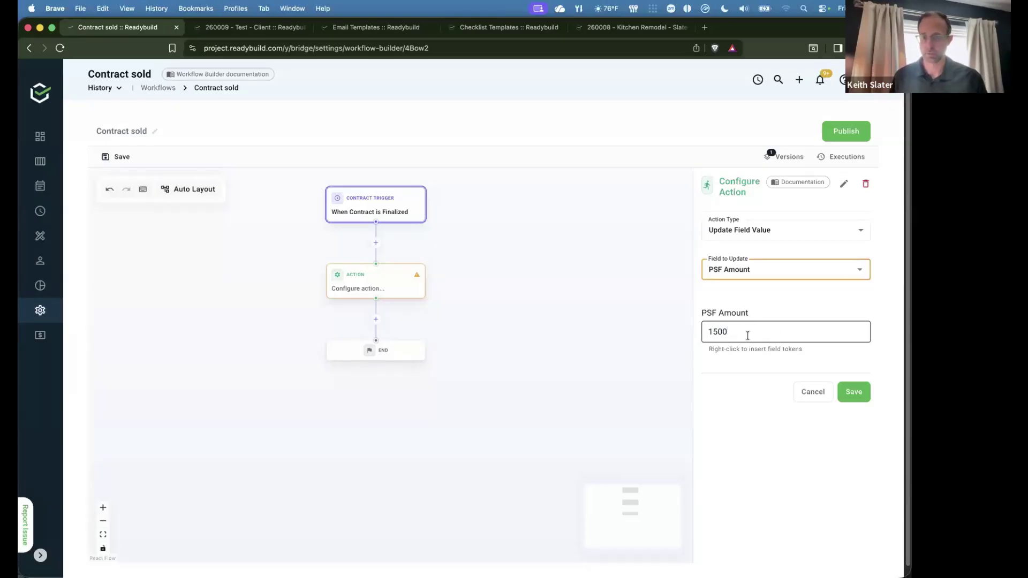
double_click(711, 332)
key(BackSpace)
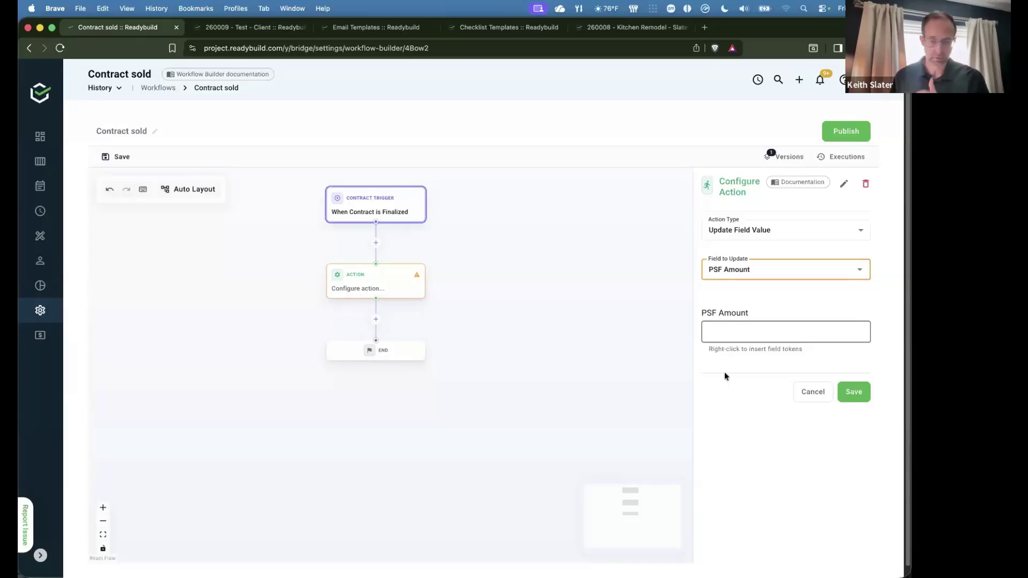
right_click(718, 331)
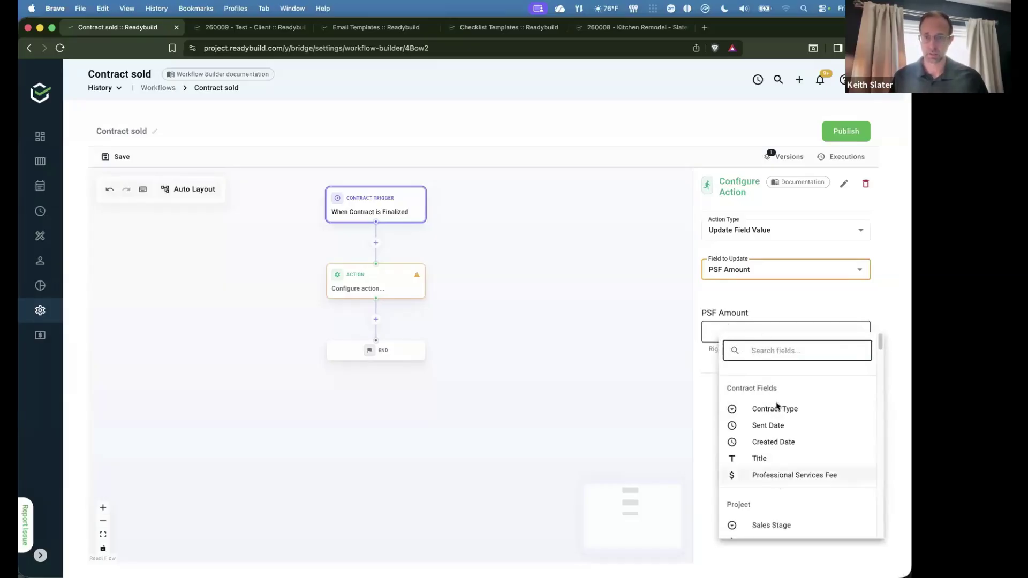
scroll(882, 399, down, 5)
scroll(881, 385, up, 5)
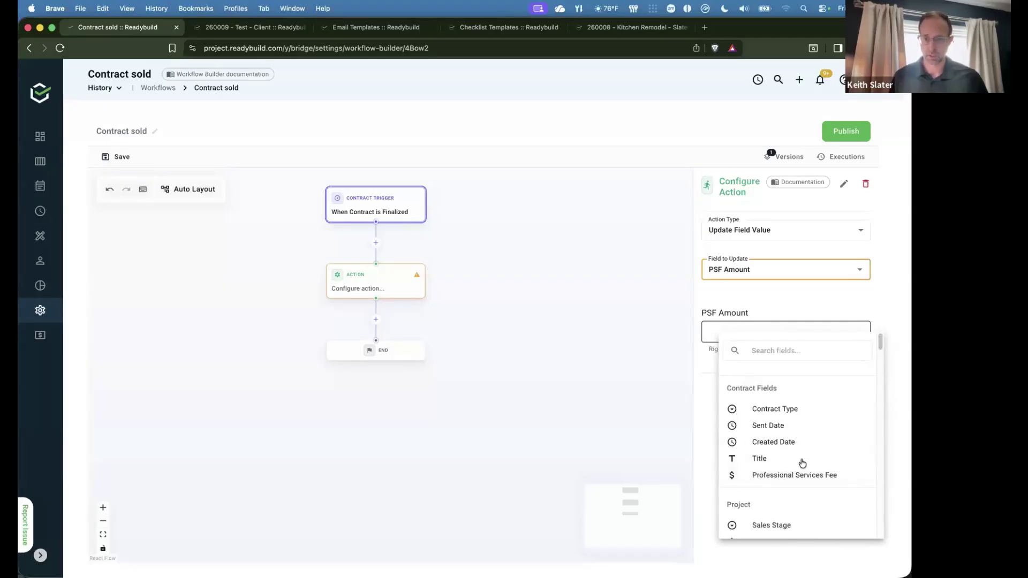
click(796, 475)
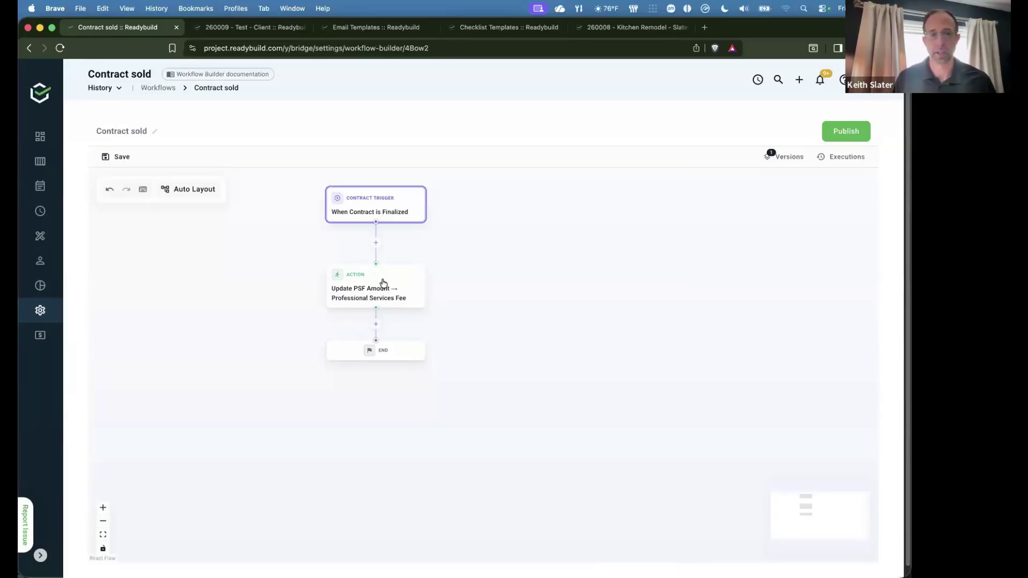
Add a 24-hour Delay step after the PSF update action.
drag(387, 277, 387, 275)
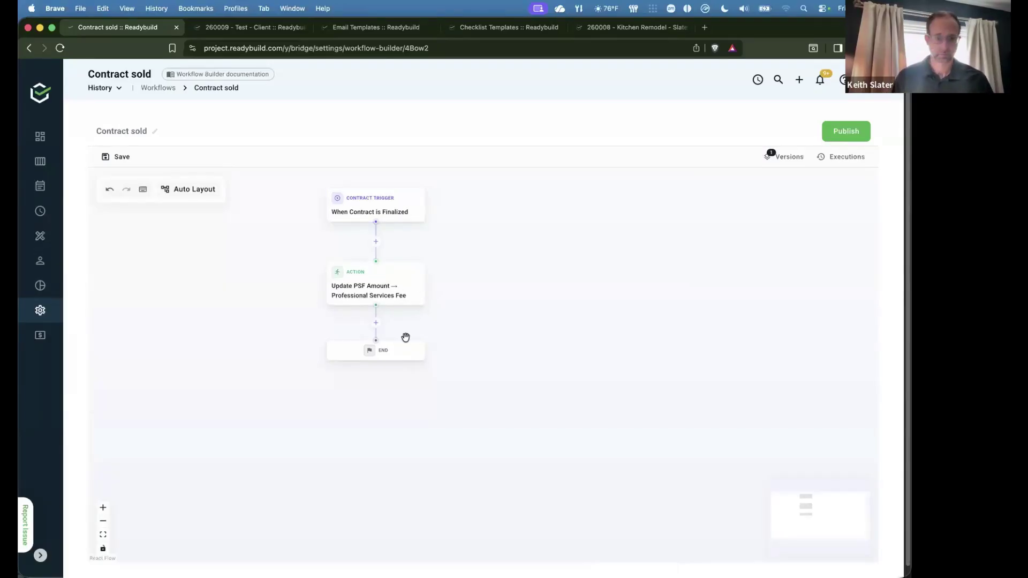
drag(407, 366, 405, 412)
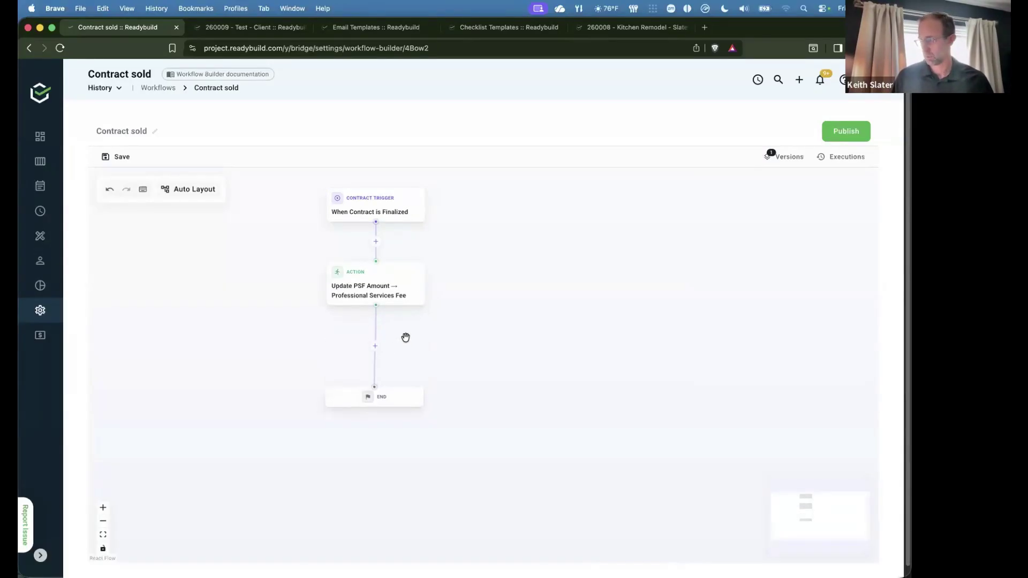
click(376, 347)
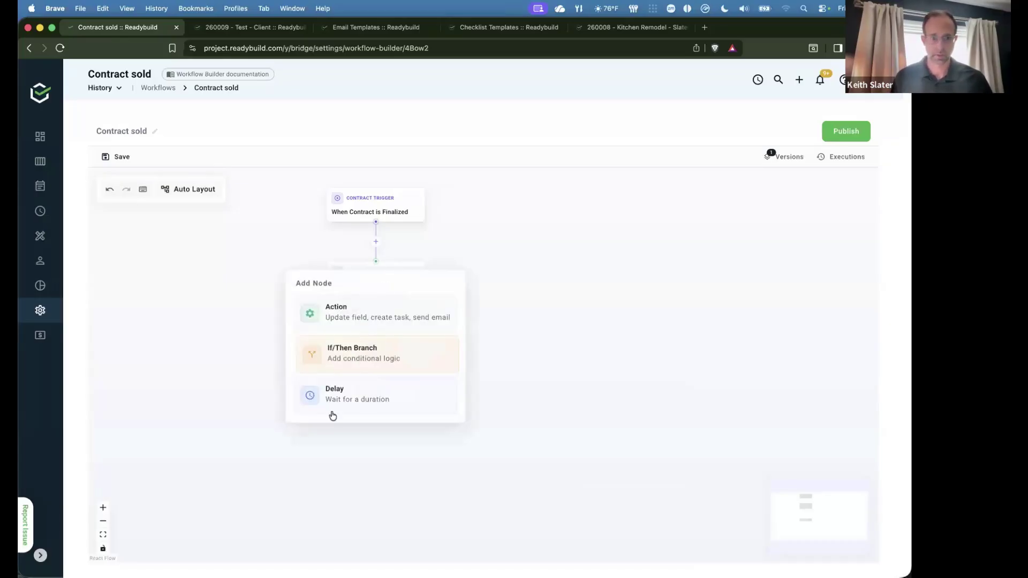
click(371, 404)
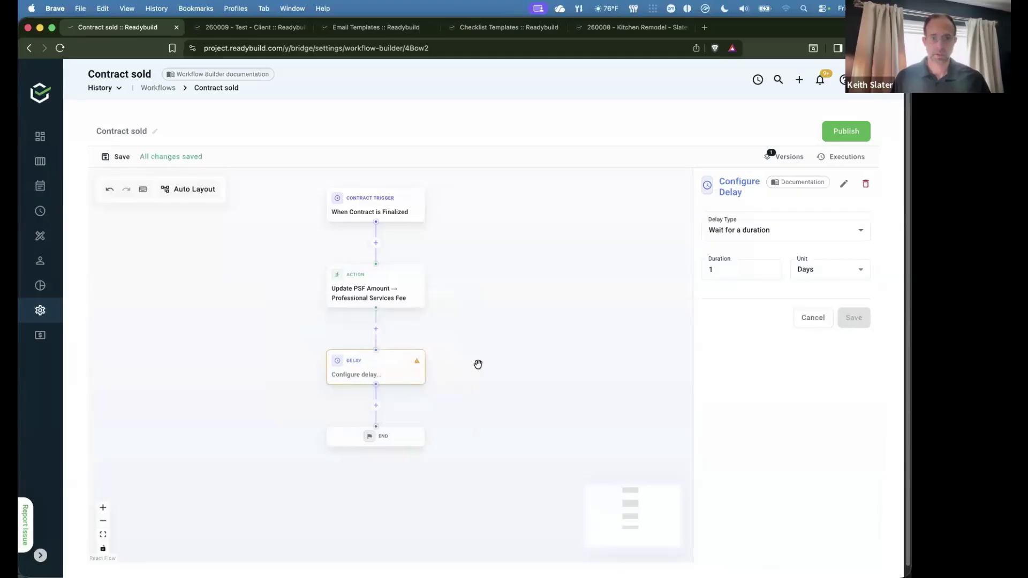
click(806, 270)
click(809, 309)
double_click(712, 269)
text(24)
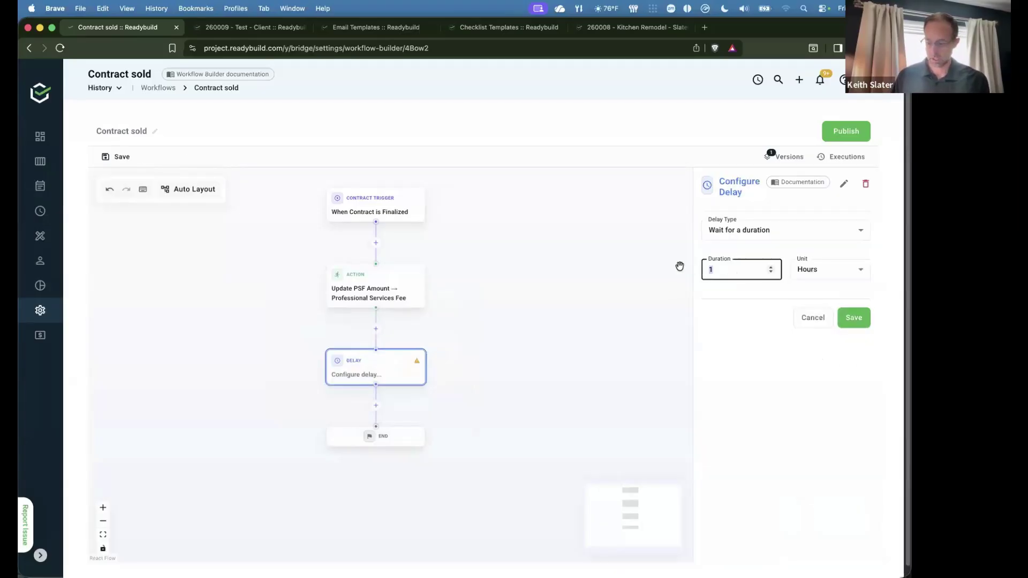
click(861, 320)
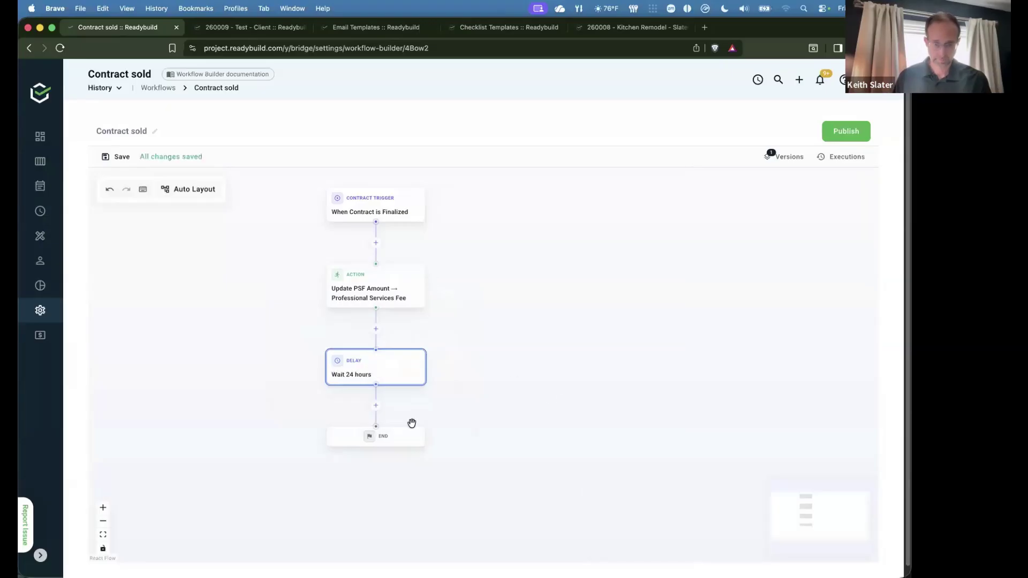
Add a Send Email (External) action using the Contract Signed - Next Steps template.
click(377, 404)
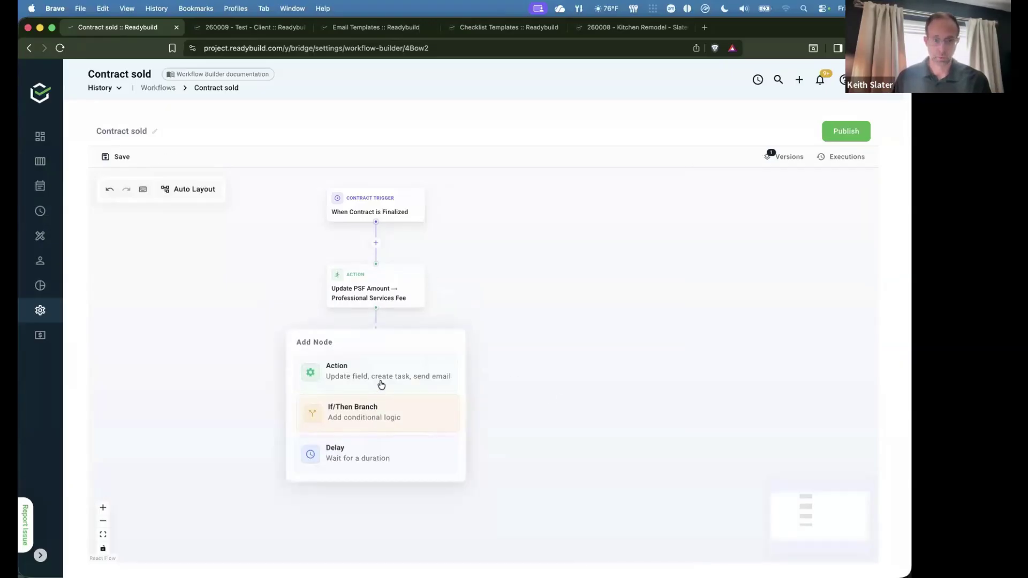
click(380, 382)
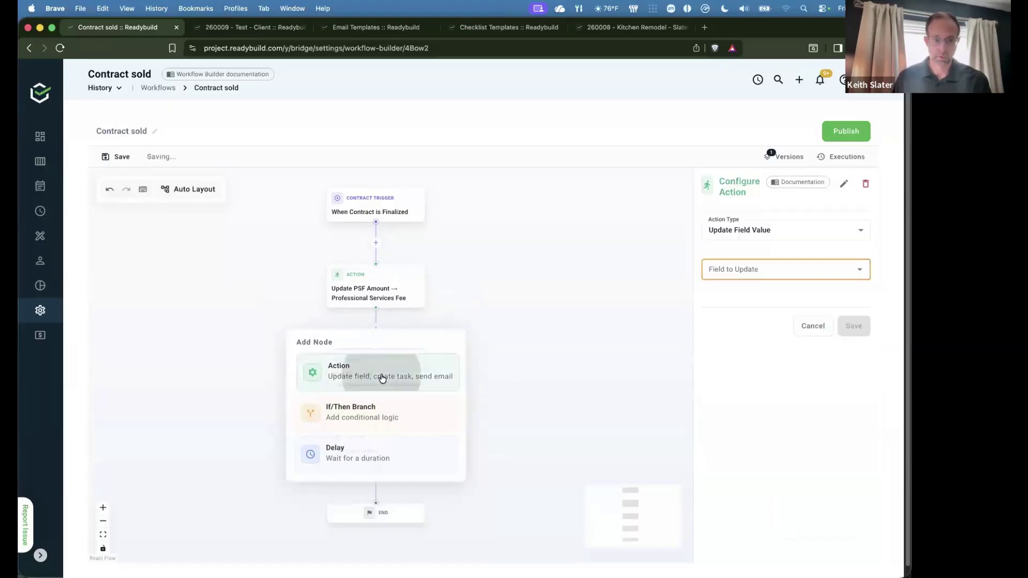
click(748, 231)
click(746, 304)
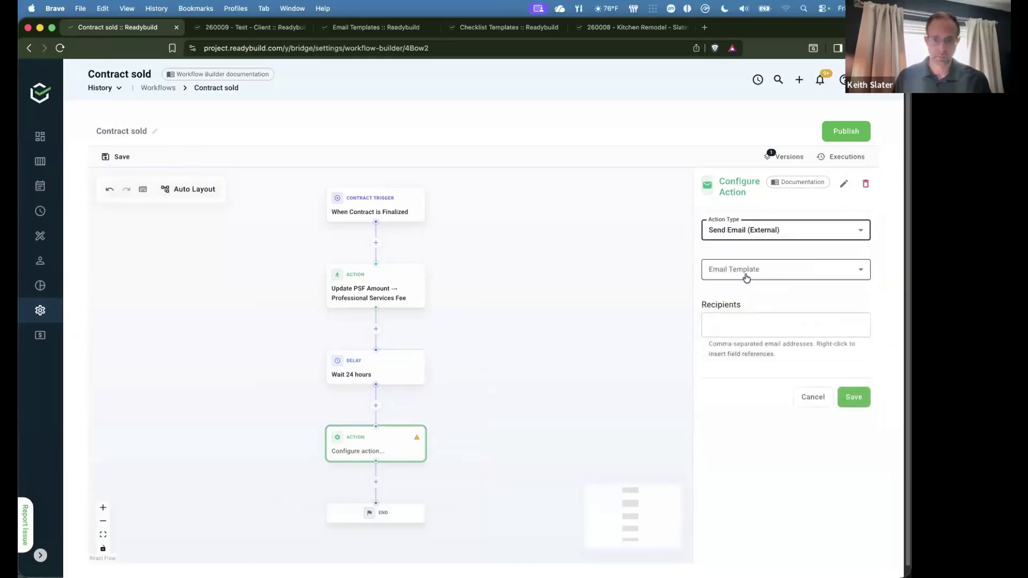
click(744, 271)
click(729, 218)
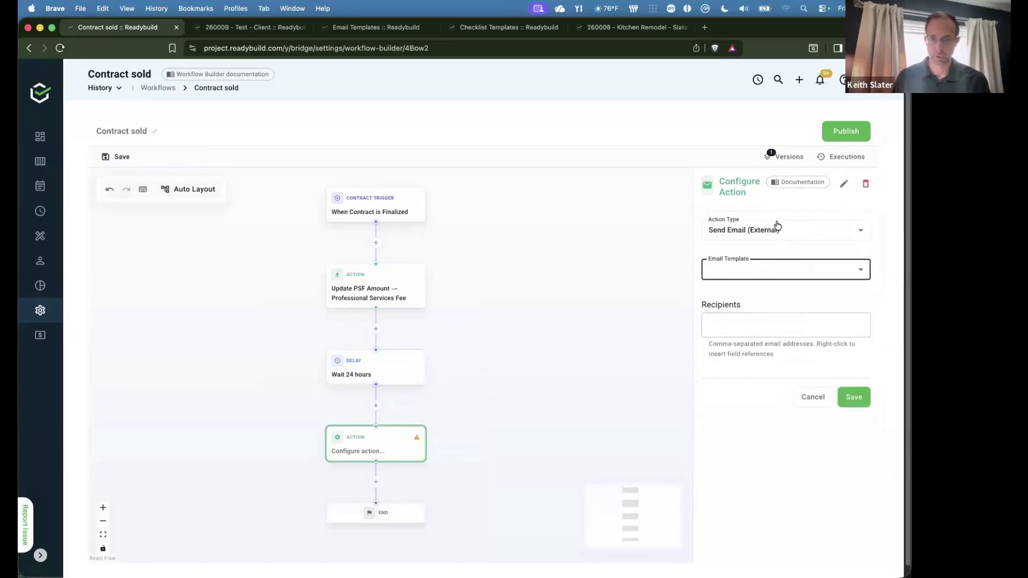
click(760, 275)
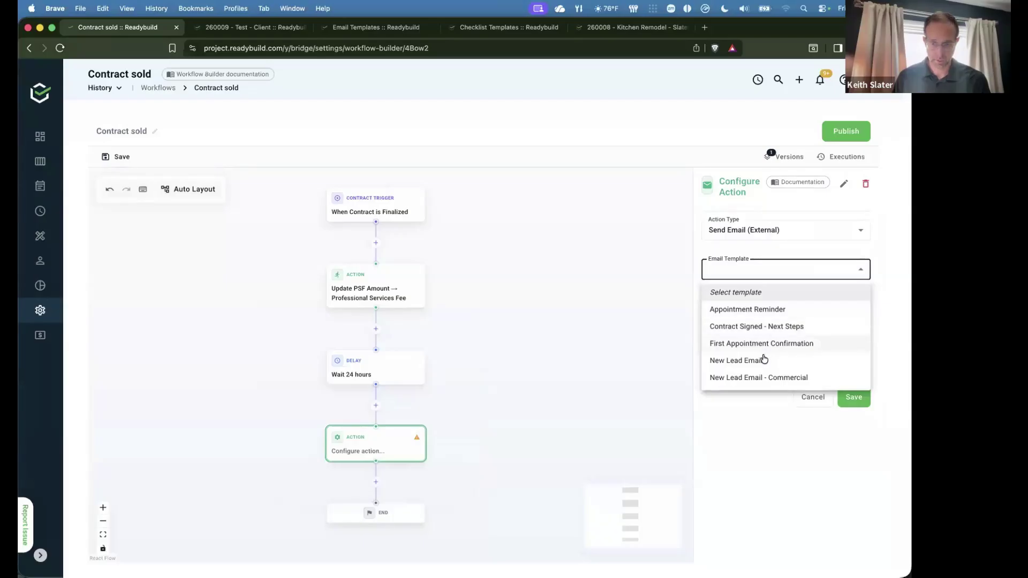
click(781, 329)
Address the email to the Primary Email and Secondary Email fields and save the step.
right_click(734, 323)
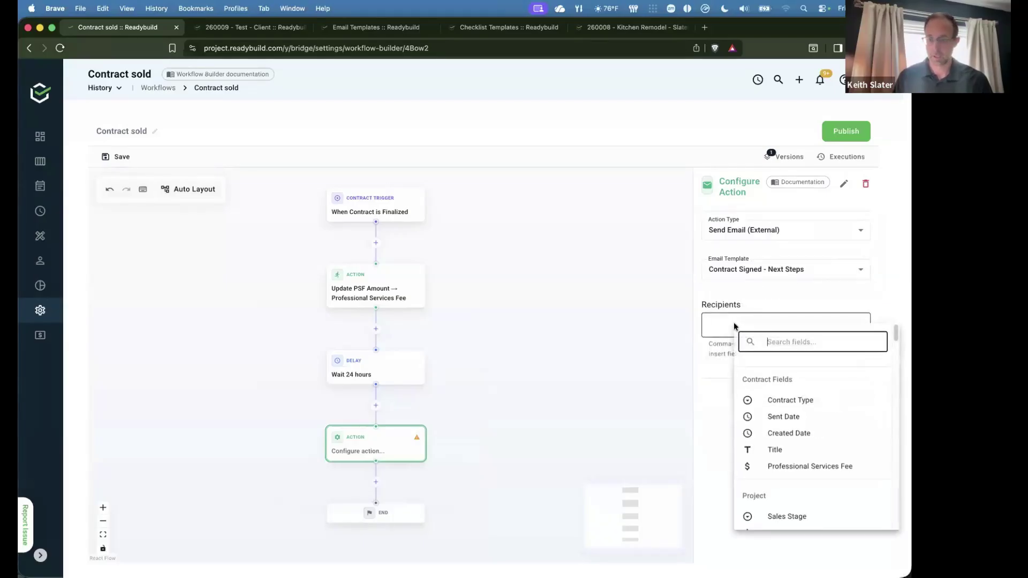
text(email)
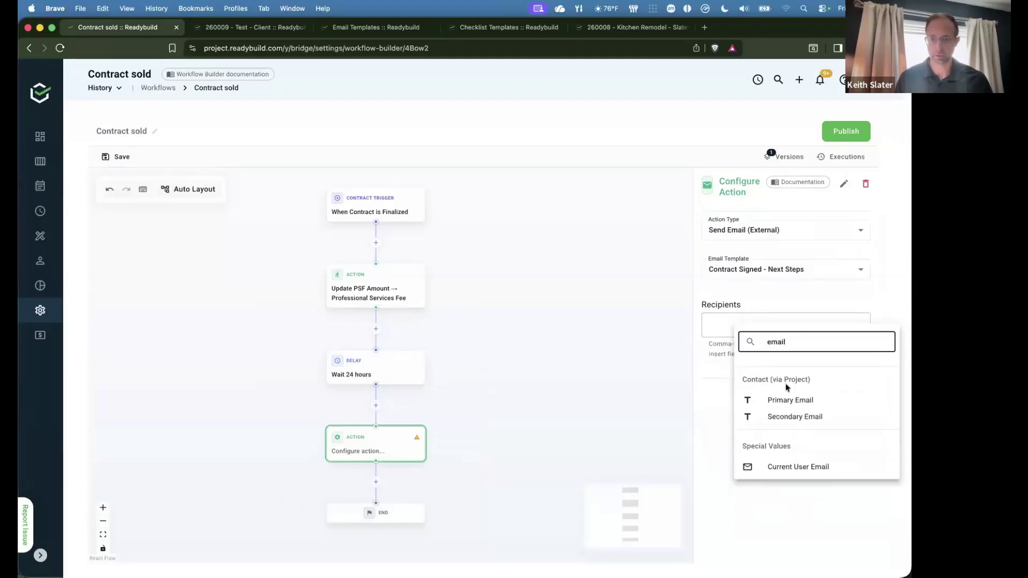
click(791, 400)
right_click(809, 332)
text(email)
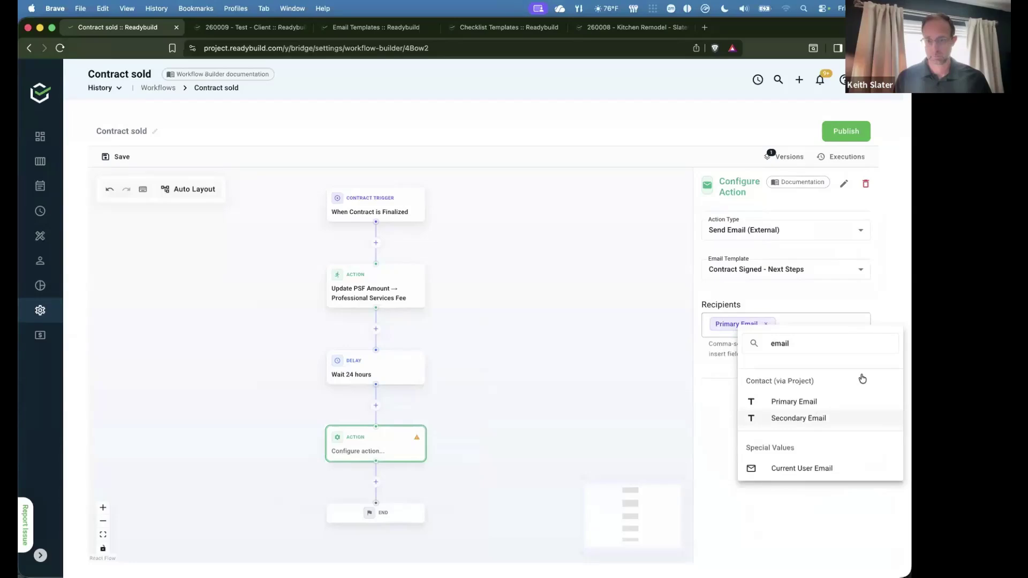
key(Return)
click(850, 395)
click(484, 427)
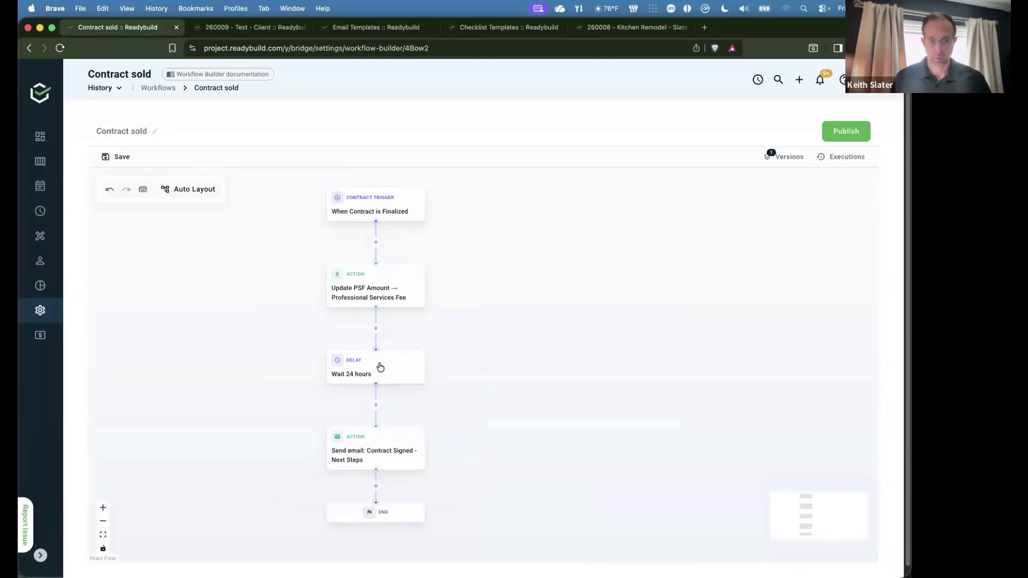
Review the email step, then save the workflow as a new version.
click(407, 458)
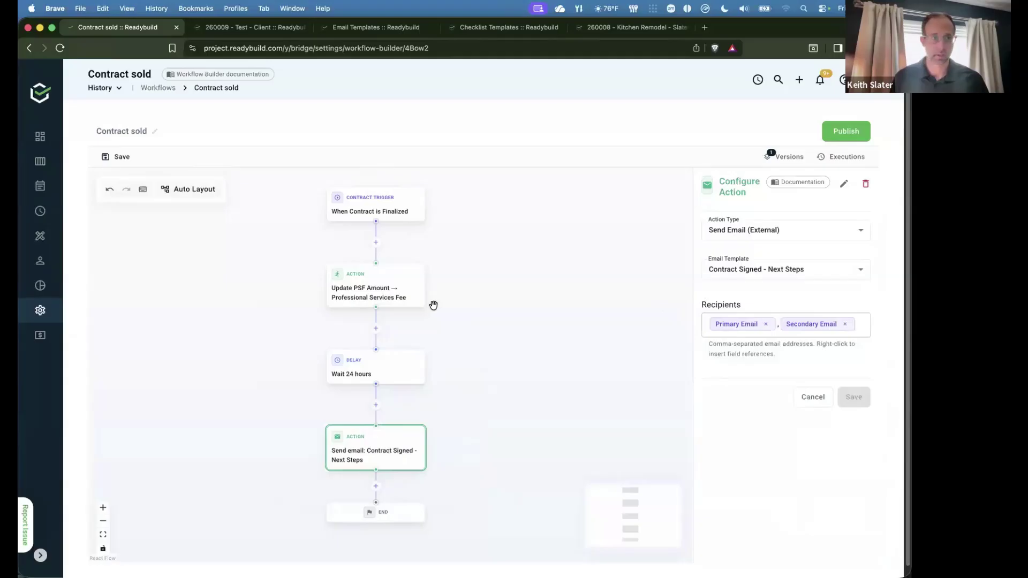
click(806, 397)
click(118, 155)
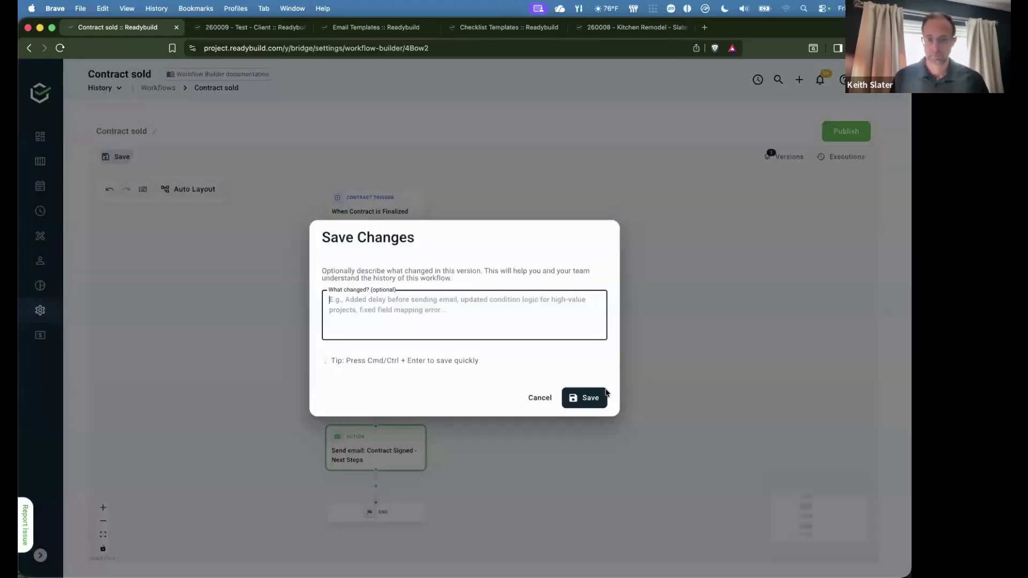
click(585, 397)
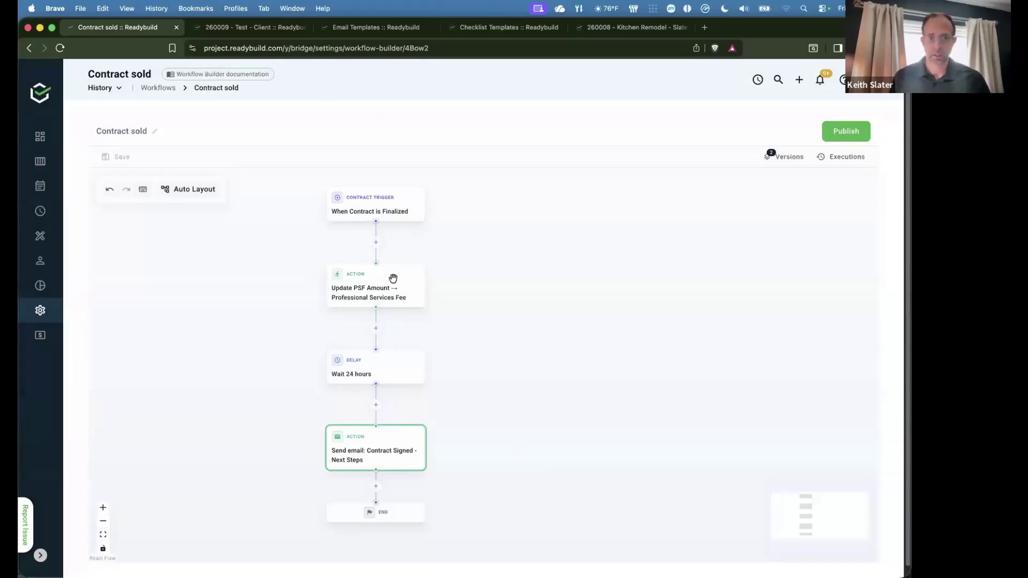
click(503, 27)
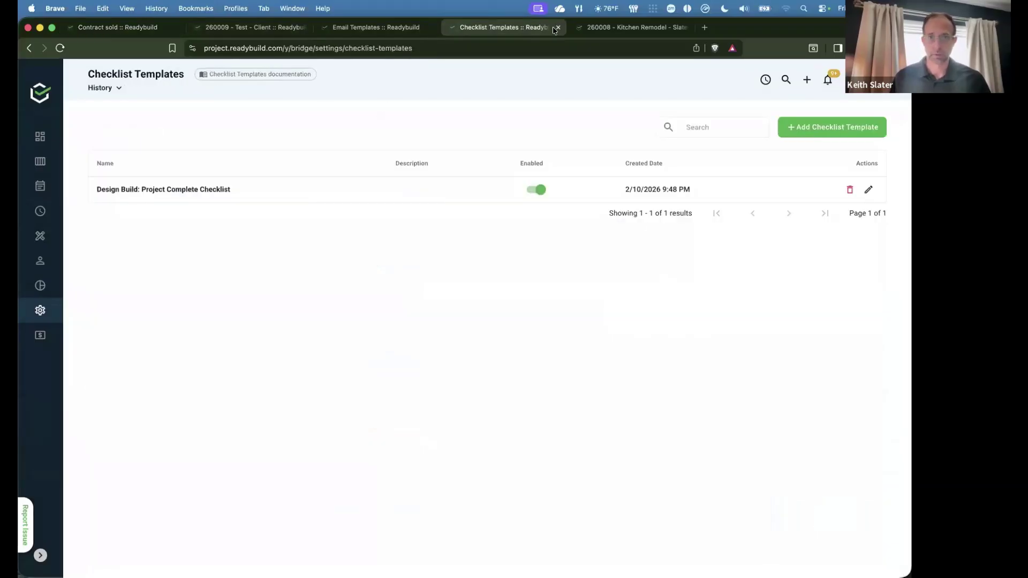
Mark the 260008 Kitchen Remodel Project Proposal contract as complete.
click(624, 28)
click(404, 168)
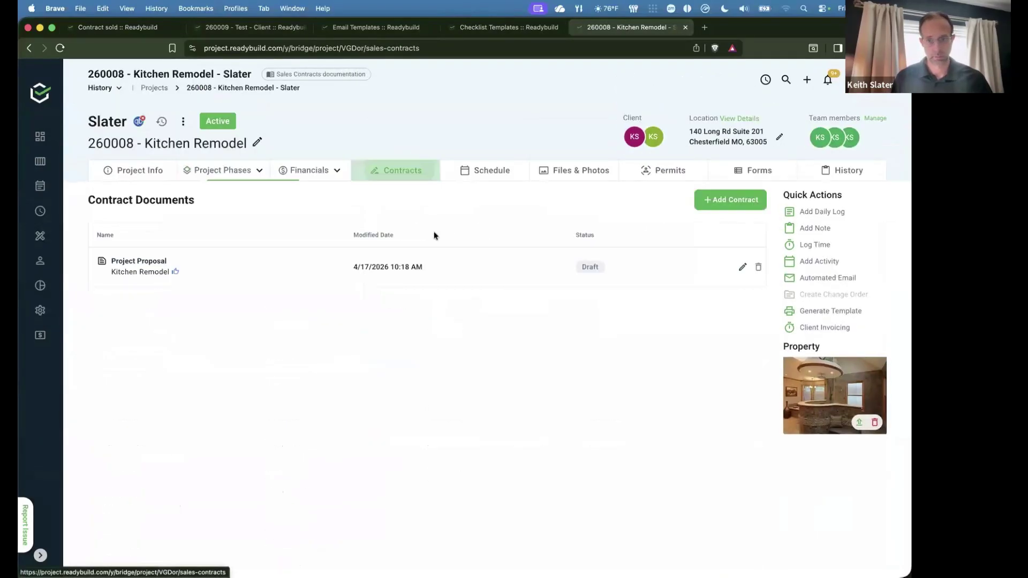
click(153, 170)
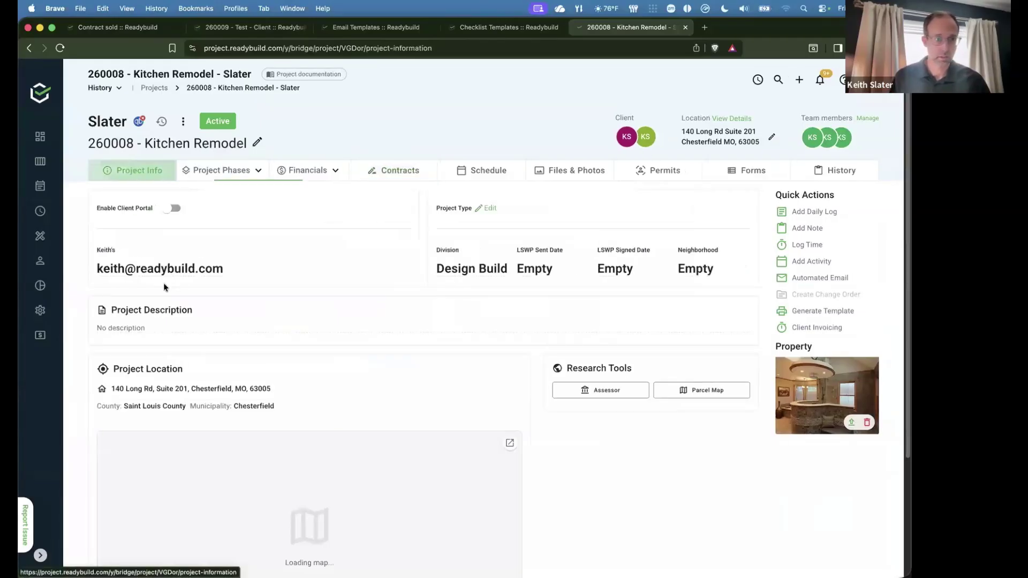
click(409, 170)
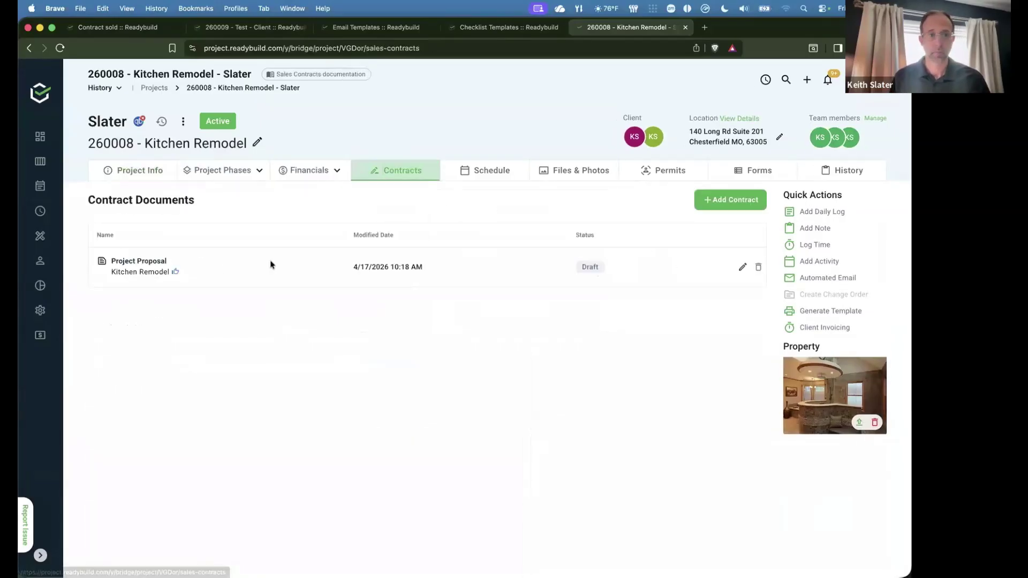
click(138, 262)
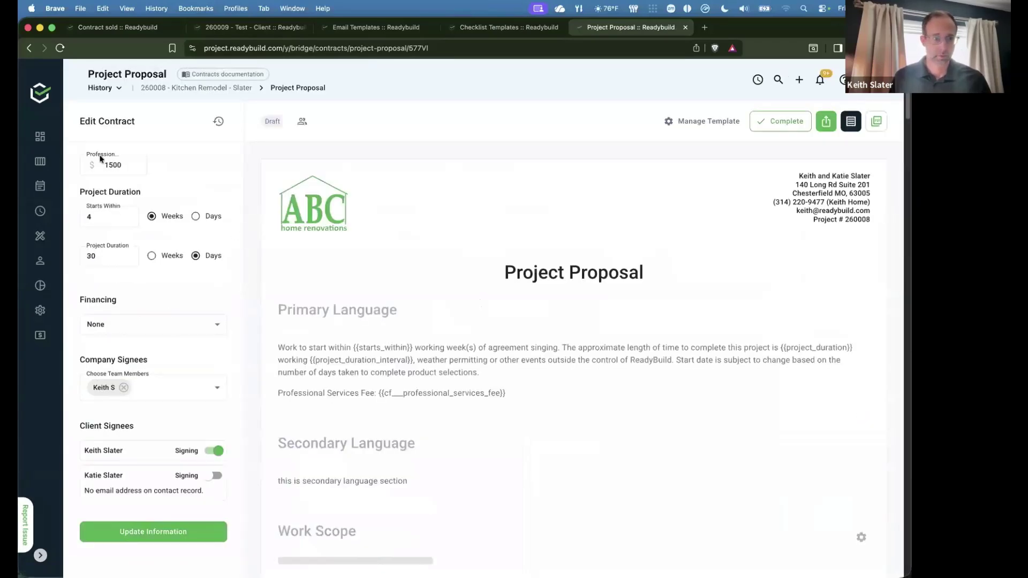
click(782, 122)
click(534, 381)
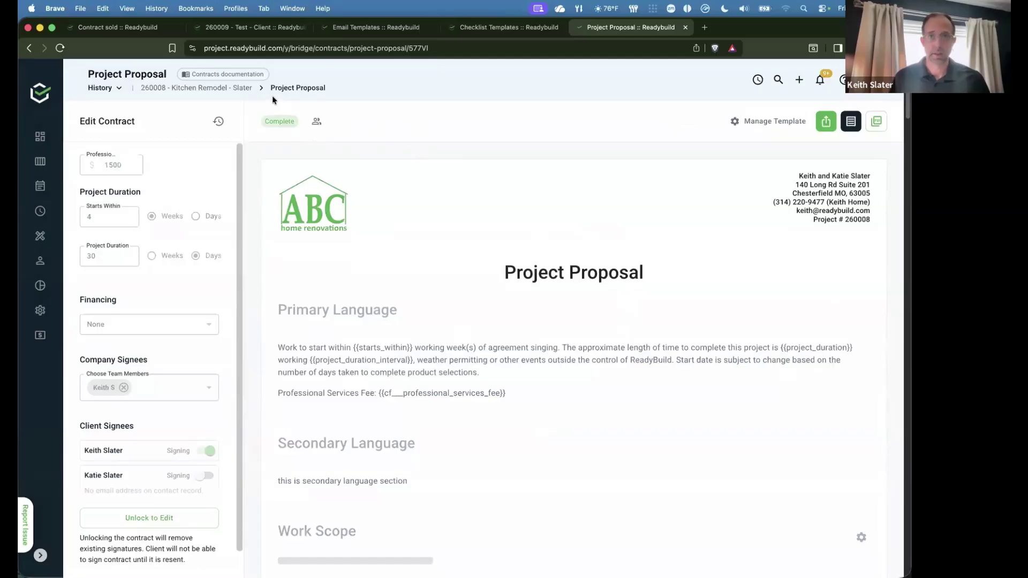
Open the project's Sales phase and reload it to refresh the field values.
click(232, 87)
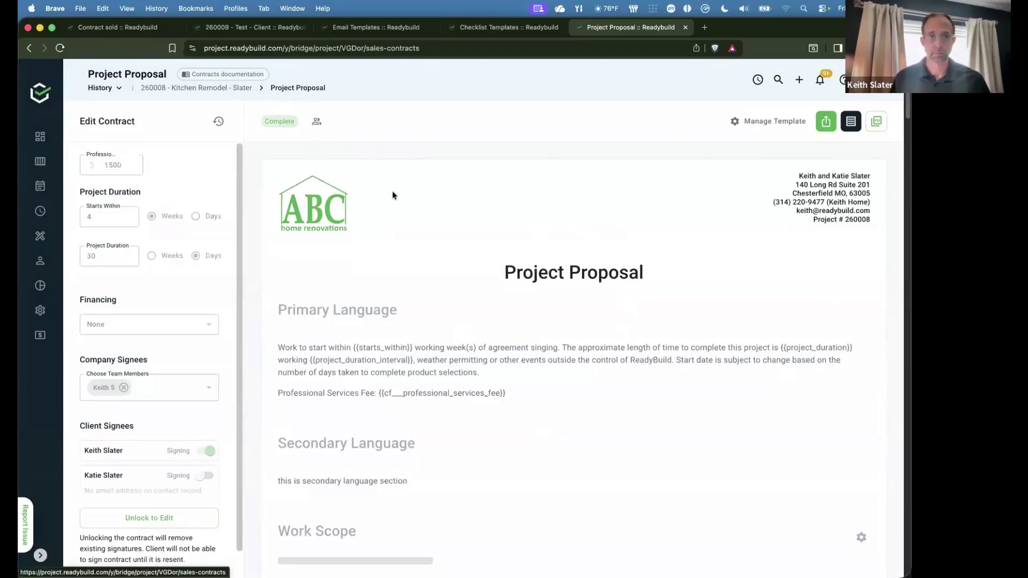
click(242, 171)
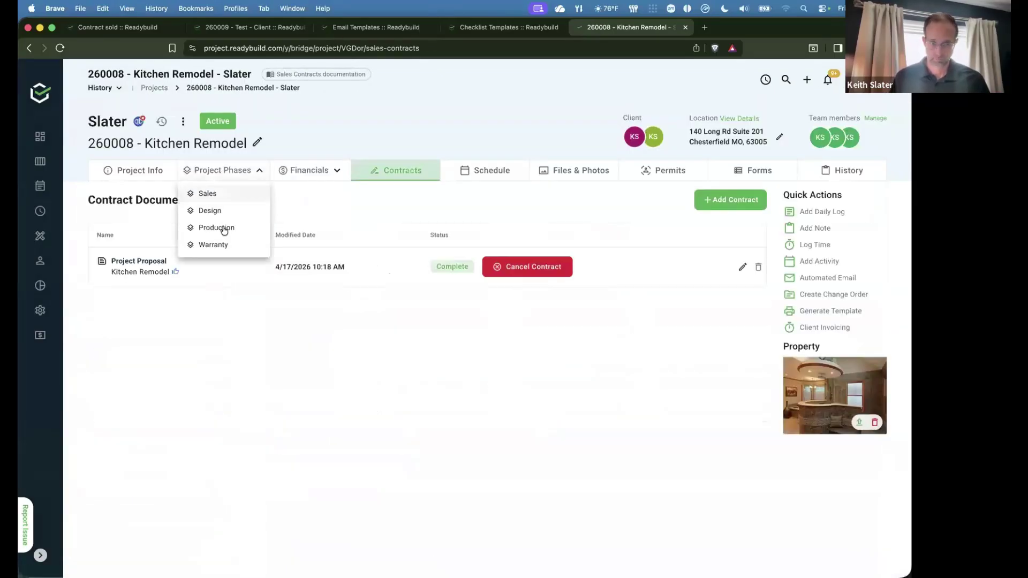
click(226, 195)
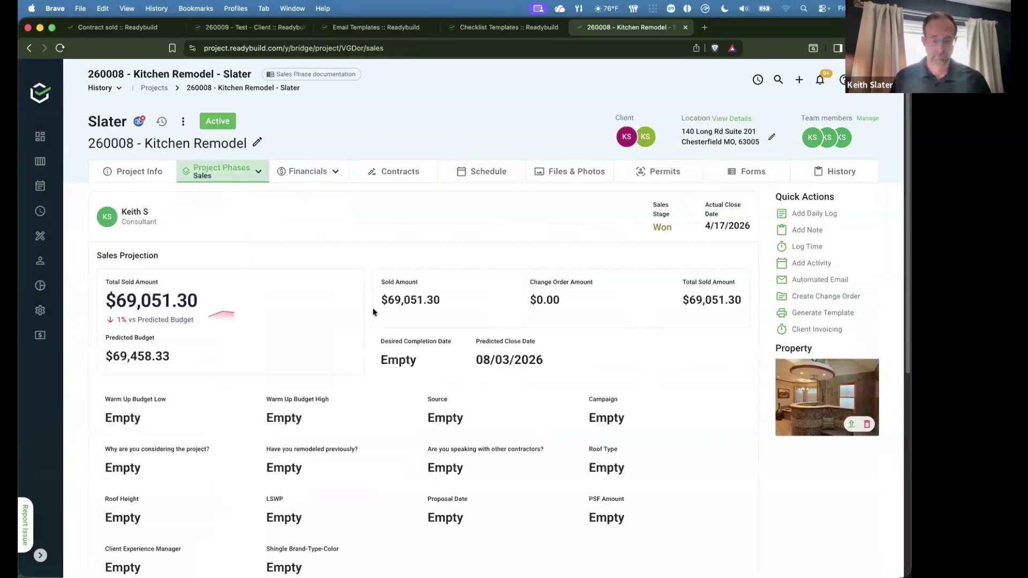
key(super+r)
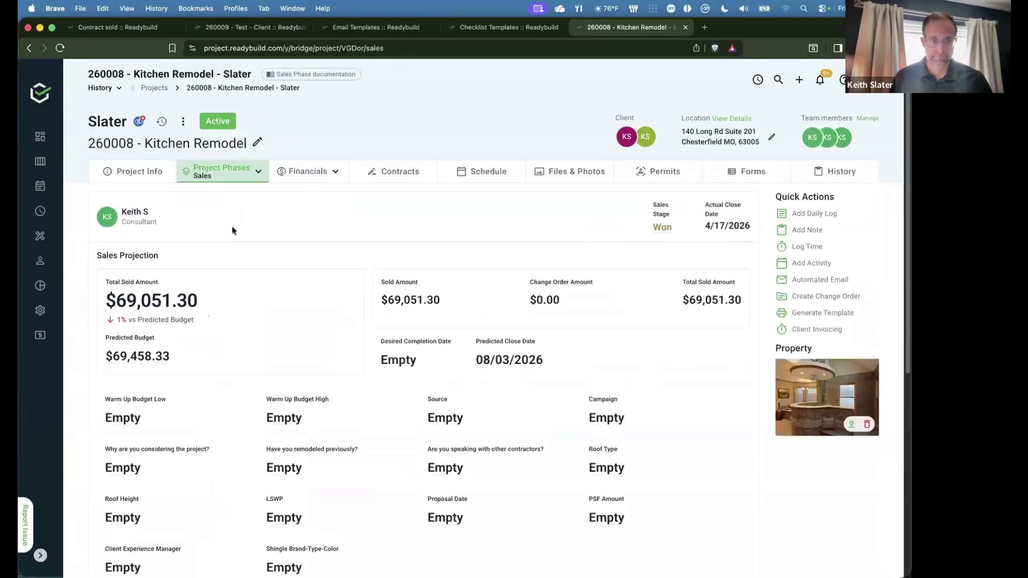
key(super+r)
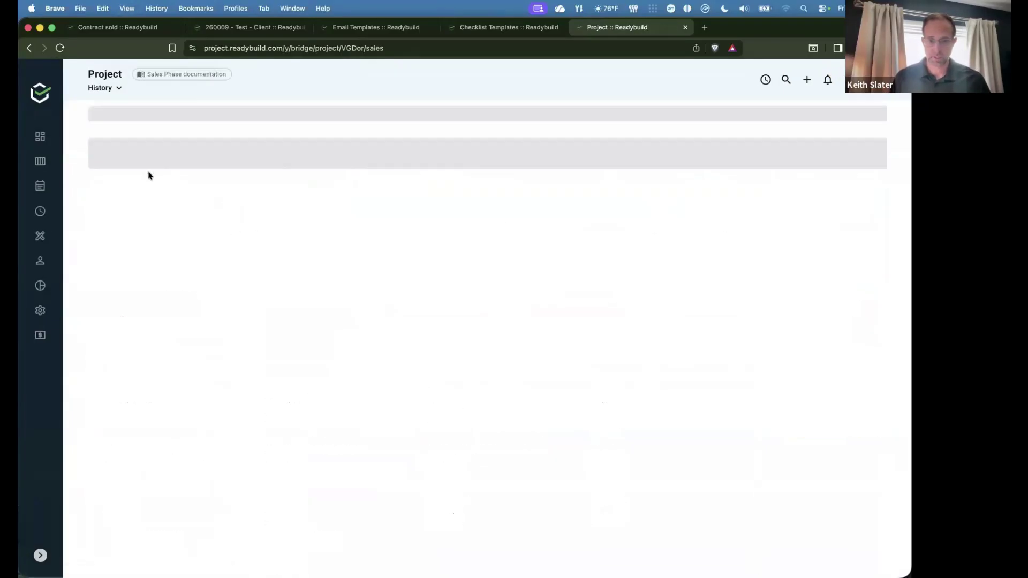
key(super+r)
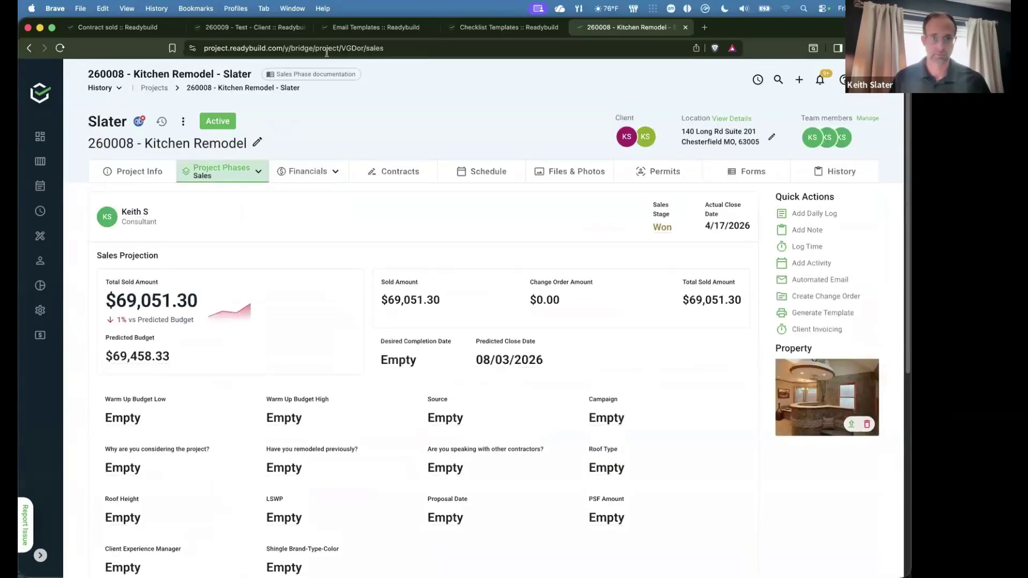
Cycle through the open browser tabs back to the Contract sold workflow.
click(542, 29)
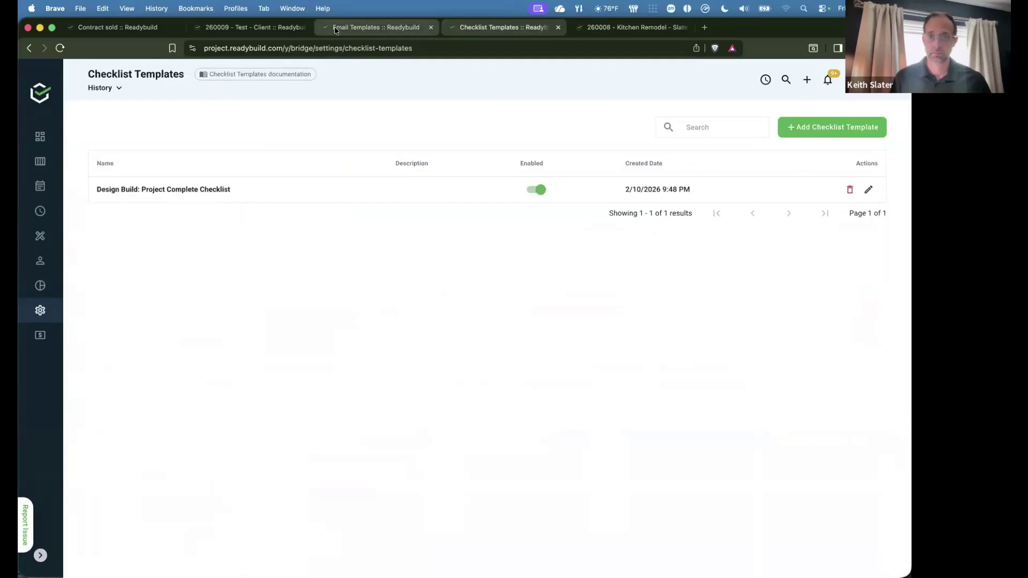
click(375, 28)
click(214, 32)
click(151, 31)
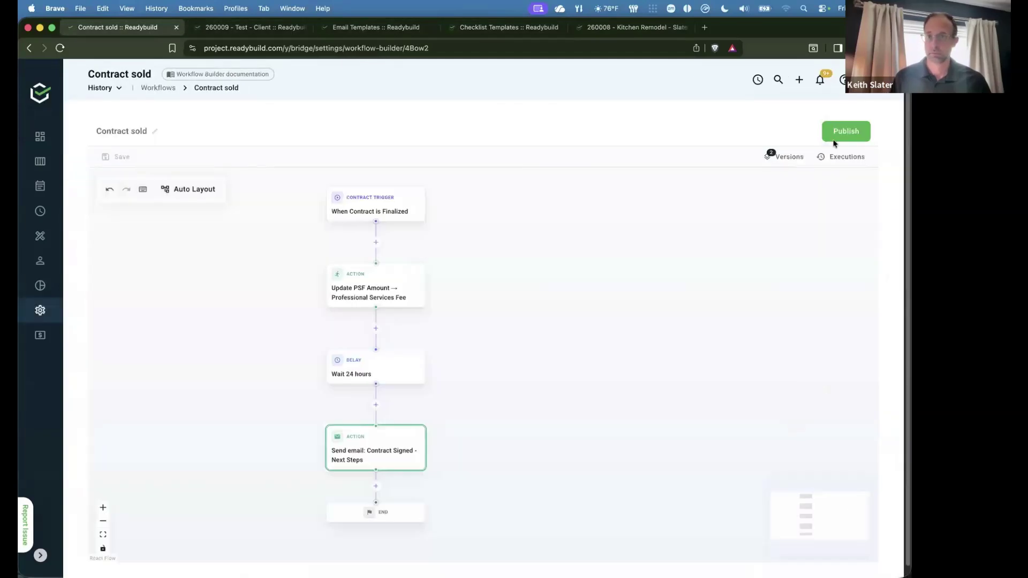
Verify Contract sold has no executions, review its Contract Finalized trigger and Update PSF Amount action, and publish it.
click(840, 159)
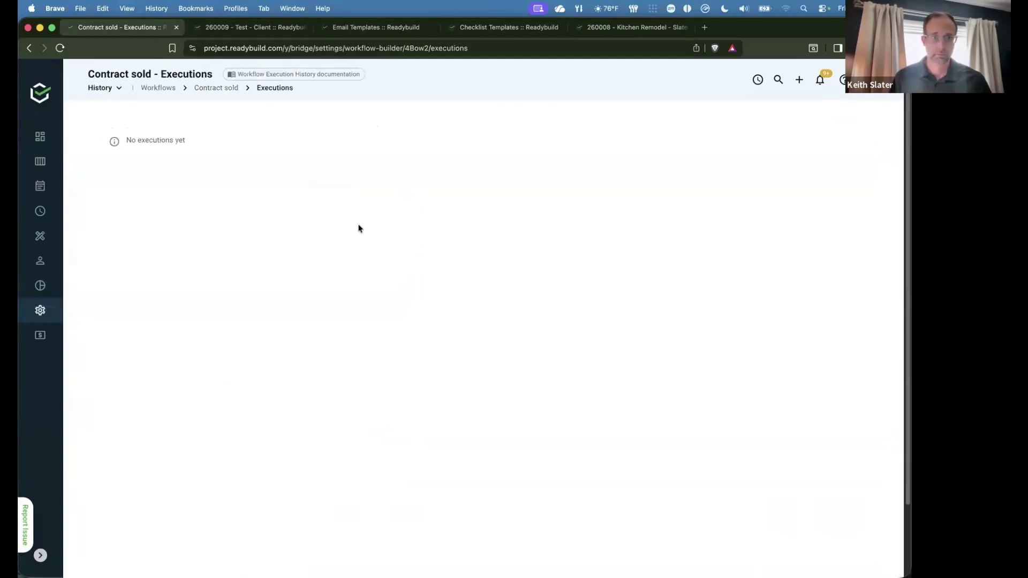
key(super+[)
click(497, 244)
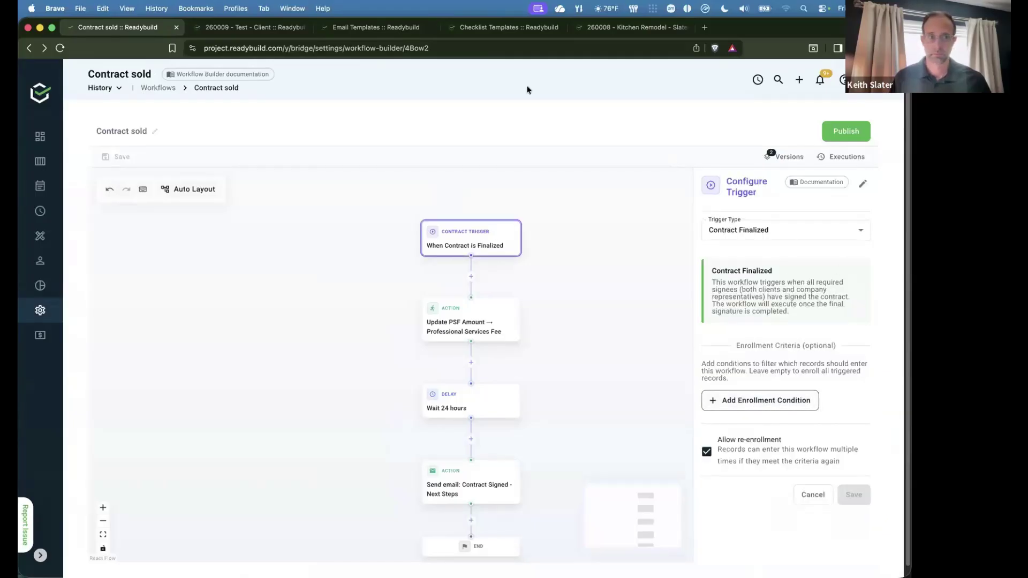
click(482, 325)
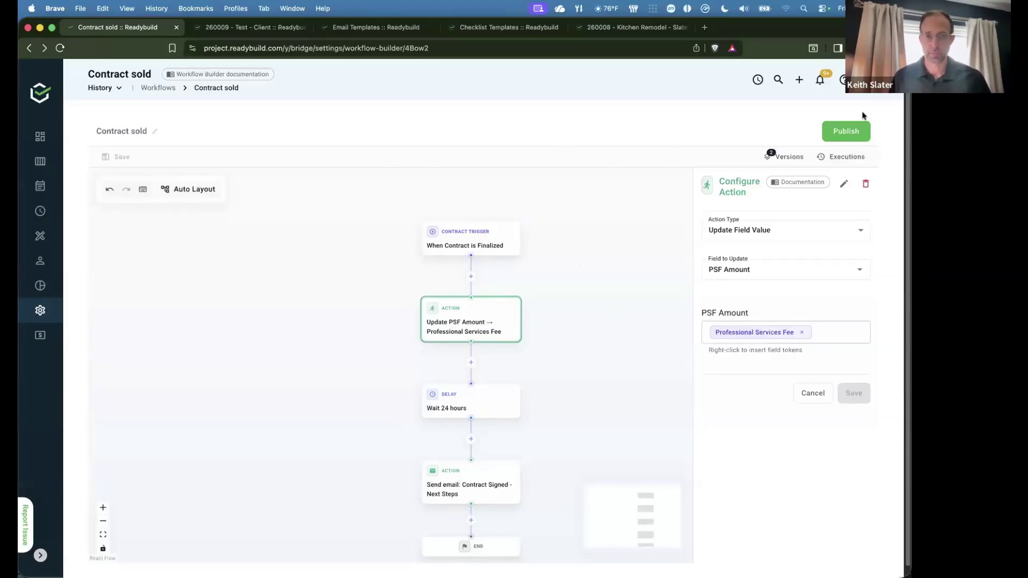
click(850, 134)
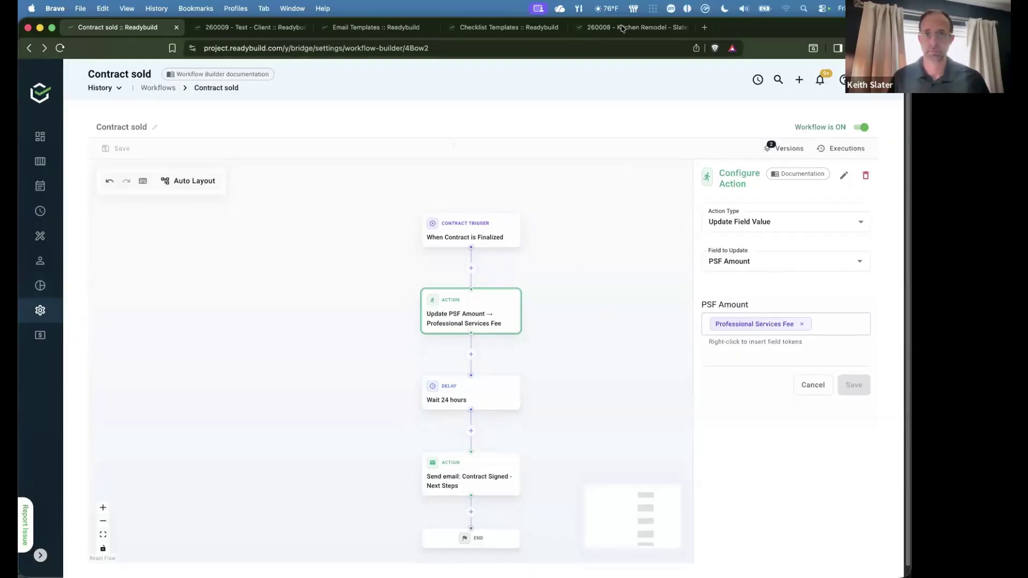
click(622, 28)
Unlock the Kitchen Remodel Project Proposal contract and mark it complete again.
click(401, 171)
click(161, 262)
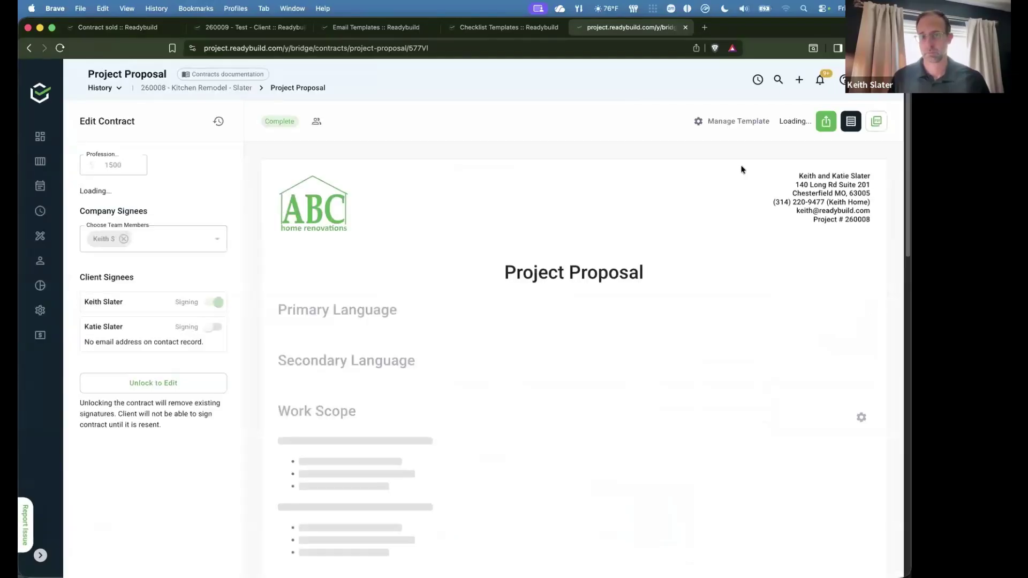
click(152, 515)
click(781, 123)
click(515, 381)
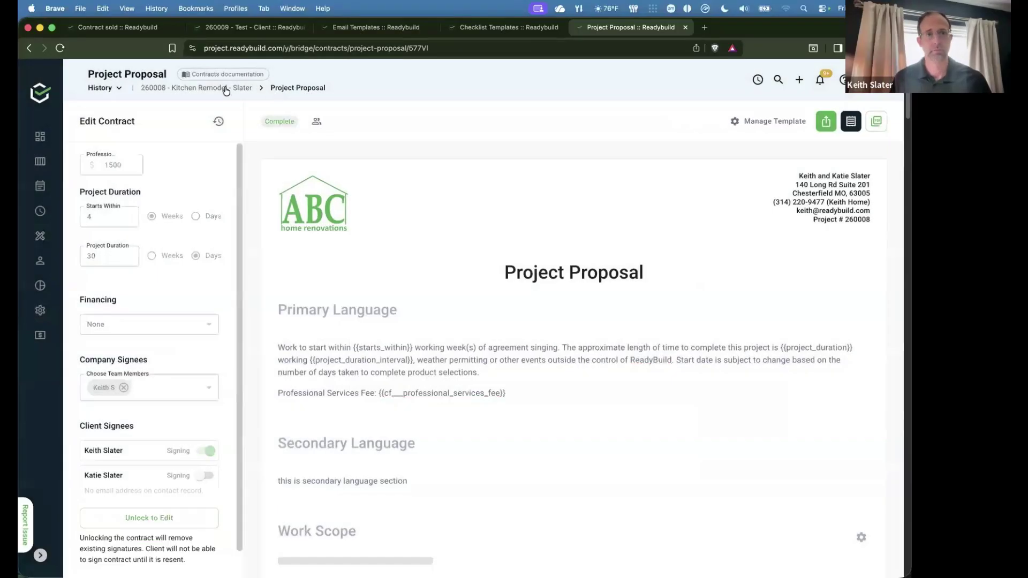
Confirm the Sales phase PSF Amount reads 1500, then go to the Sales board.
click(226, 89)
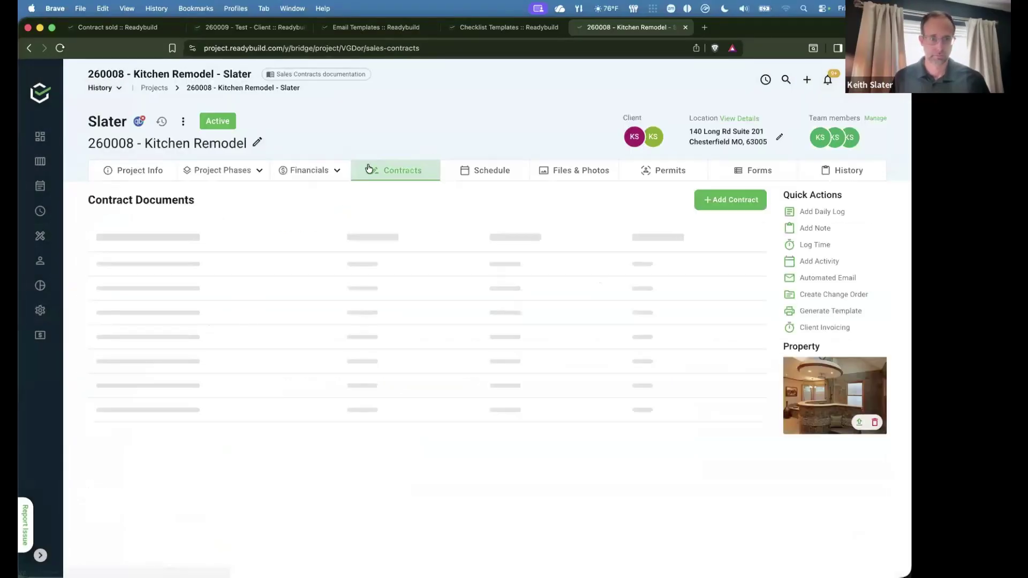
click(223, 171)
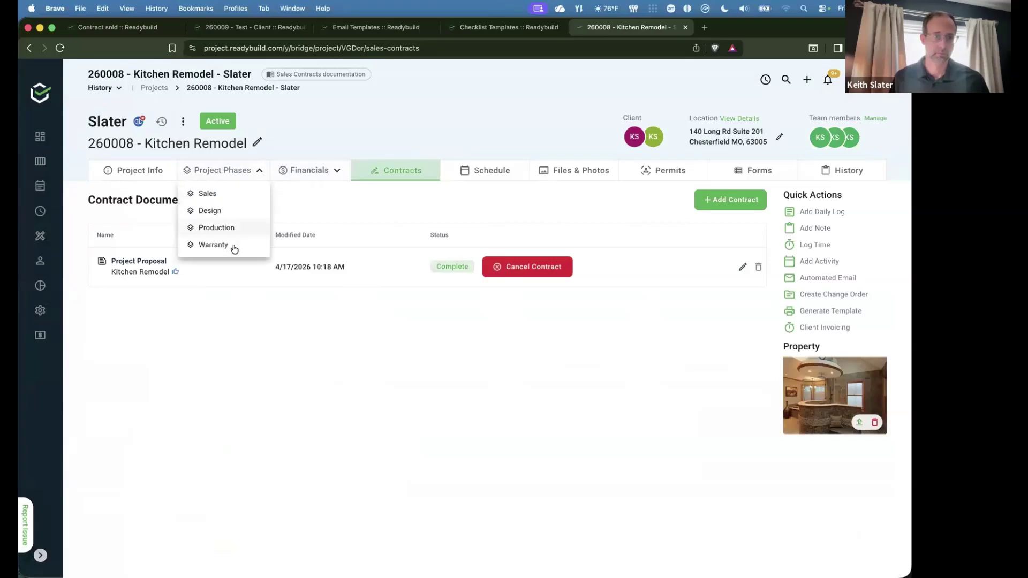
click(233, 231)
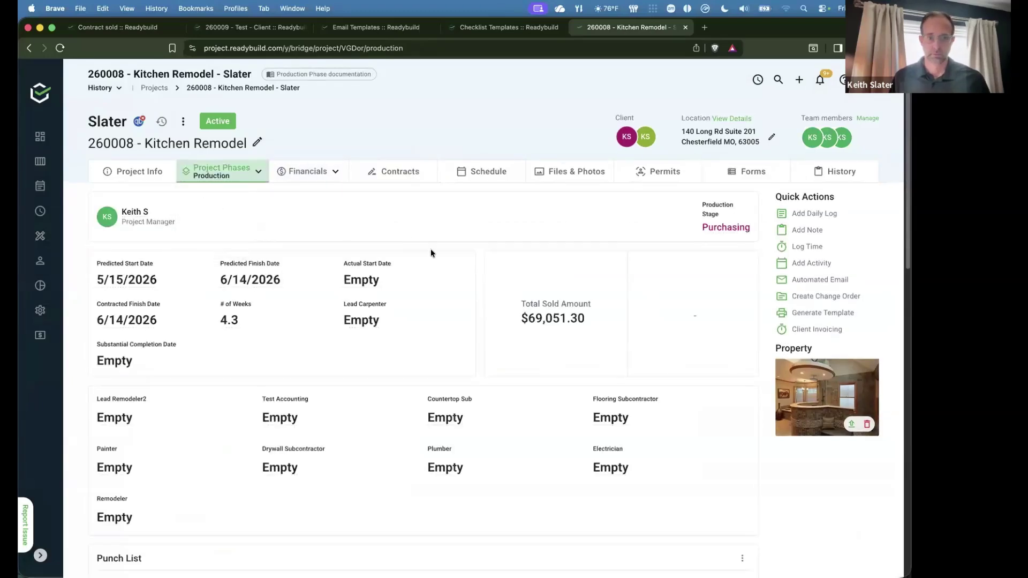
click(225, 172)
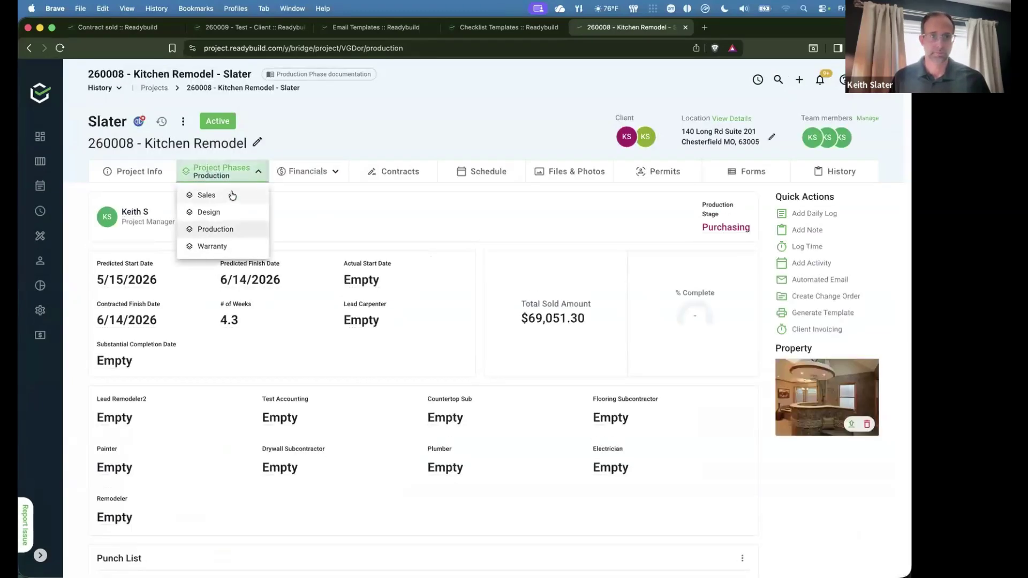
click(232, 195)
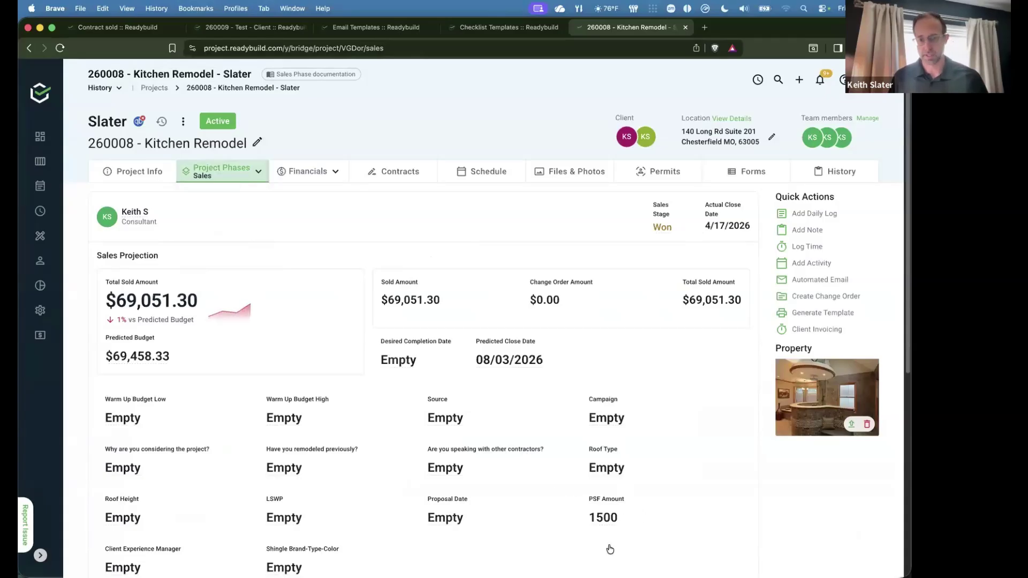
scroll(611, 472, down, 4)
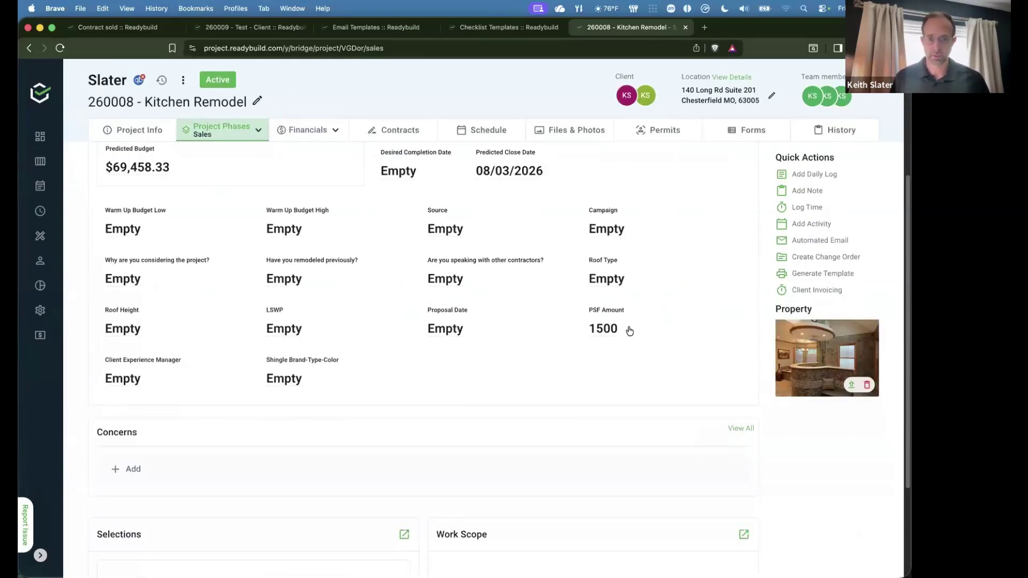
click(40, 161)
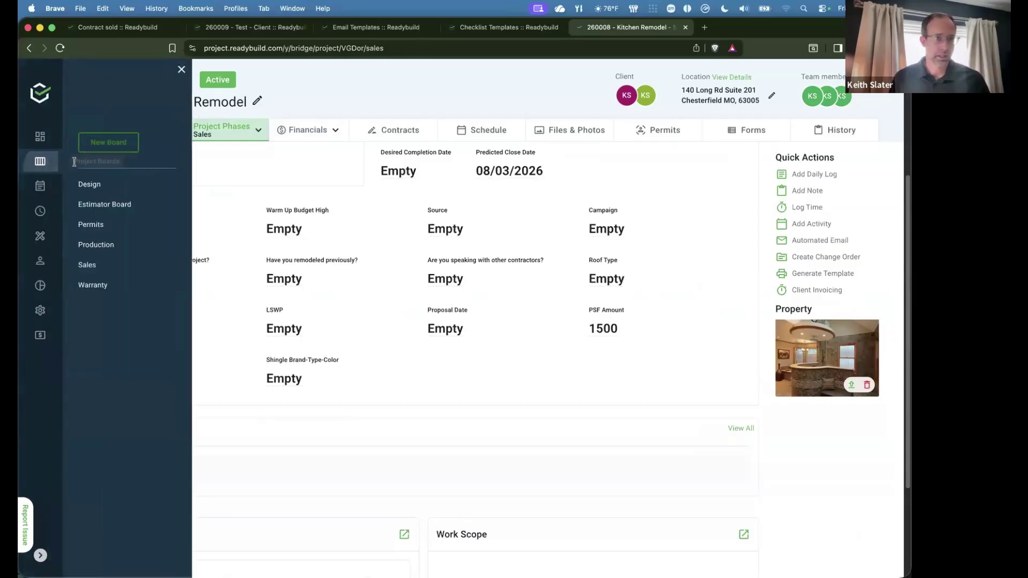
click(96, 264)
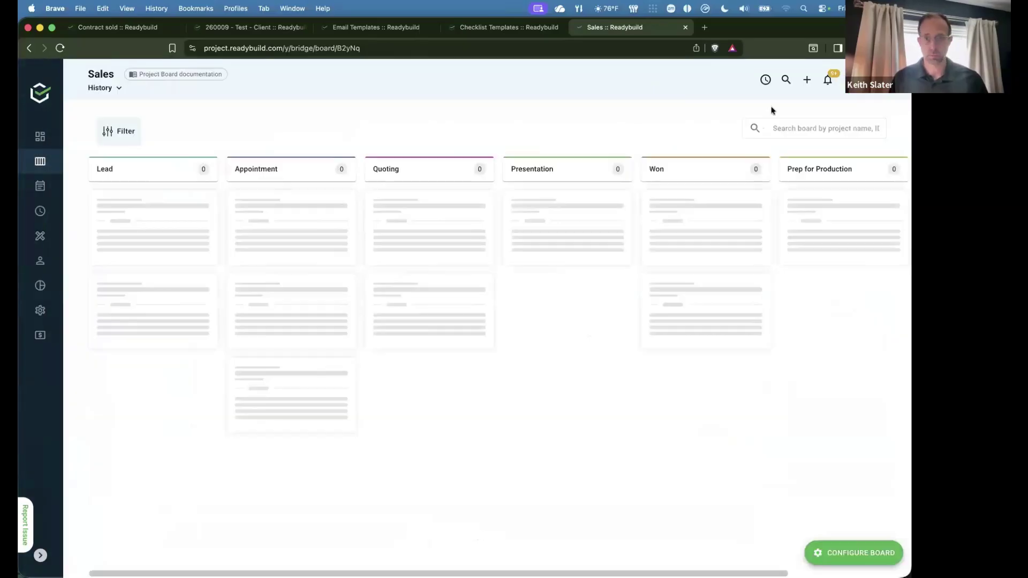
Filter the Sales board by the client's surname and check Outlook for the new email.
click(793, 127)
text(slater)
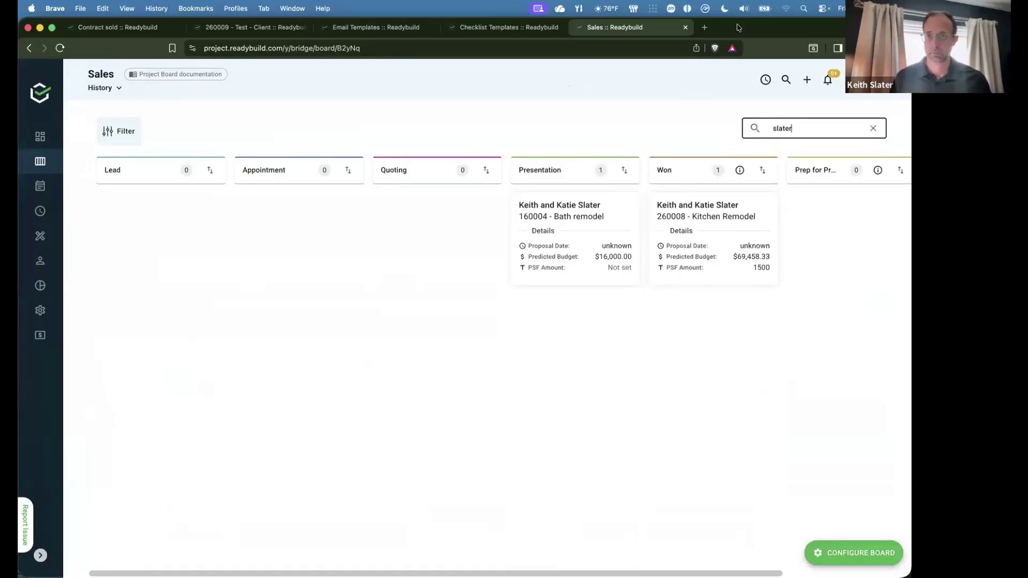
key(super+grave)
key(super+grave)
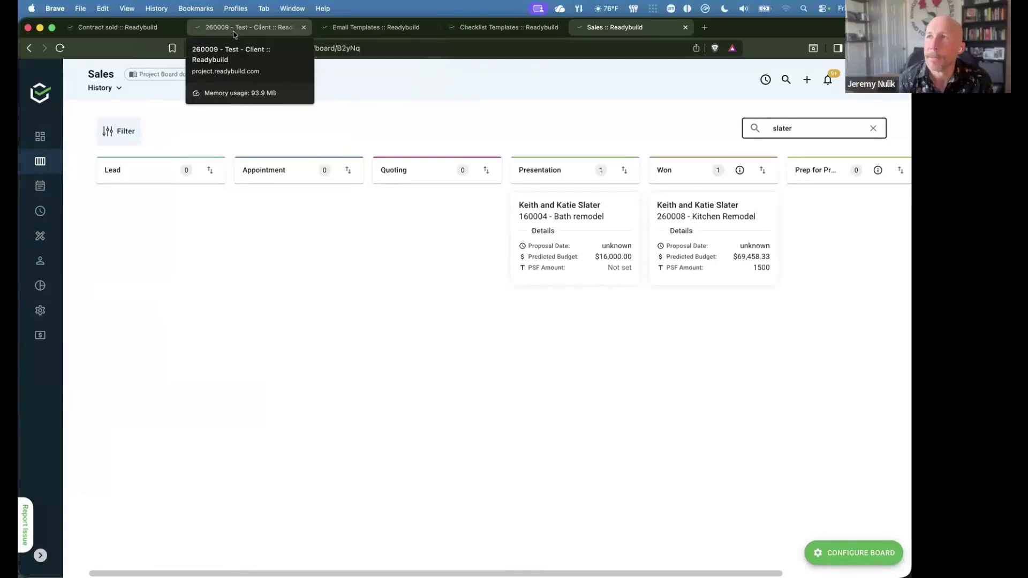
Return through the browser tabs to the Contract sold workflow builder.
click(379, 30)
key(ctrl+Tab)
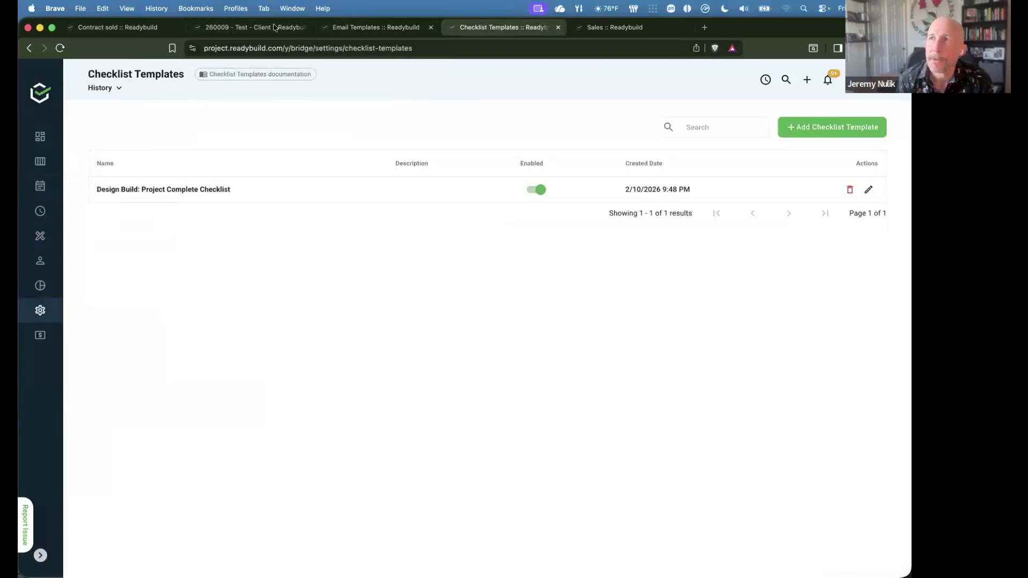
click(239, 29)
key(ctrl+shift+Tab)
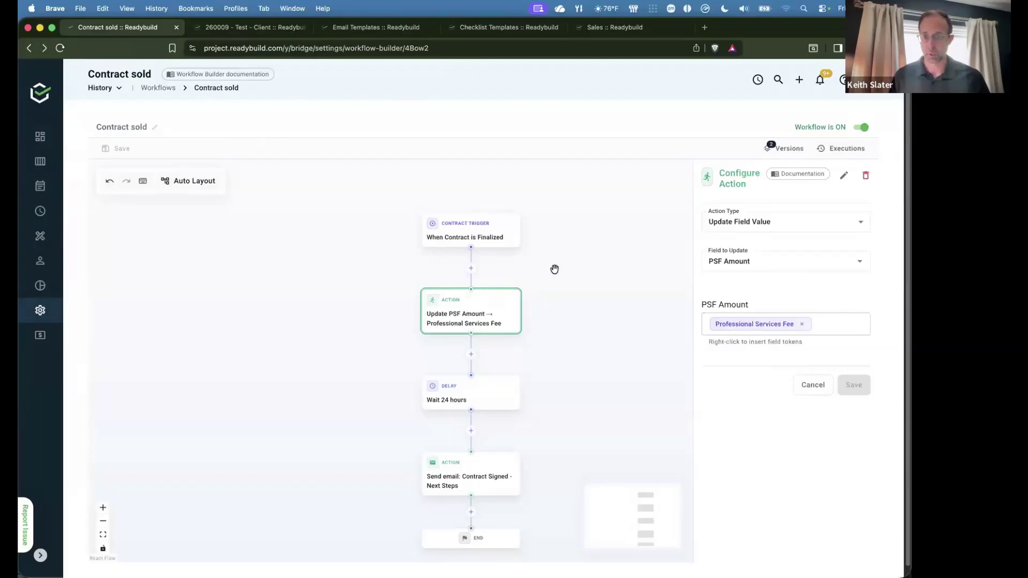
Refresh the workflow's execution history and open the running Project Proposal execution's details.
drag(555, 269, 507, 229)
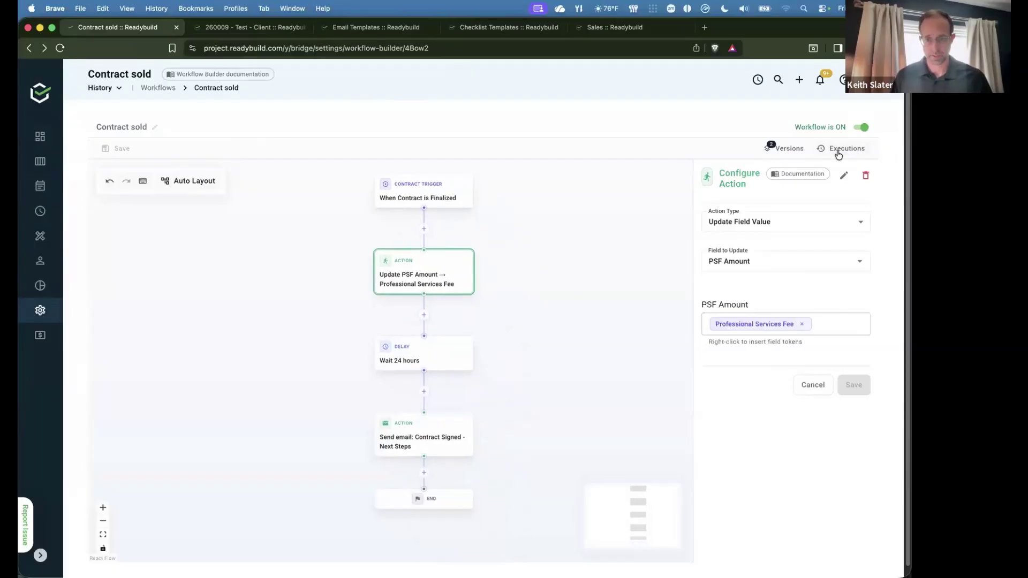
click(838, 151)
key(super+r)
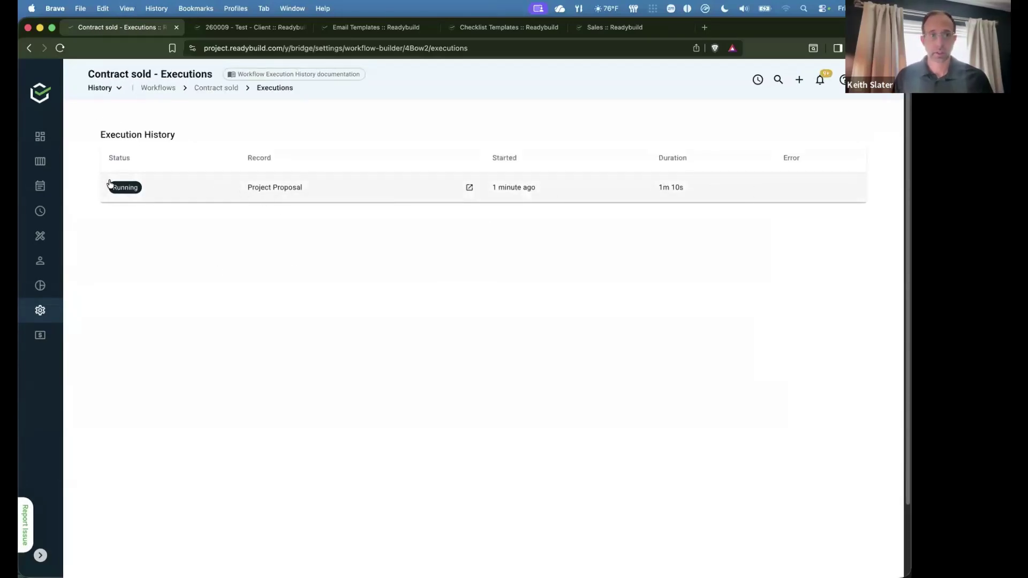
click(290, 192)
click(262, 197)
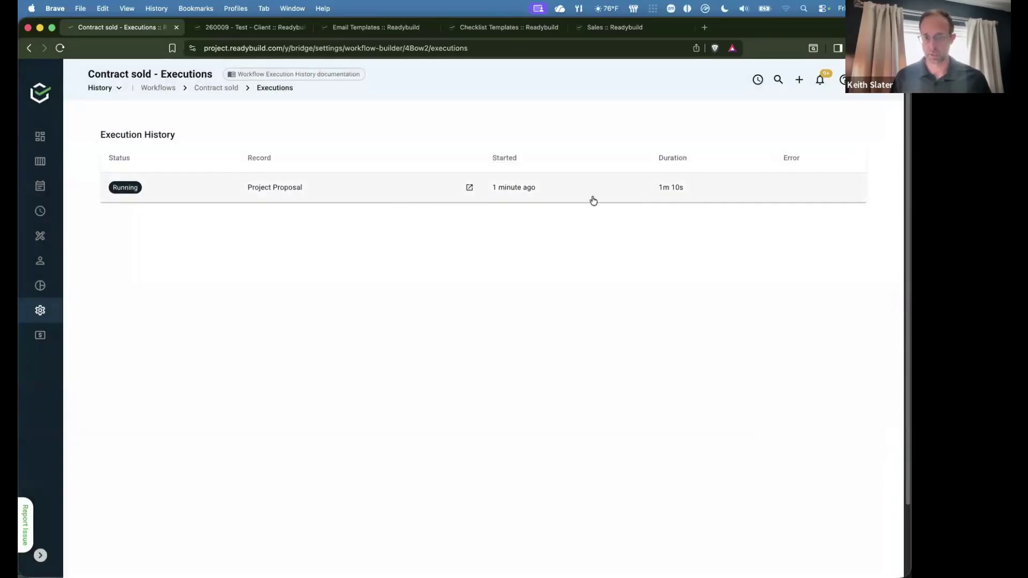
click(409, 201)
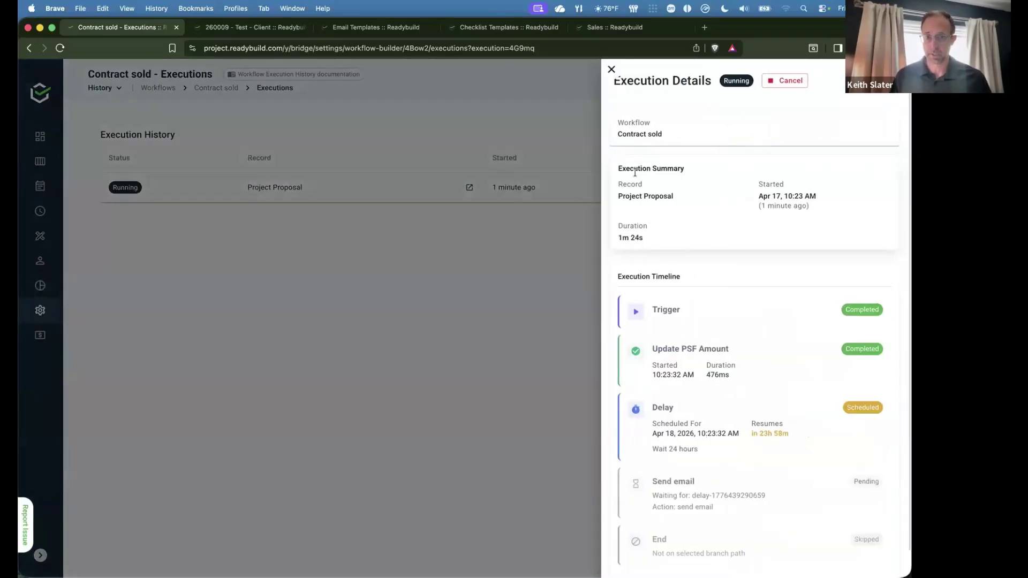
Point out the run's duration, start time, Update PSF Amount, 24-hour Delay and pending Send email steps.
drag(619, 237, 667, 242)
triple_click(776, 199)
click(827, 207)
scroll(686, 292, down, 1)
drag(687, 331, 746, 356)
click(746, 356)
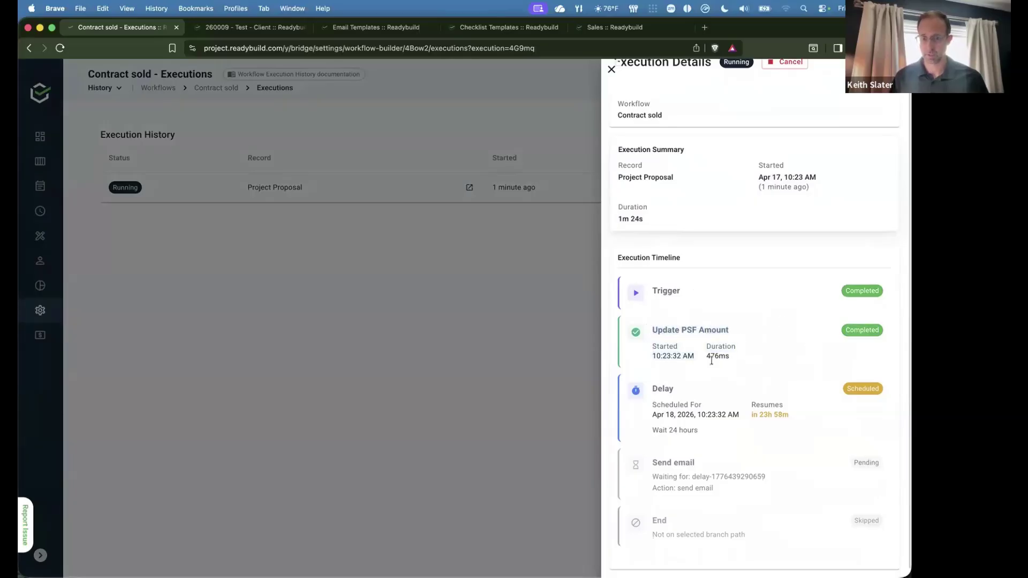
drag(790, 407, 837, 421)
click(762, 435)
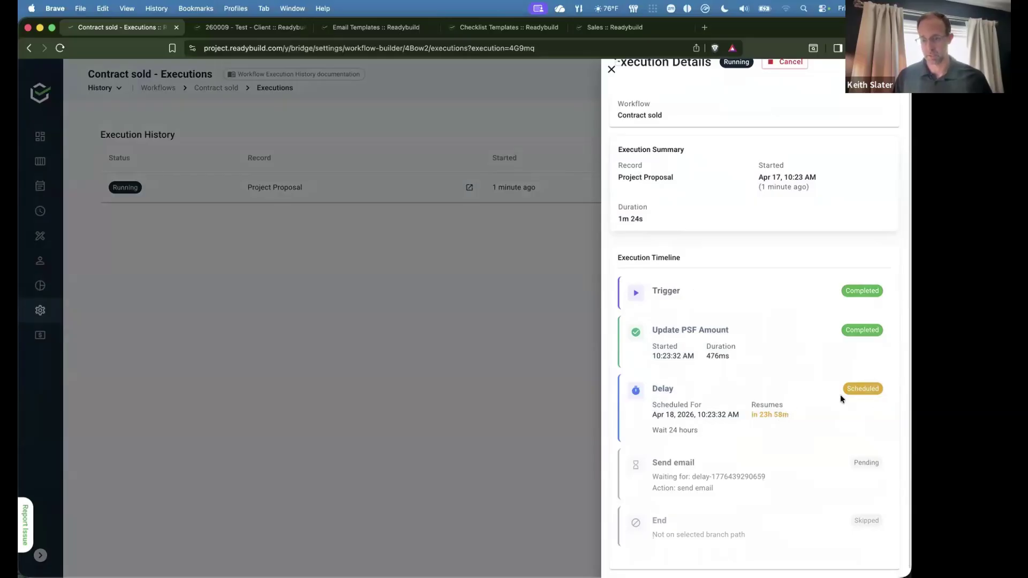
triple_click(679, 432)
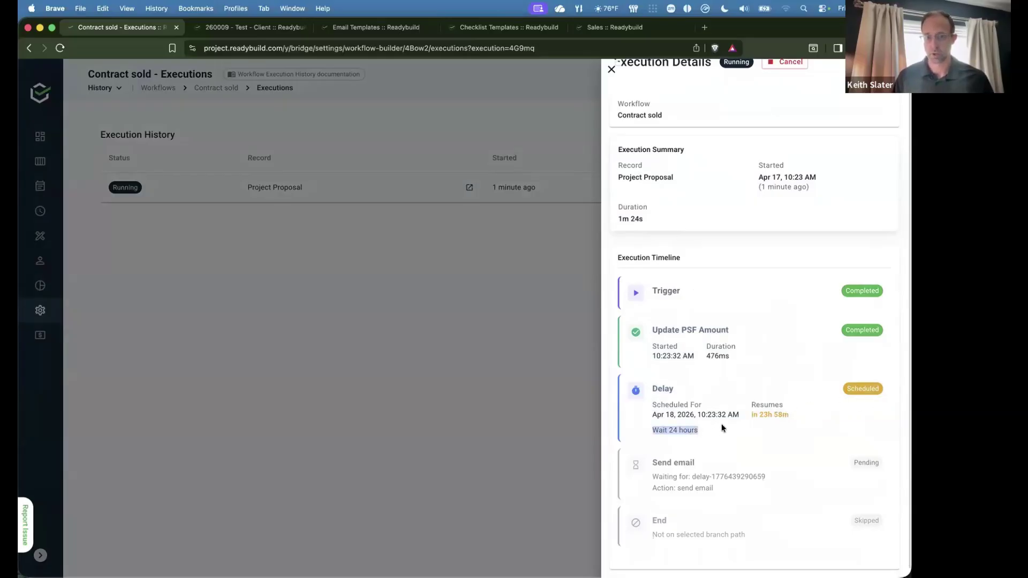
drag(650, 465, 748, 487)
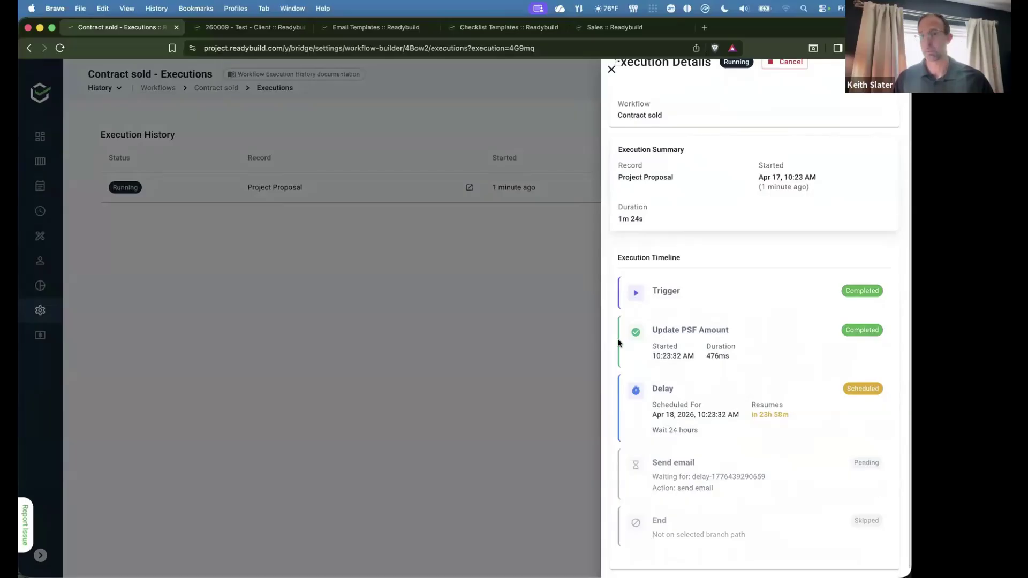
Close the execution details and return to the Contract sold workflow builder.
scroll(731, 334, up, 1)
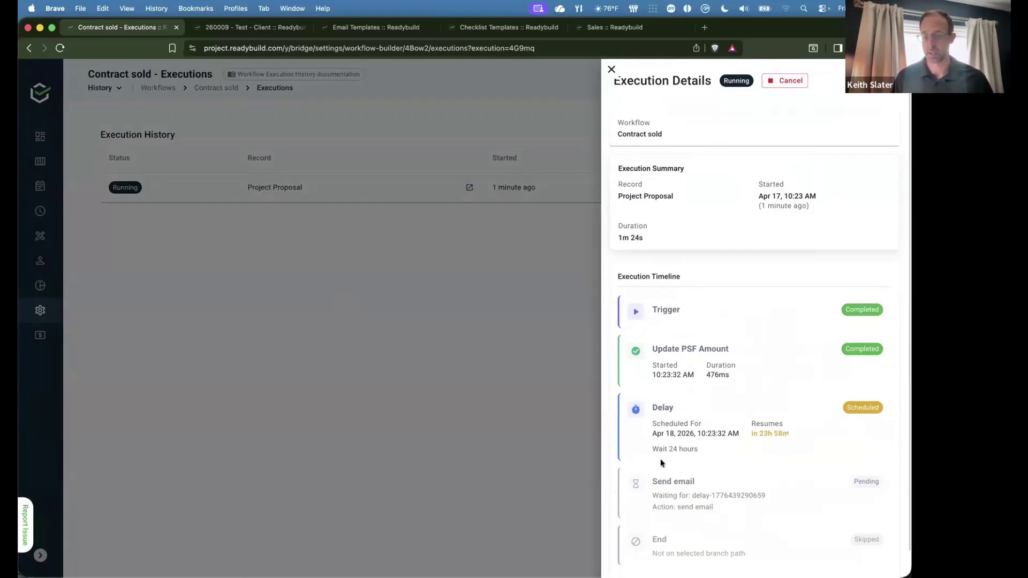
click(506, 347)
key(super+[)
scroll(670, 457, down, 3)
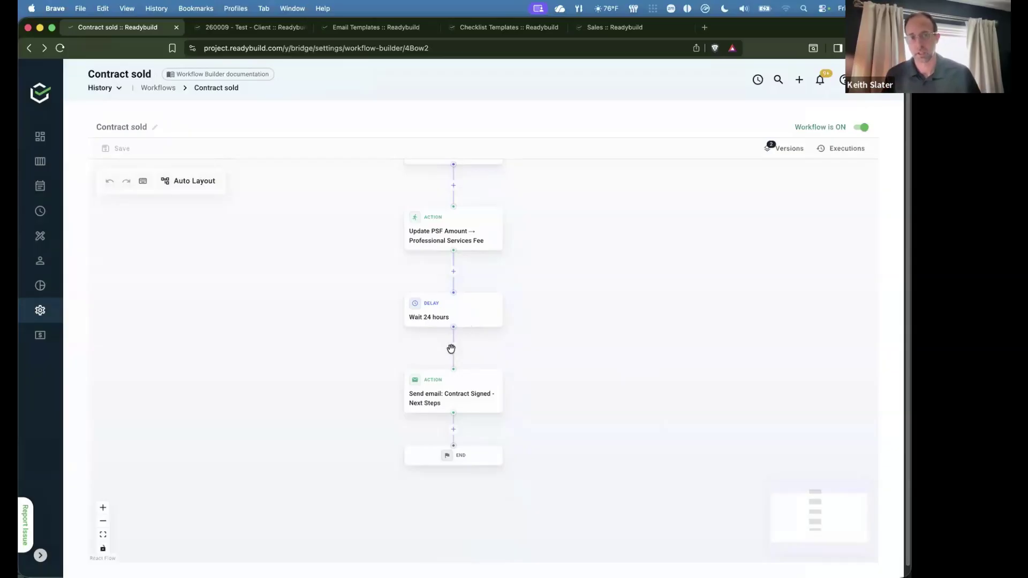
Make room below the 24-hour delay and insert an If/Then branch after it.
drag(431, 403, 404, 423)
drag(478, 456, 424, 497)
drag(438, 433, 423, 448)
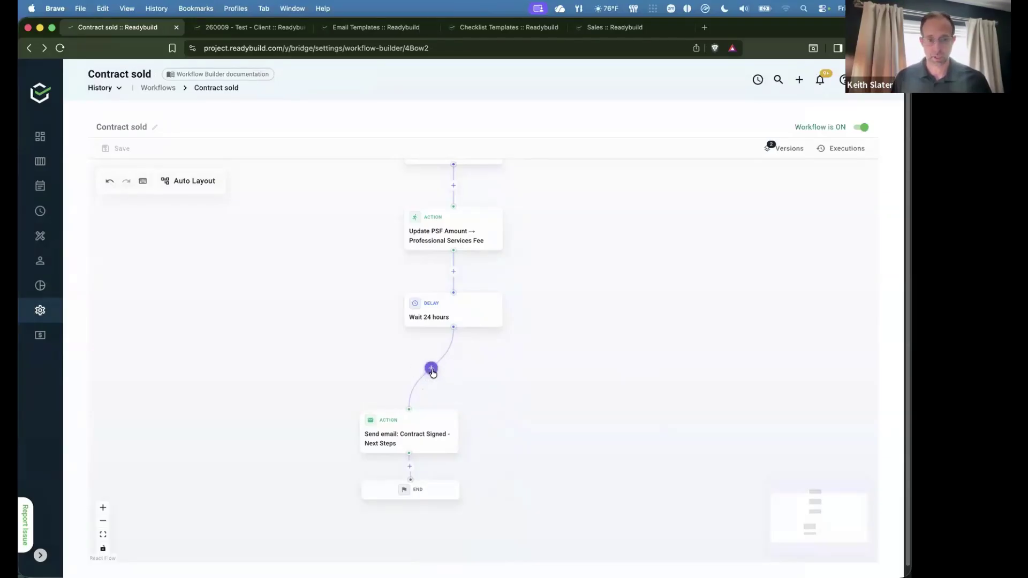
click(449, 329)
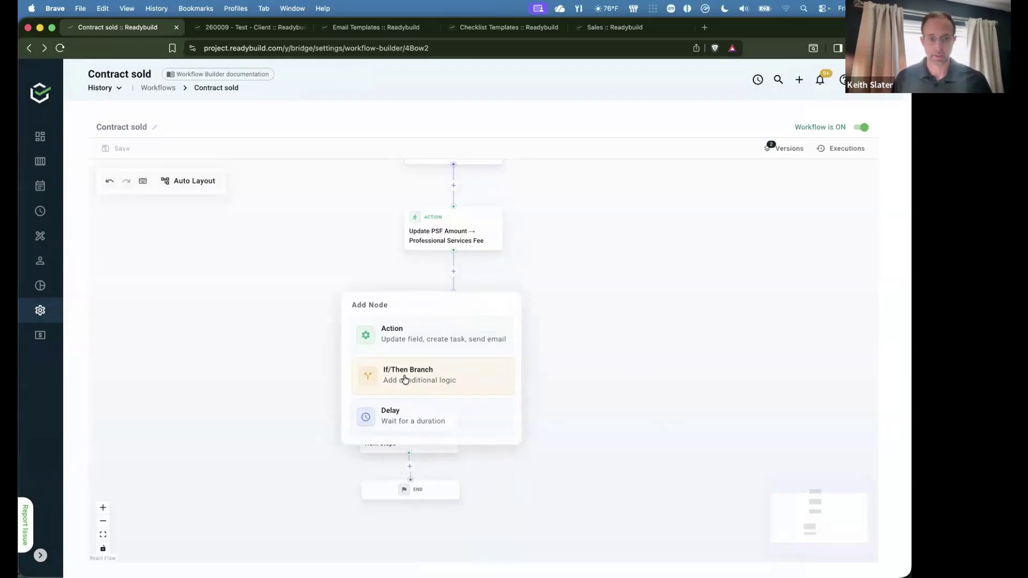
click(443, 381)
drag(625, 408, 535, 303)
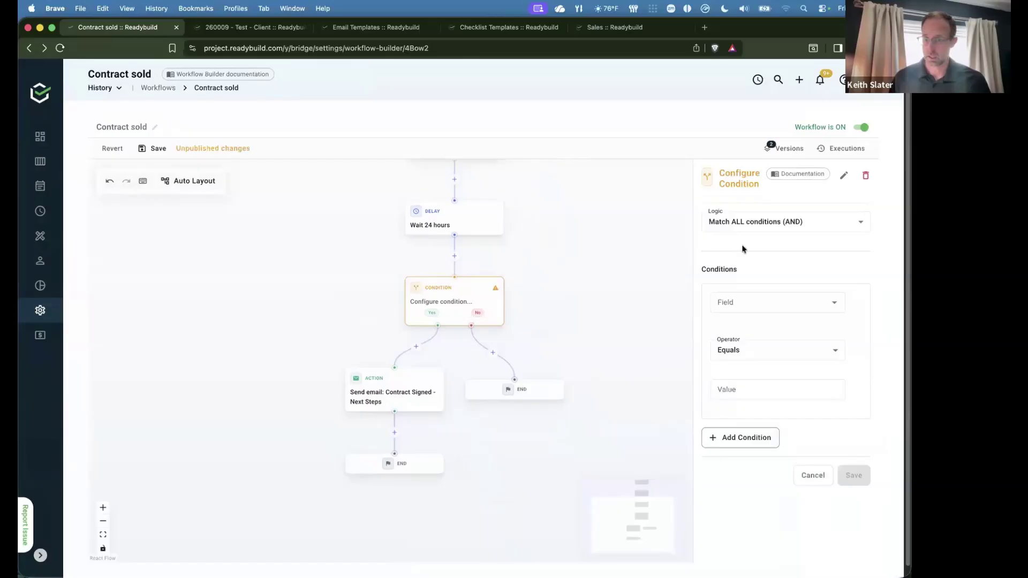
Set the new condition to Sales Stage equals Won and save it.
click(487, 303)
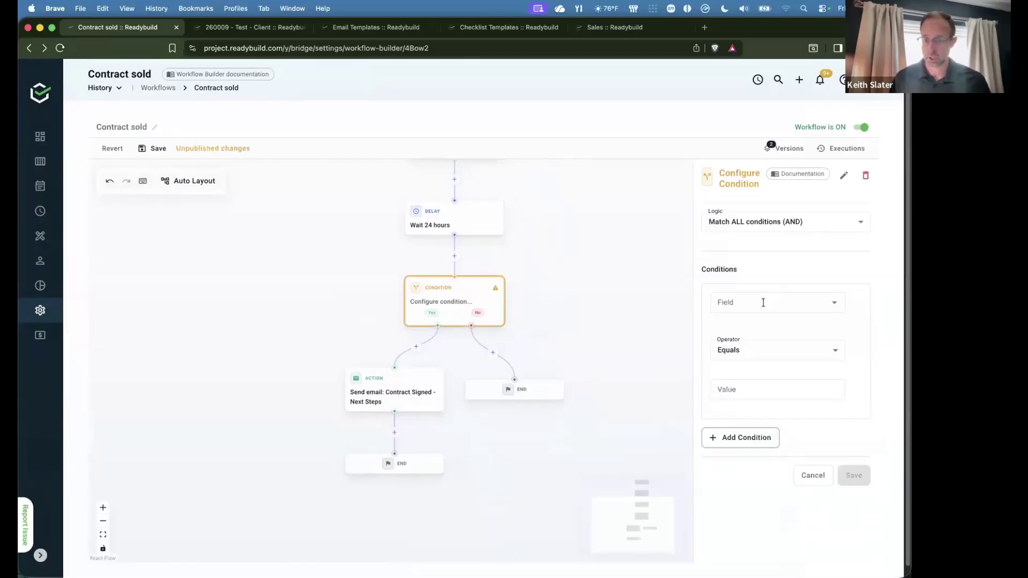
click(764, 303)
text(stage)
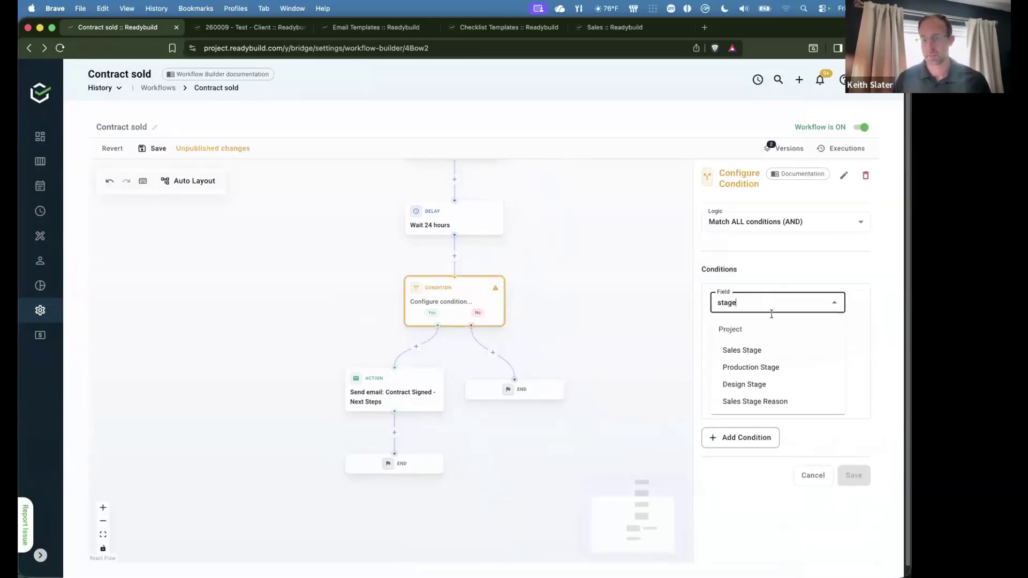
click(749, 350)
click(751, 390)
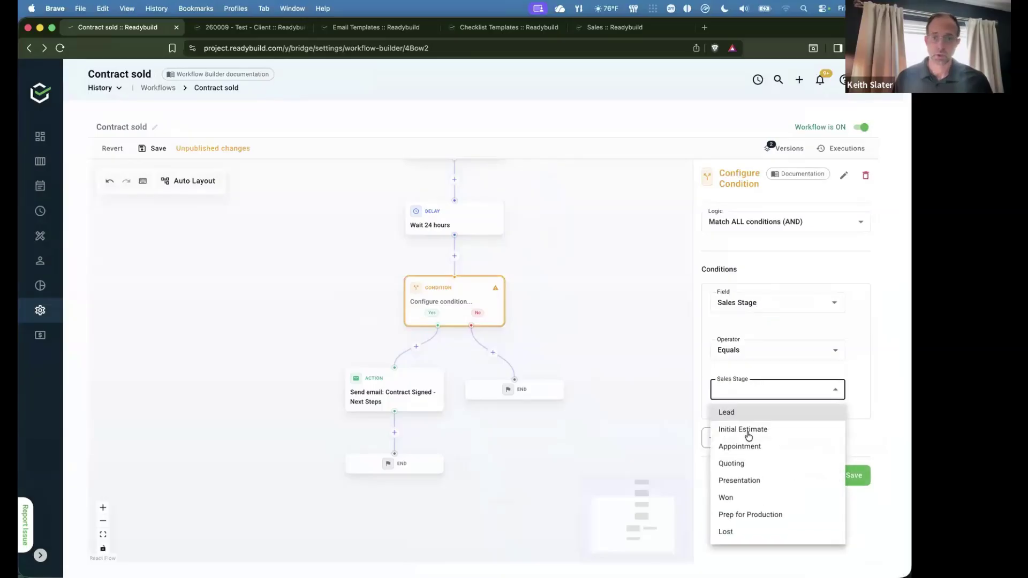
click(759, 499)
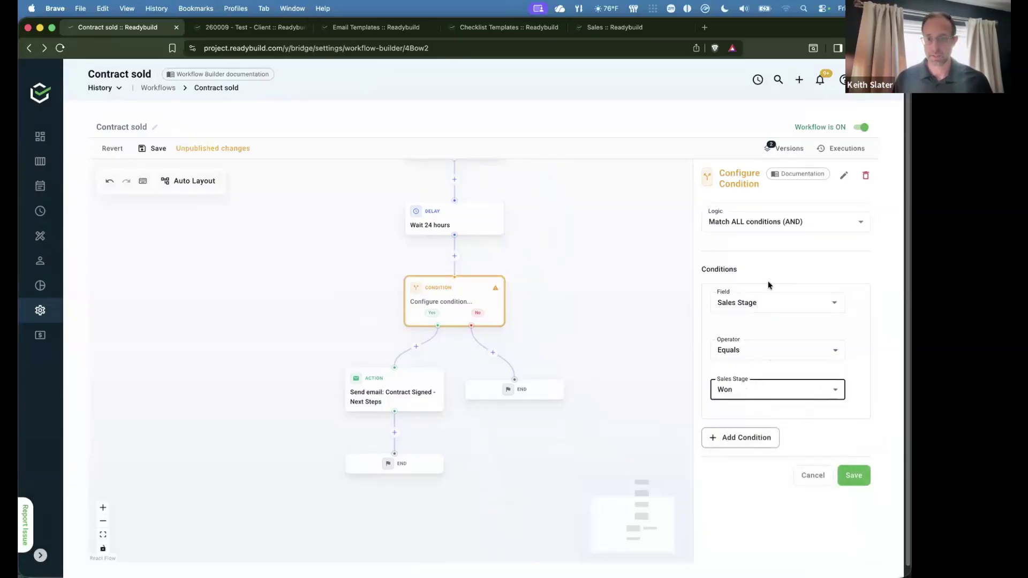
click(854, 476)
click(625, 386)
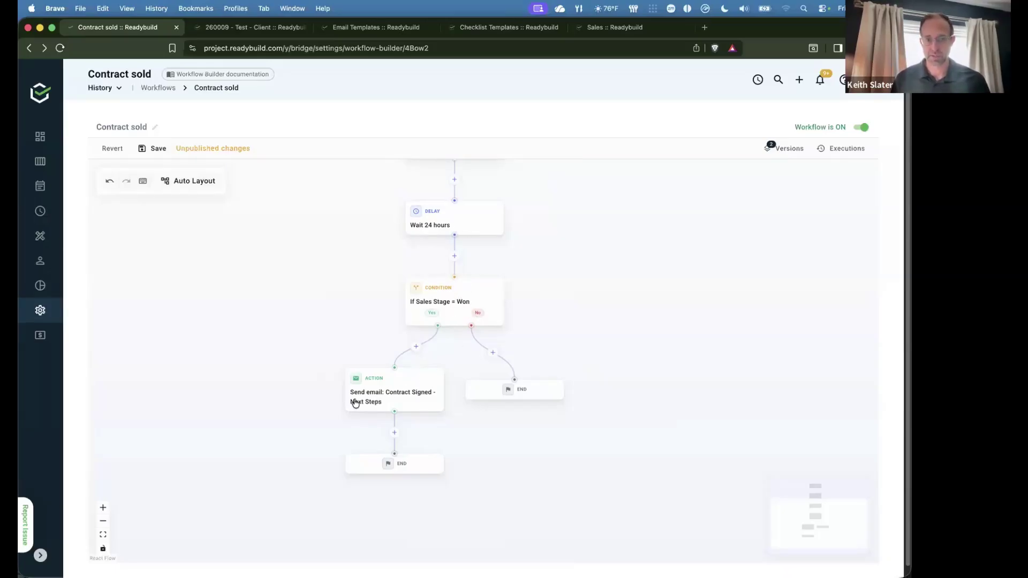
Save the Contract sold workflow changes as a new version 3.
click(414, 400)
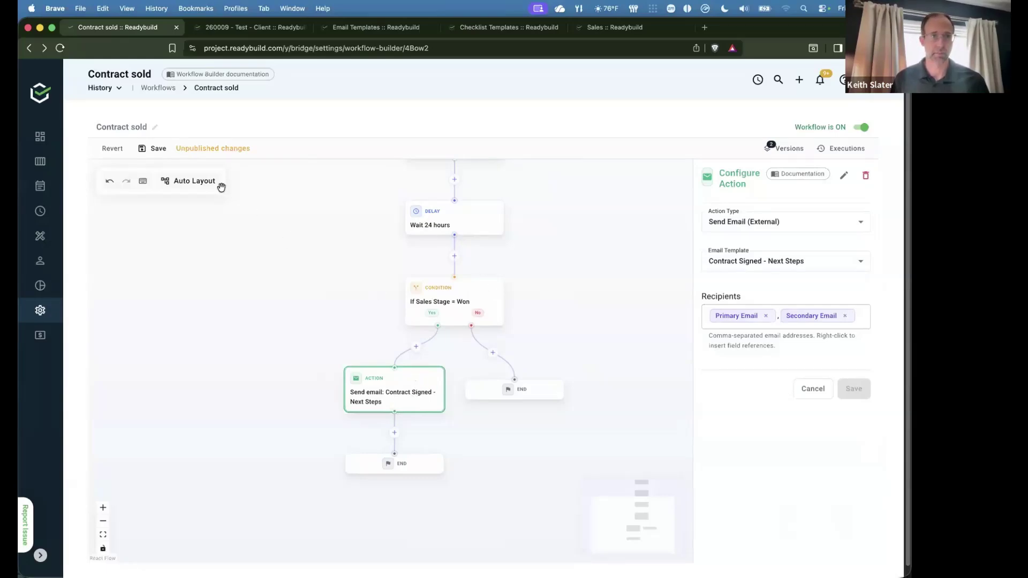
click(156, 150)
click(585, 407)
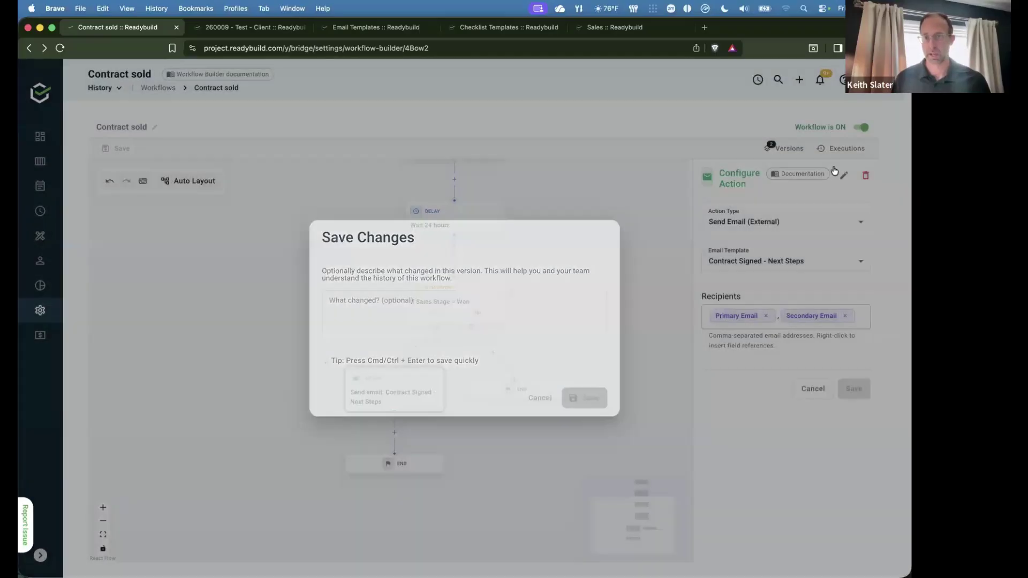
Check the running execution in the execution history, then return to the workflow editor.
click(838, 150)
click(256, 190)
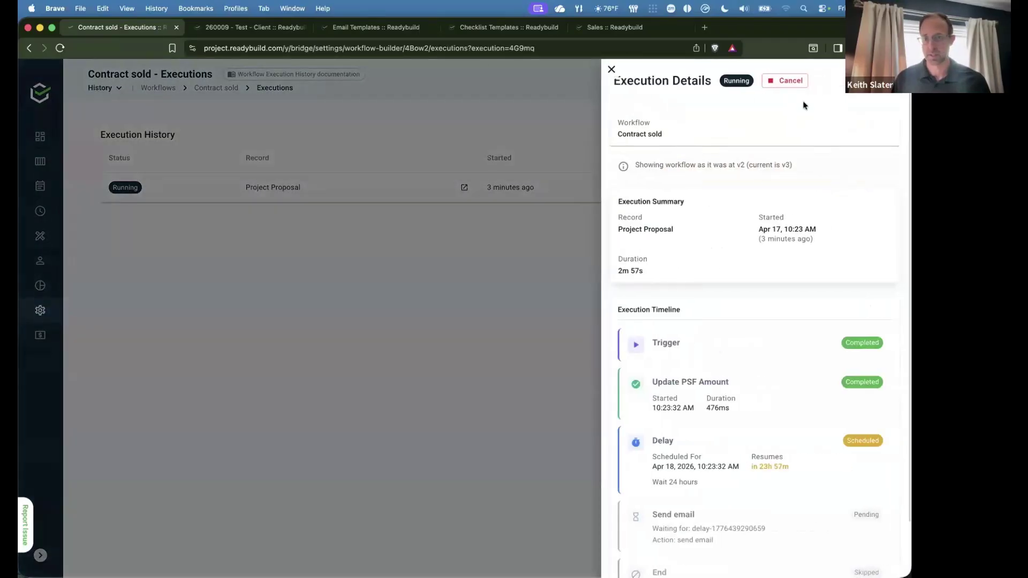
click(367, 293)
key(super+Left)
scroll(507, 329, down, 3)
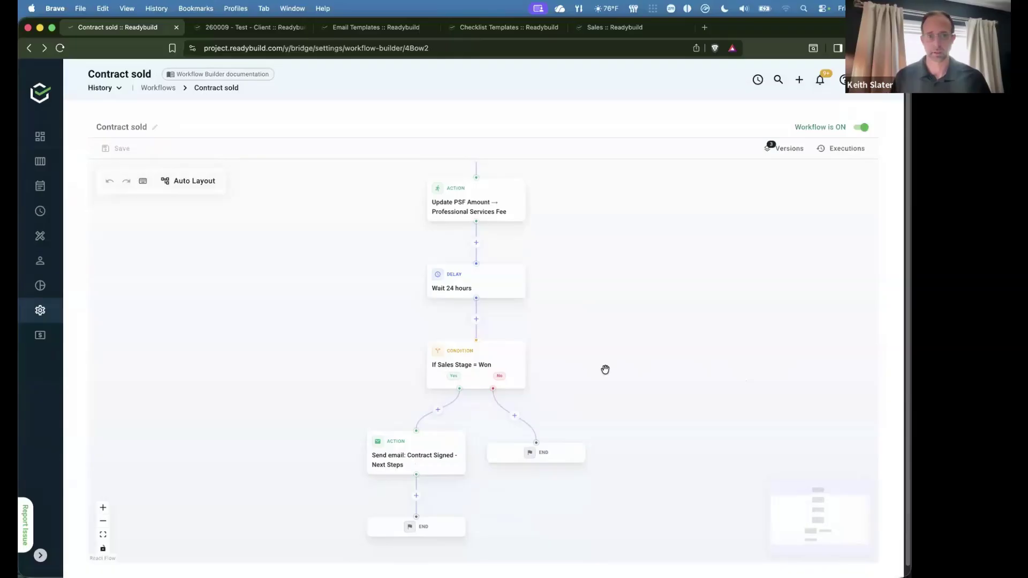
scroll(600, 385, up, 5)
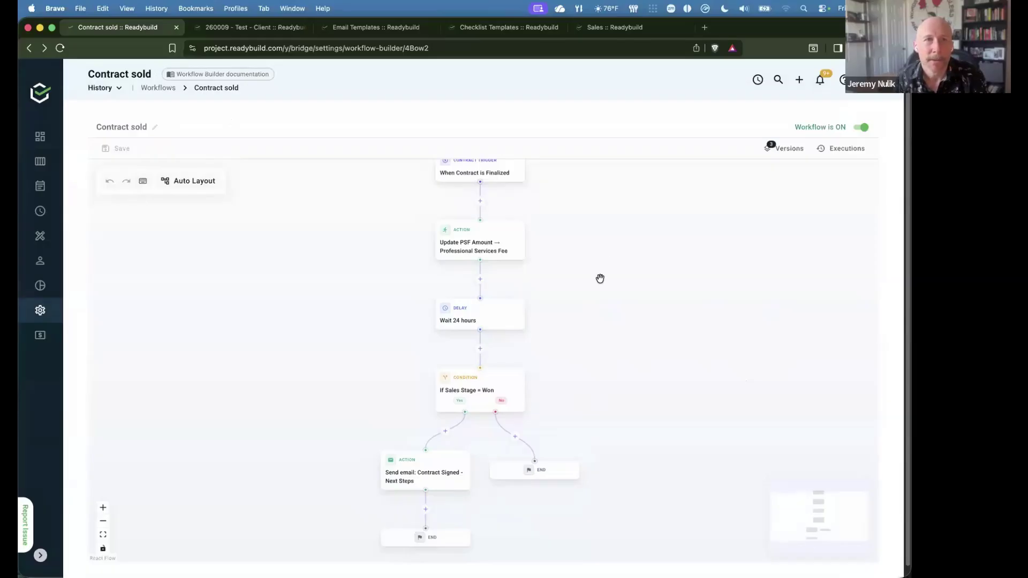
scroll(599, 278, up, 3)
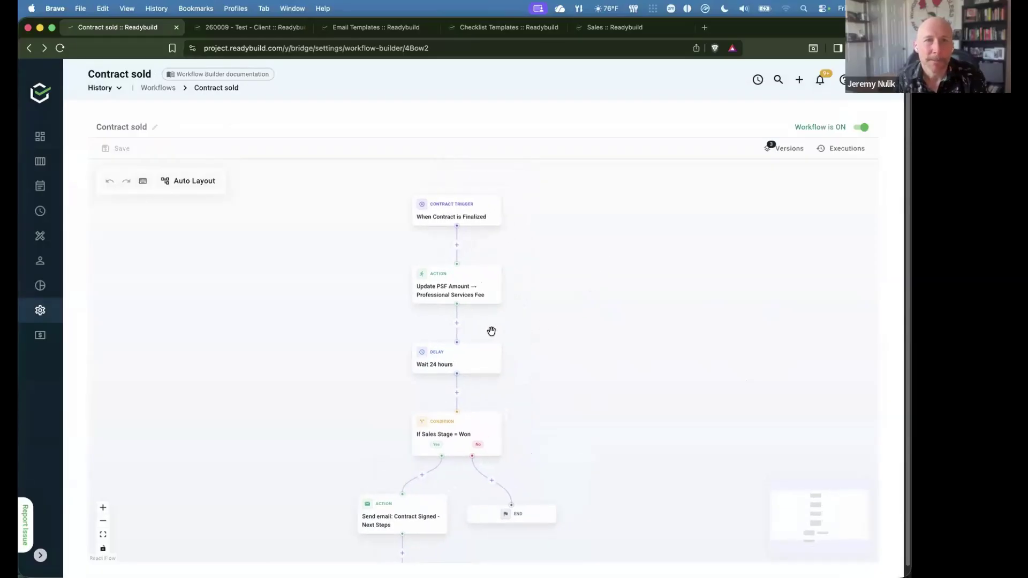
Insert an action below Update PSF Amount with Action Type Send Internal Email.
click(454, 326)
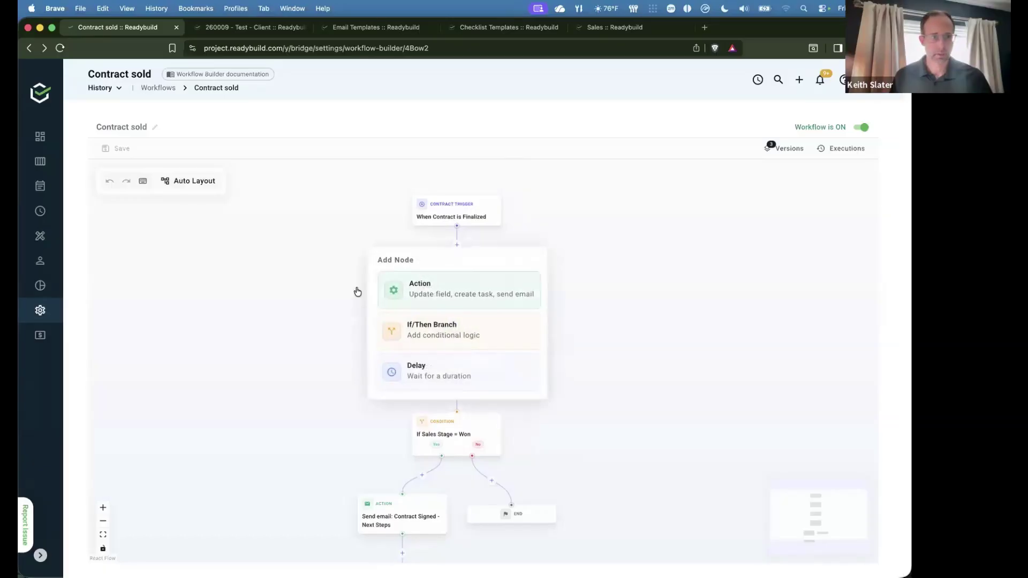
click(466, 291)
scroll(570, 338, down, 3)
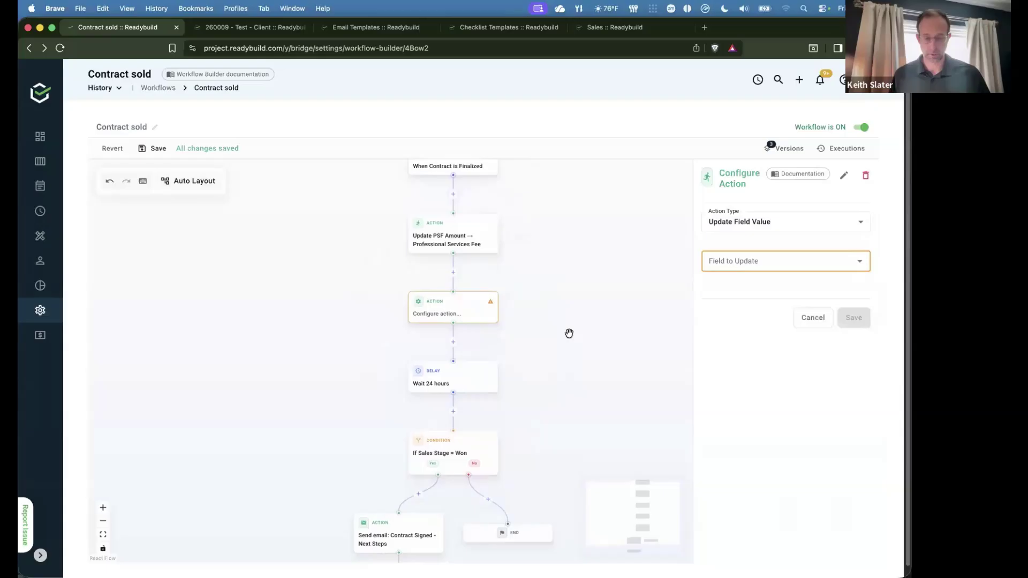
click(764, 221)
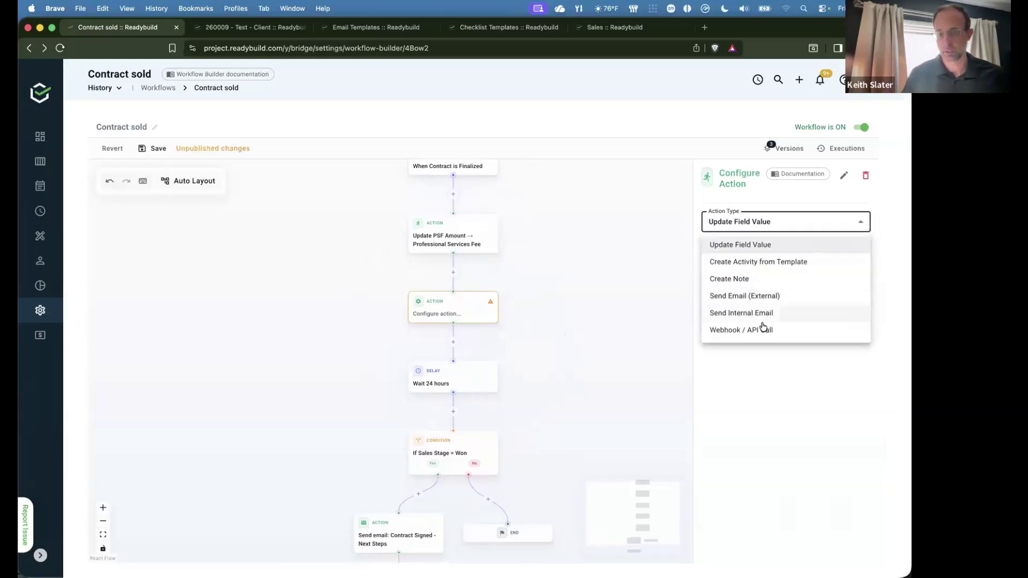
click(763, 315)
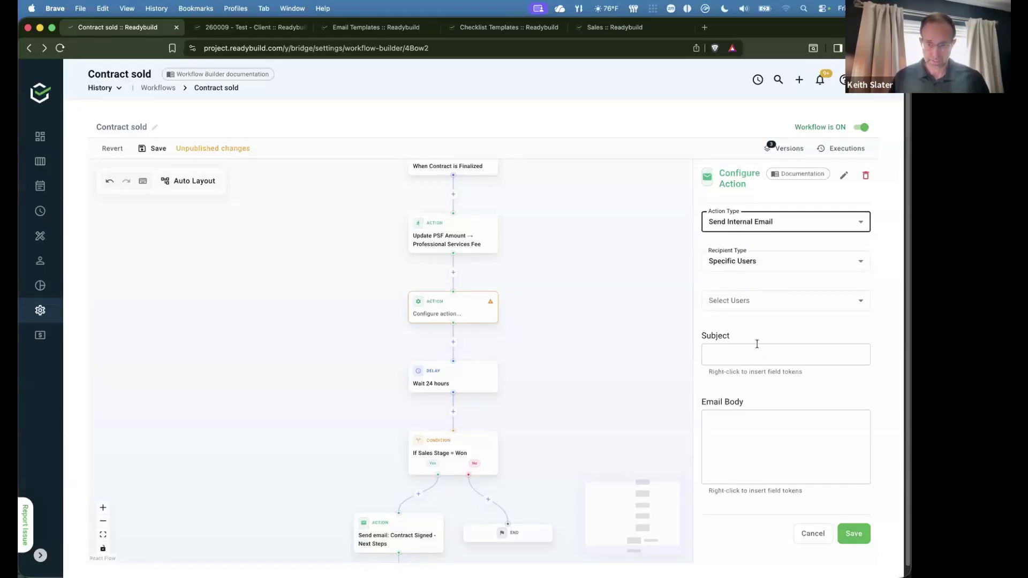
Set Recipient Type to User Field/Role with Project: Consultant and Project: Project Manager.
click(745, 263)
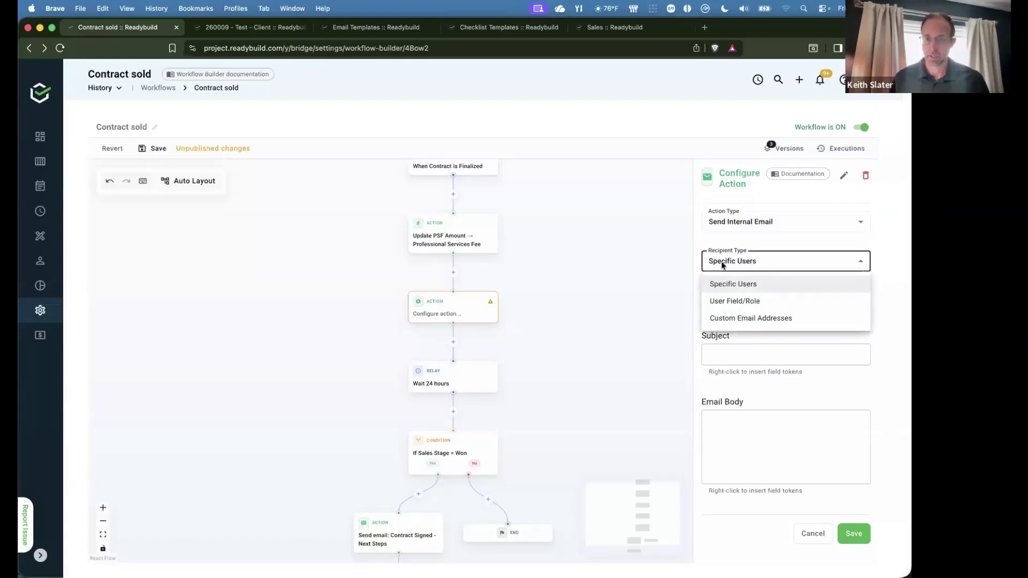
click(722, 265)
click(742, 305)
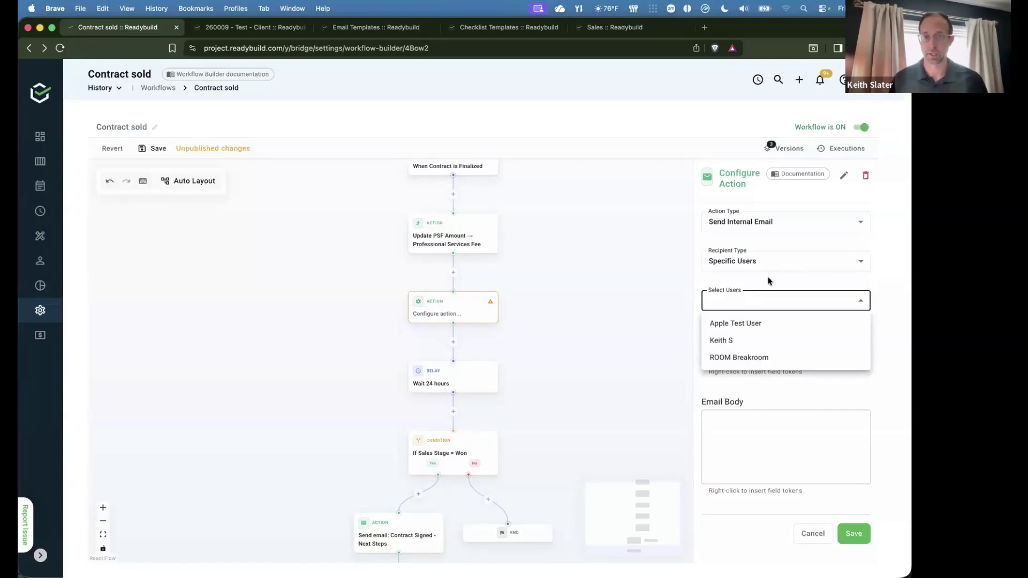
click(739, 262)
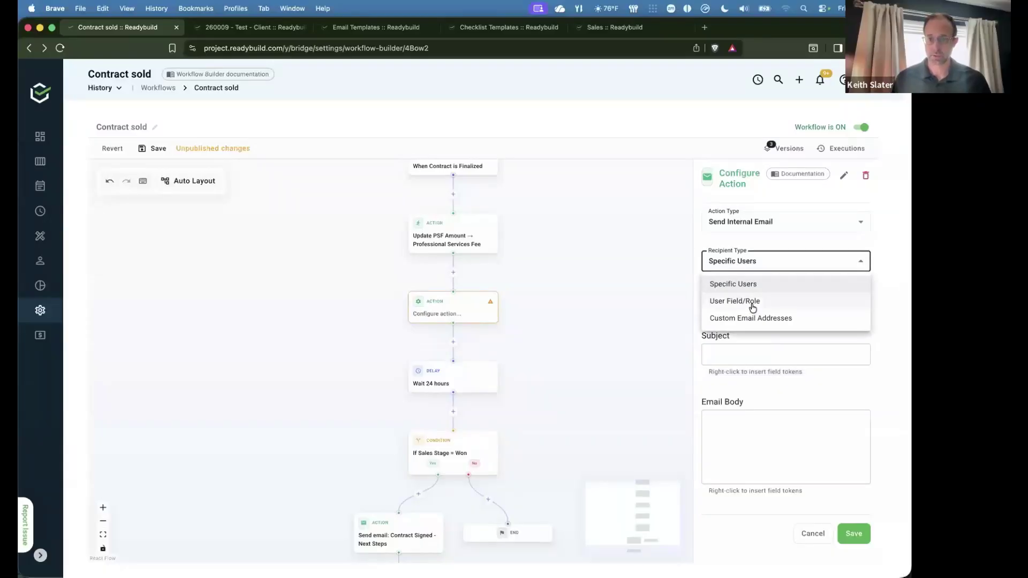
click(758, 308)
click(749, 266)
click(753, 298)
click(757, 308)
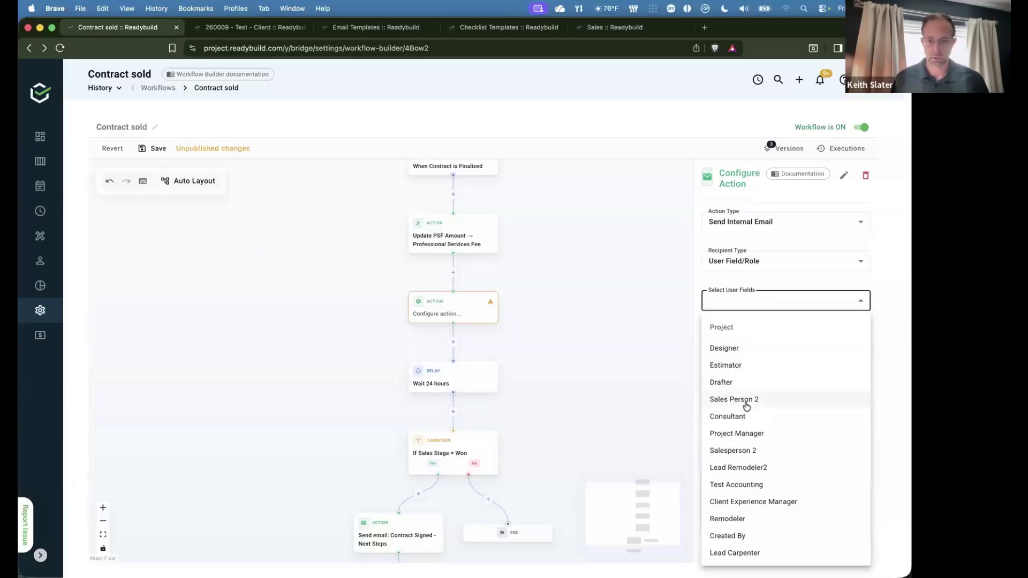
click(750, 417)
click(763, 289)
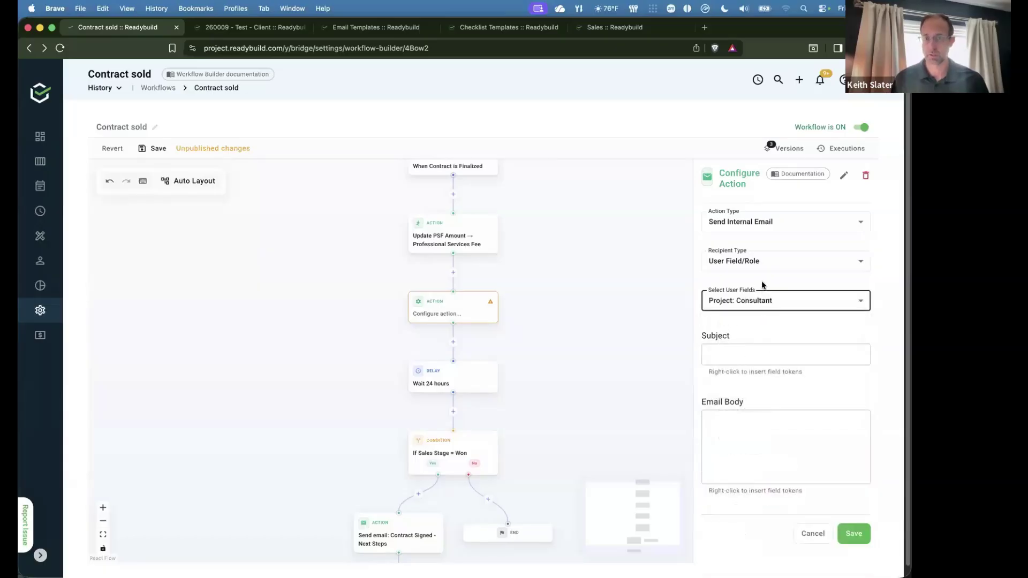
click(763, 298)
click(744, 434)
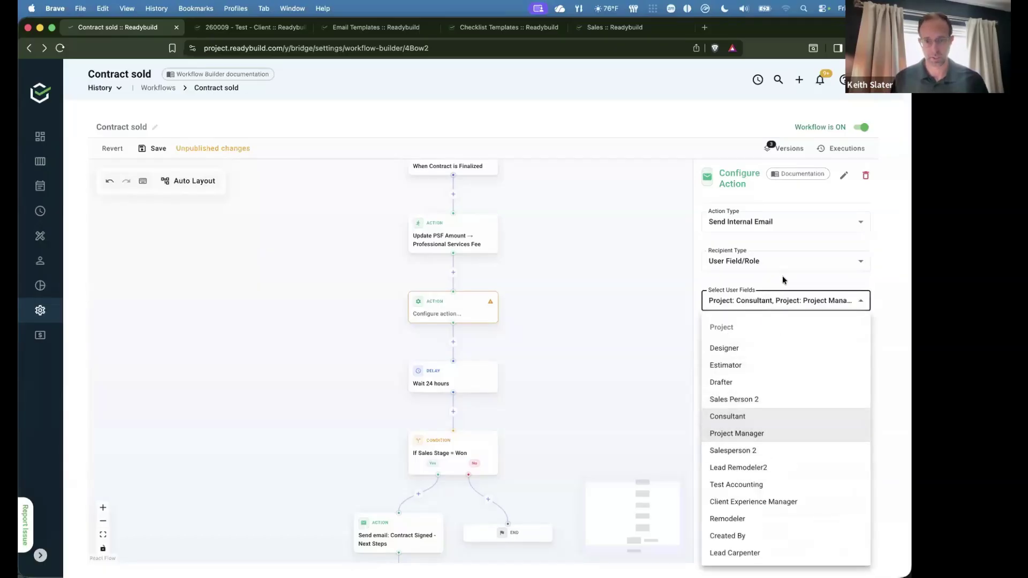
click(782, 275)
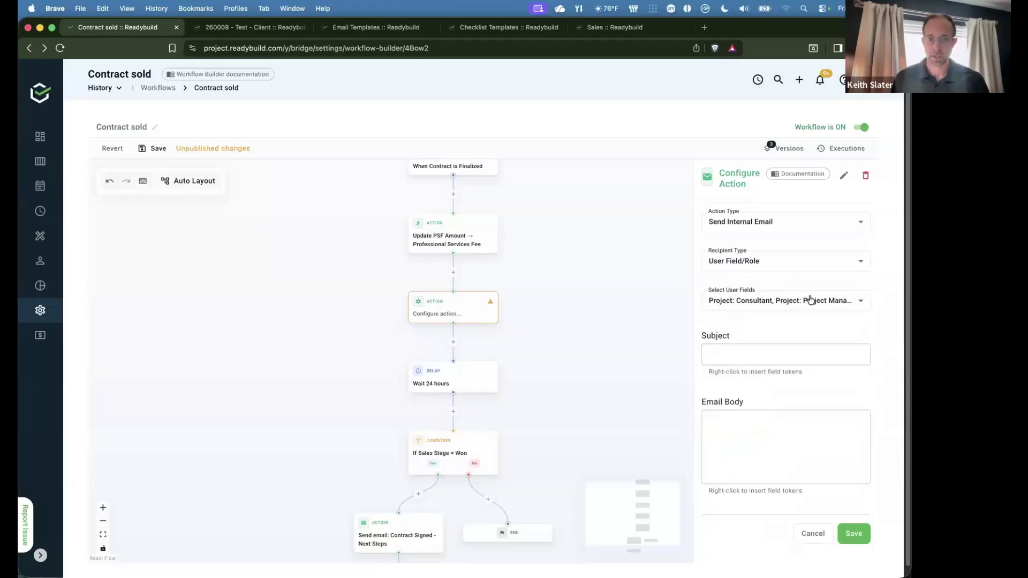
Try other recipient and action types, then settle back on Consultant and Project Manager roles.
click(761, 261)
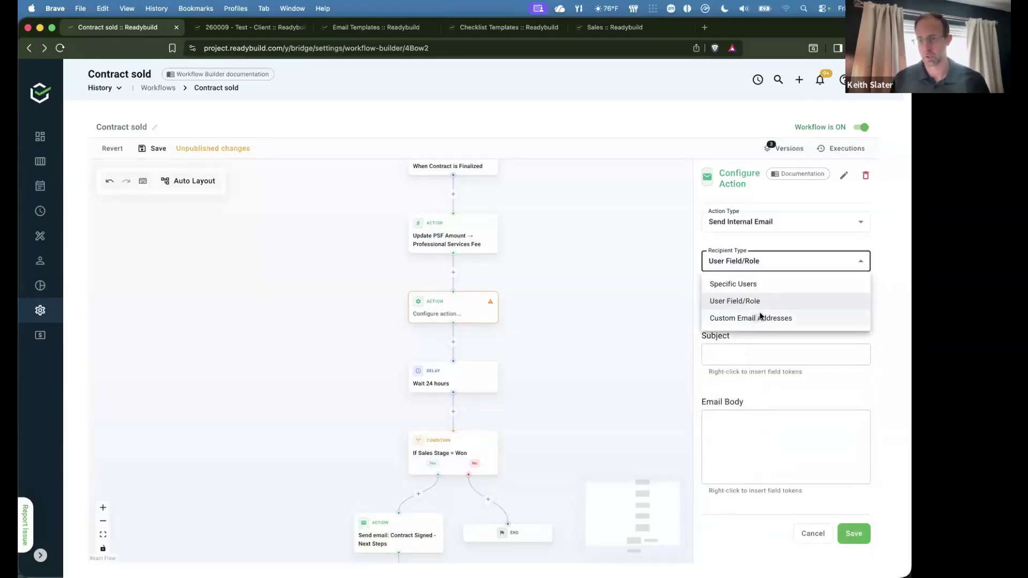
click(756, 320)
click(754, 301)
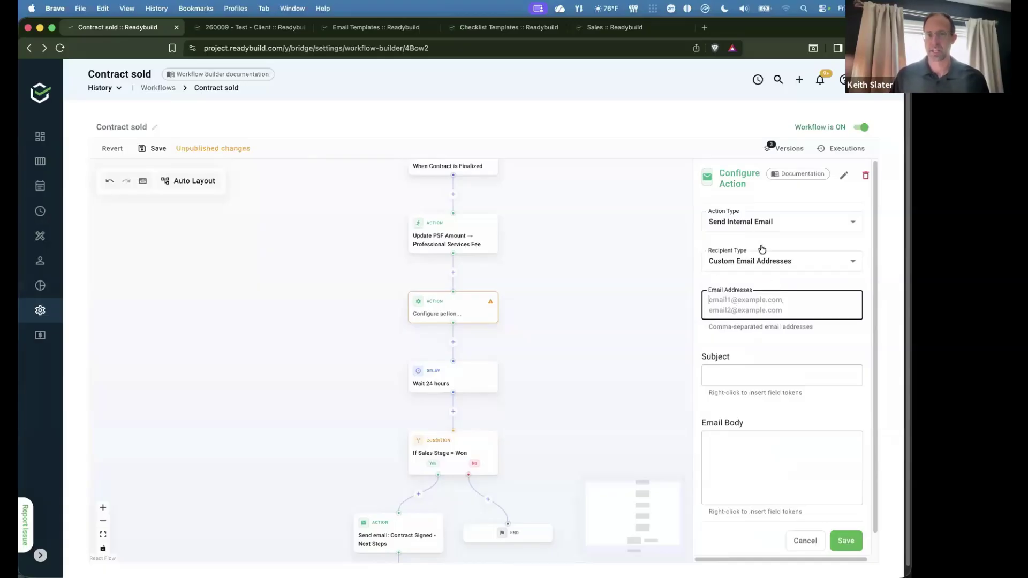
click(760, 220)
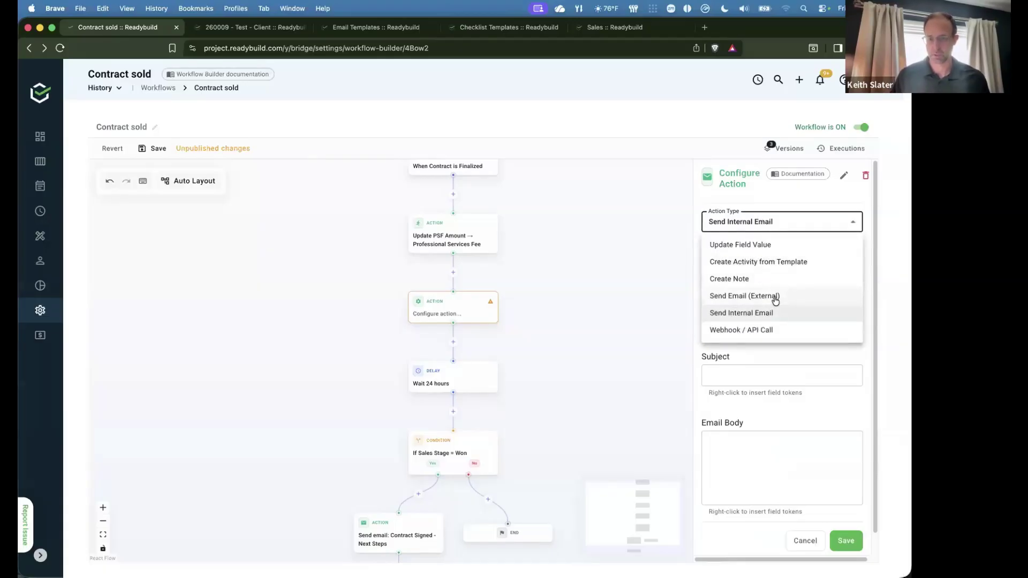
click(744, 313)
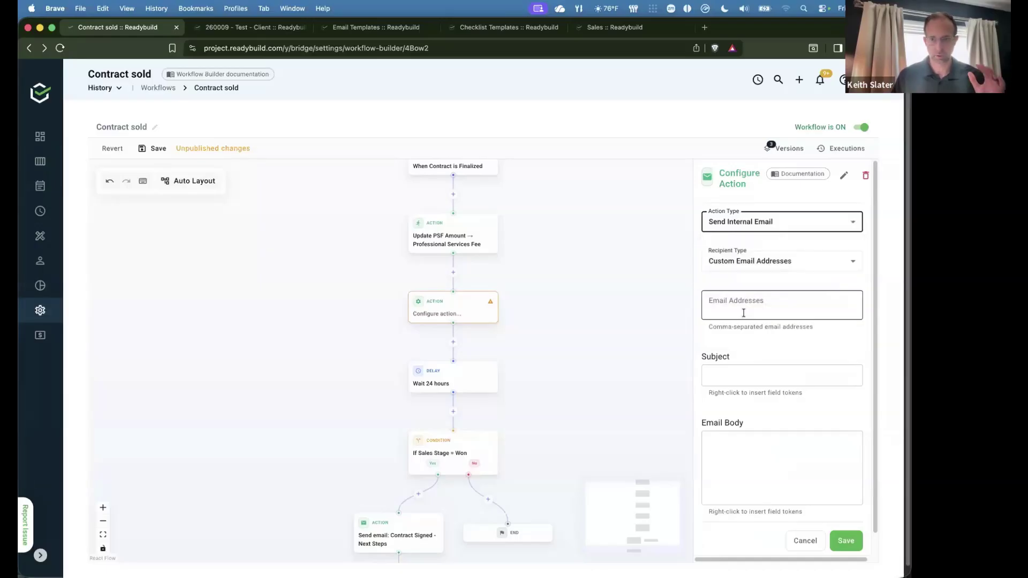
click(765, 261)
click(759, 283)
click(771, 298)
click(763, 268)
click(771, 302)
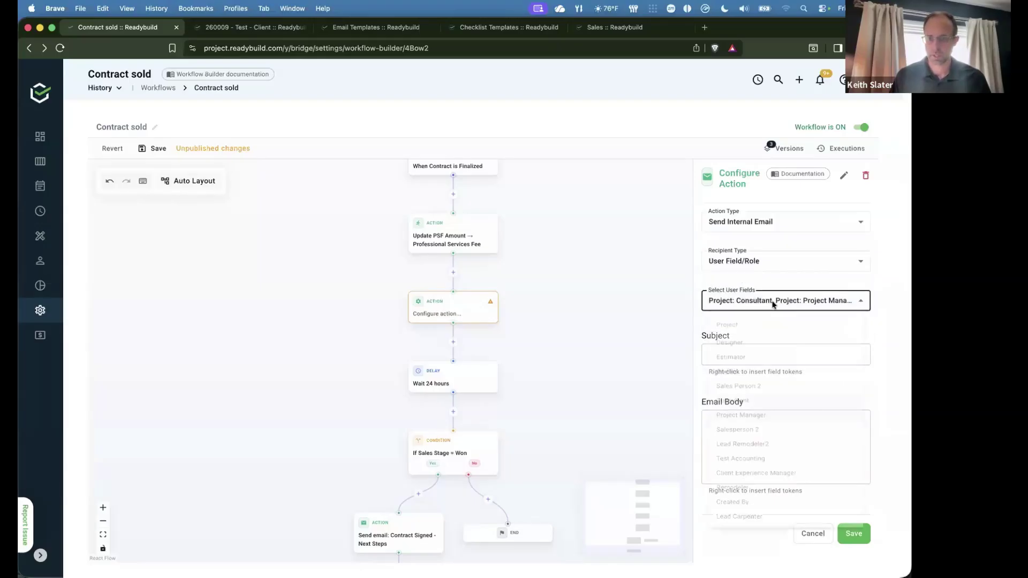
click(771, 301)
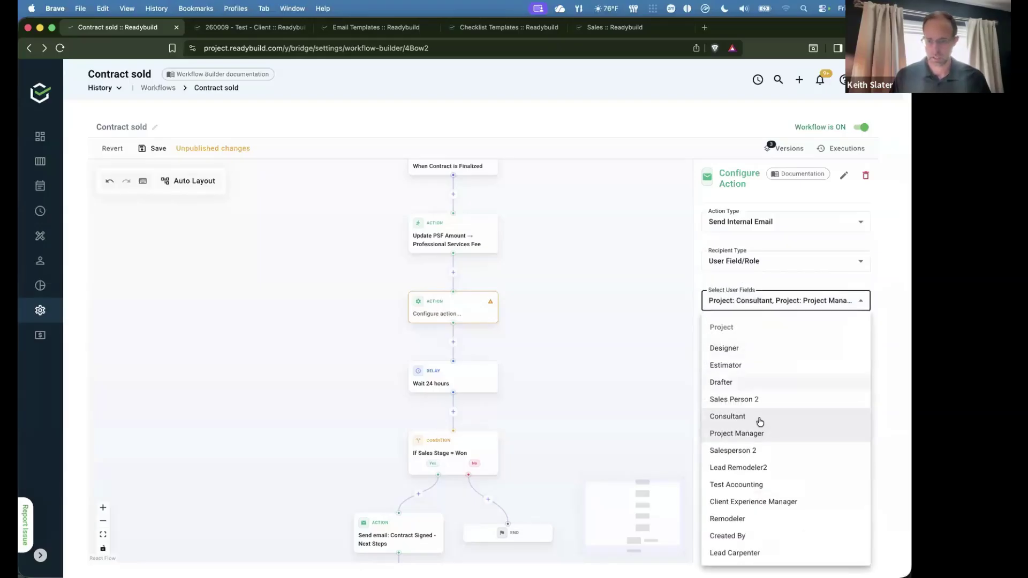
click(793, 287)
click(757, 353)
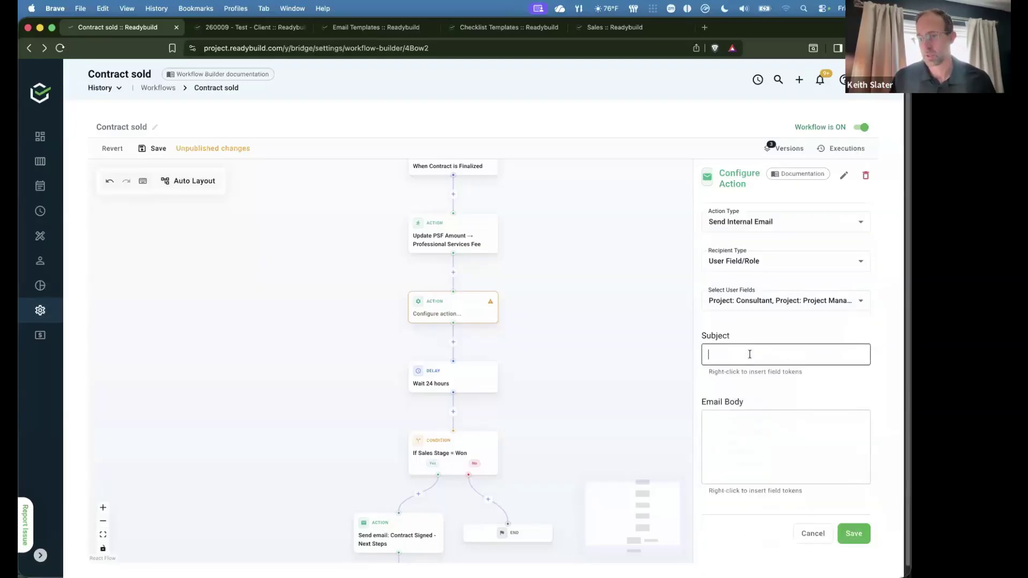
Enter subject 'Contract sold' and body 'This contract is sold.' in the internal email.
click(752, 361)
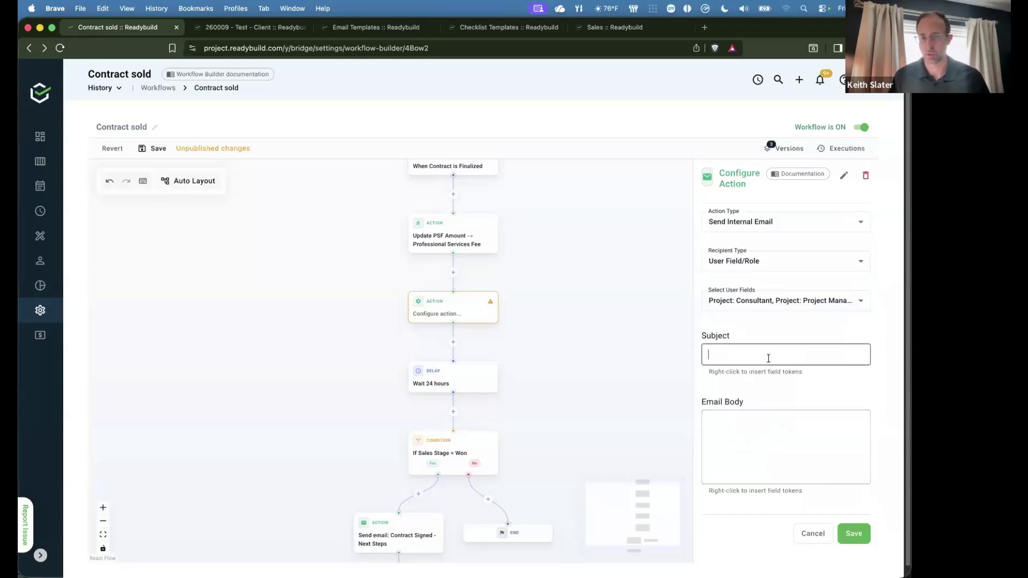
text(Contract sold)
click(769, 429)
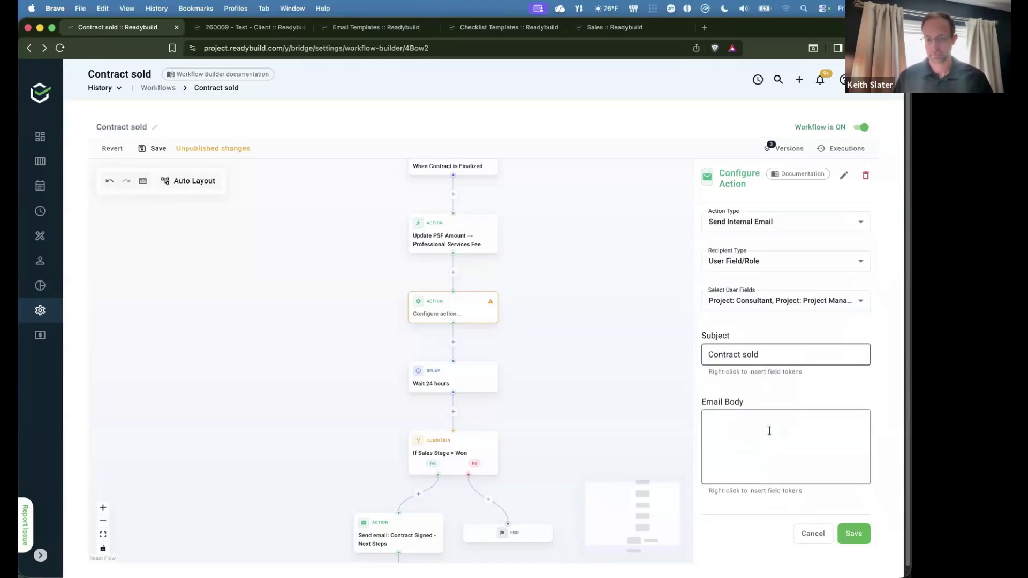
text(This contract is sold.)
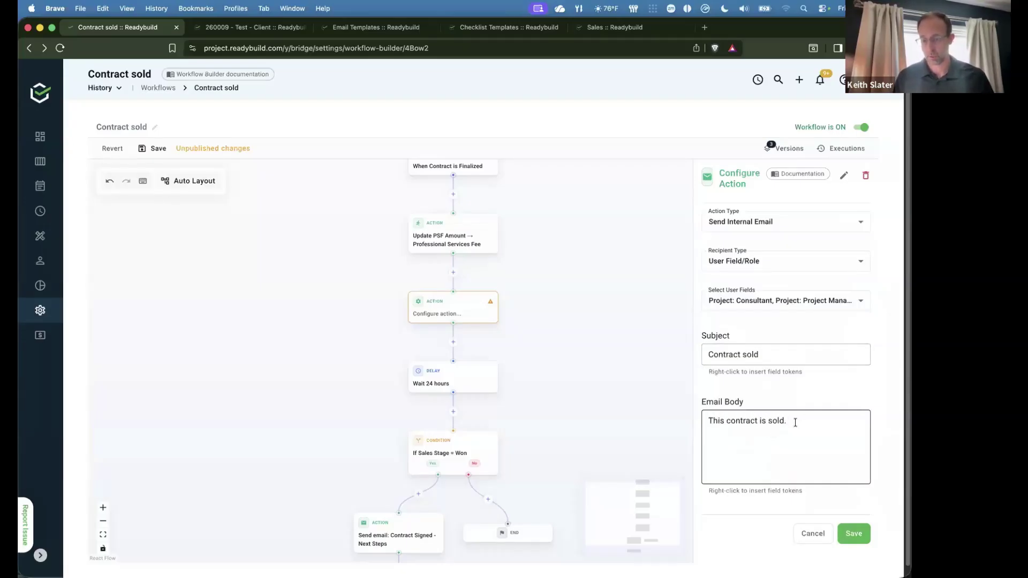
Insert the contact's First Name token into the email body on its own line.
right_click(730, 441)
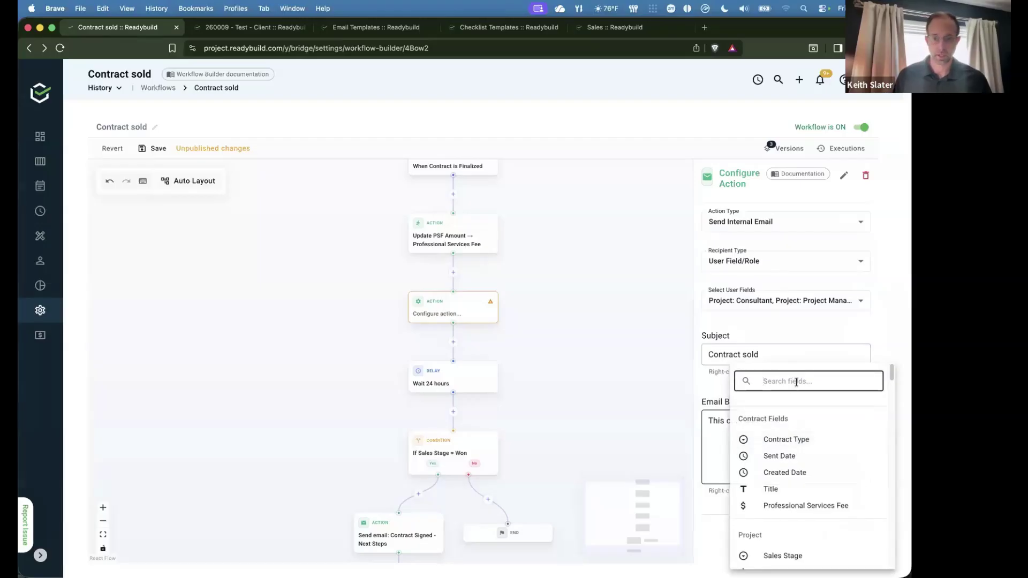
text(ma)
key(BackSpace)
key(BackSpace)
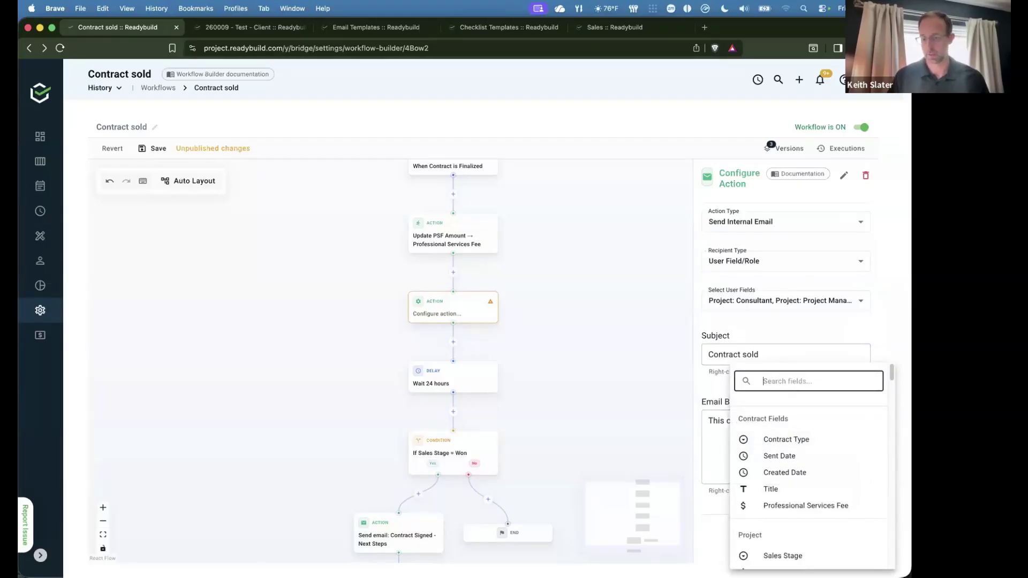
text(mname)
key(BackSpace)
key(BackSpace)
key(BackSpace)
key(BackSpace)
key(BackSpace)
text(name)
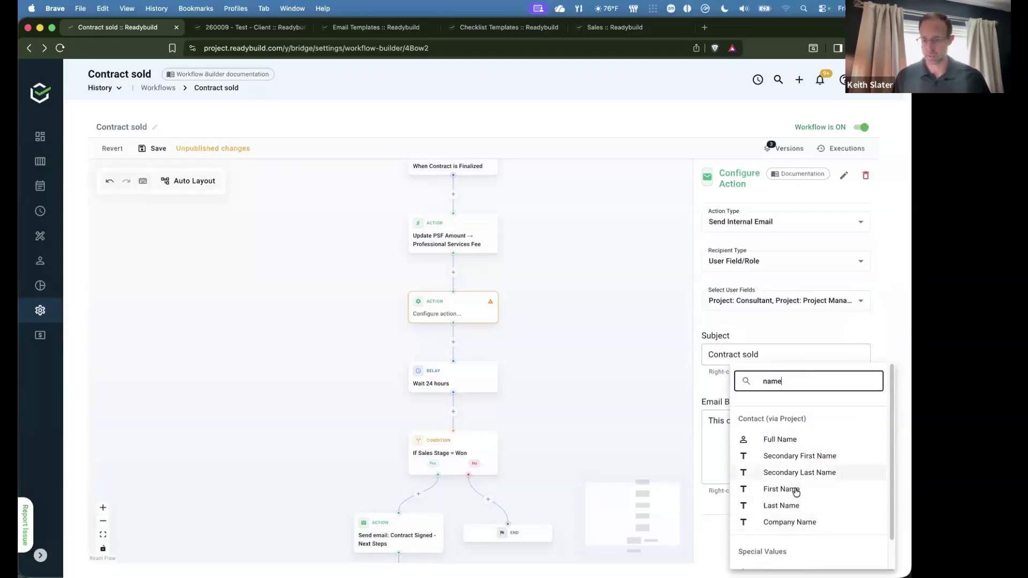
scroll(796, 509, down, 1)
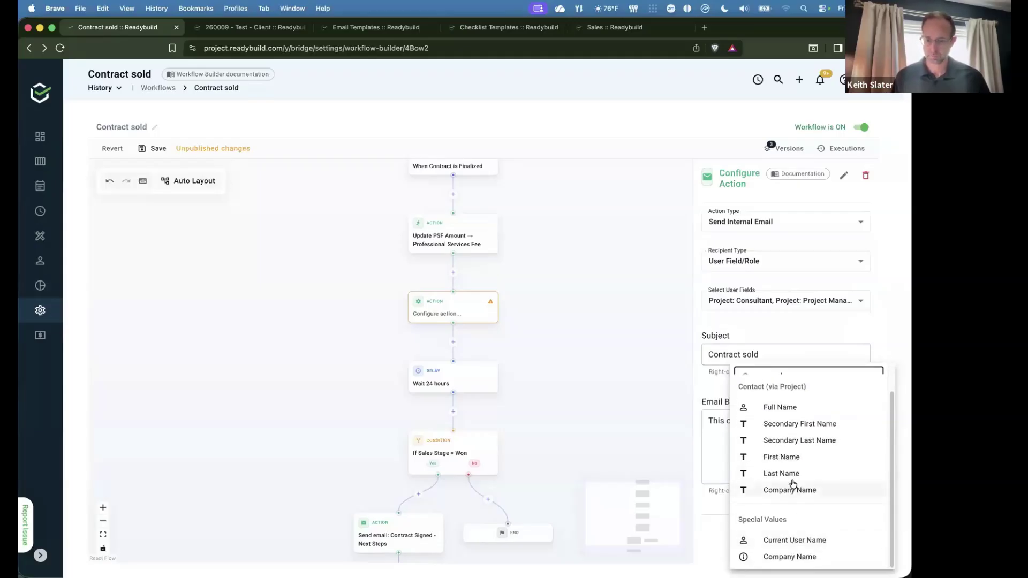
click(792, 456)
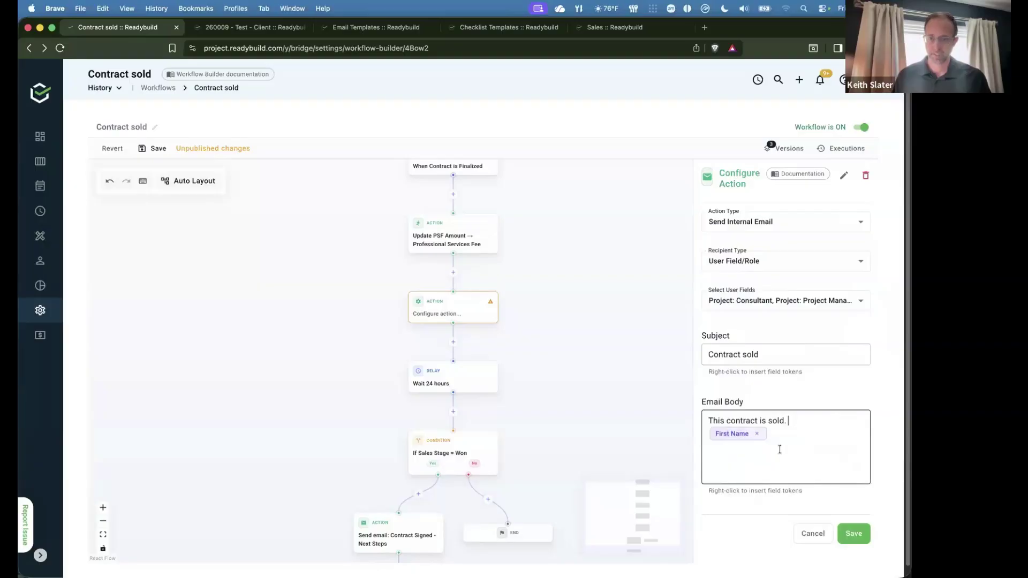
key(Return)
click(787, 444)
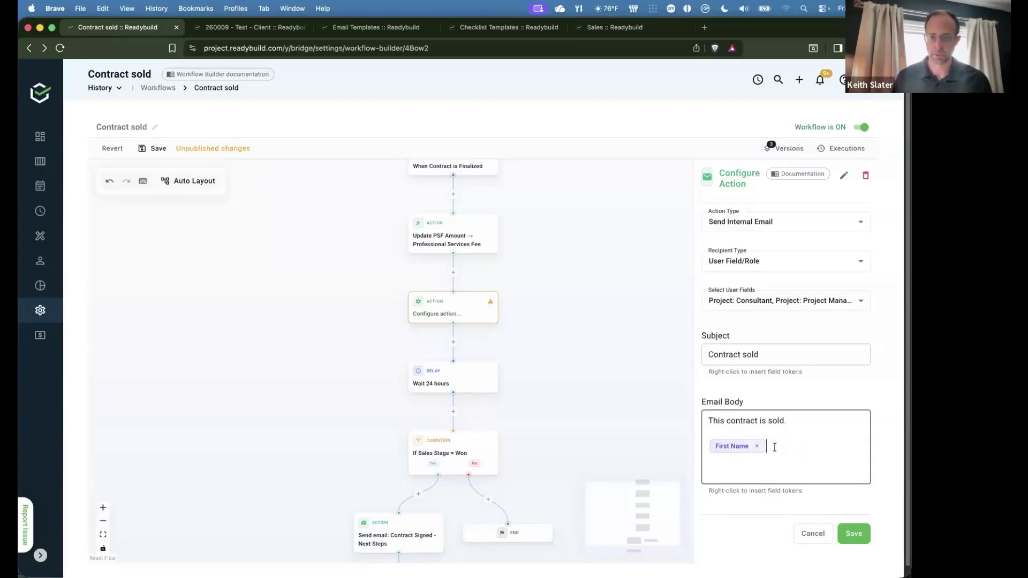
Save the internal email action, review it, and nudge its node left.
click(854, 534)
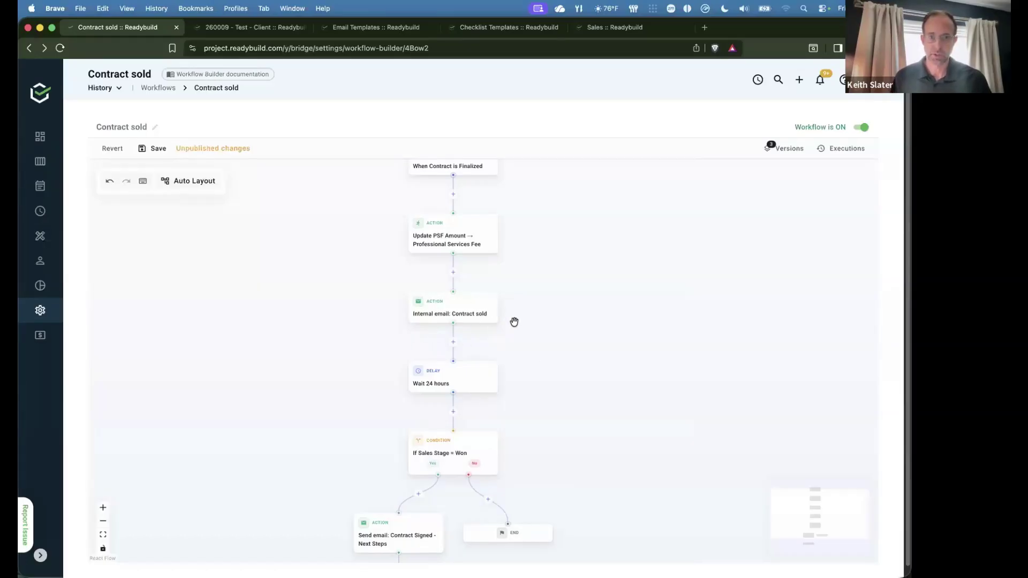
click(451, 313)
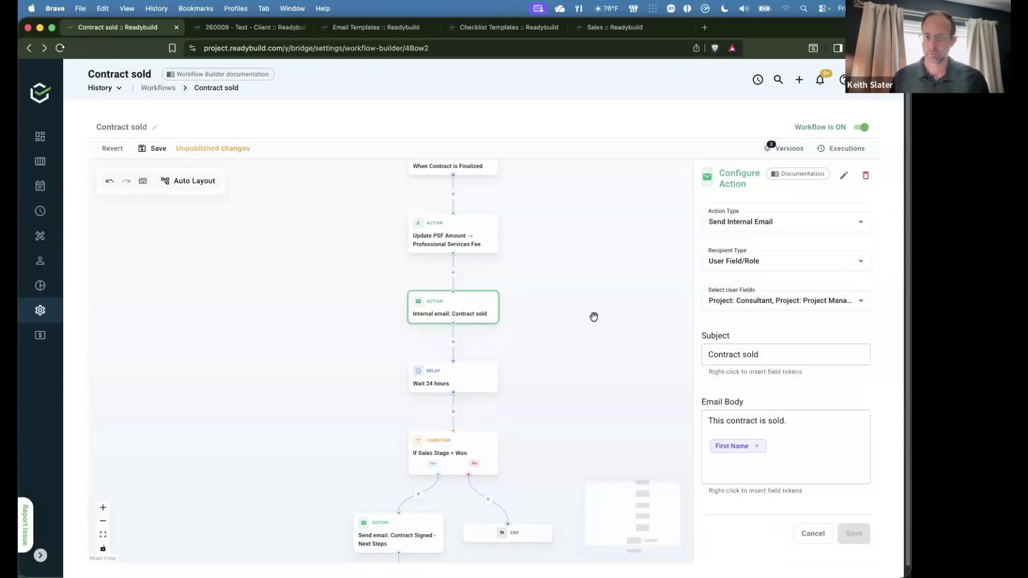
click(538, 301)
drag(471, 319, 467, 319)
Insert a conditional branch just before the internal Contract sold email.
click(533, 292)
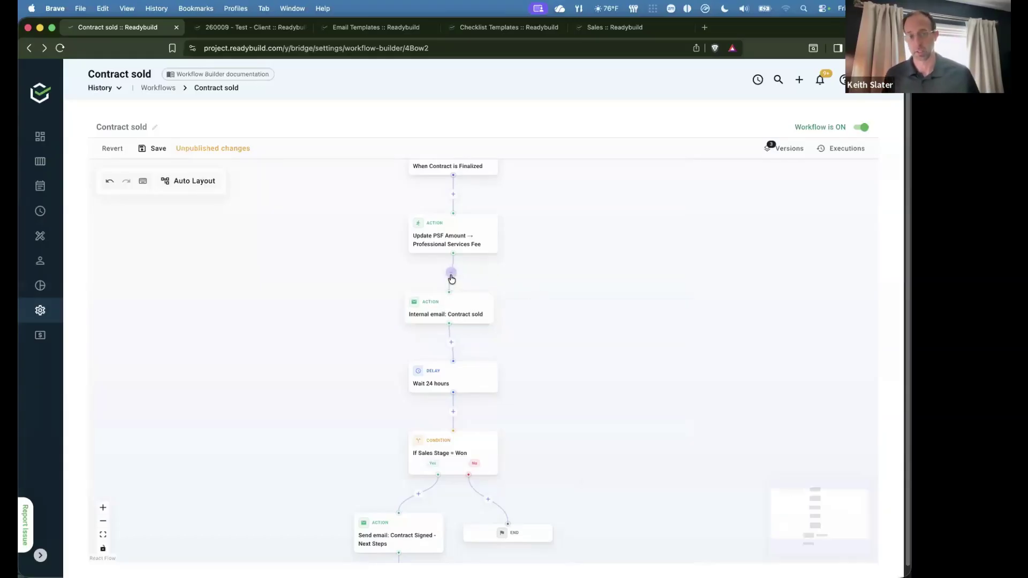
click(452, 275)
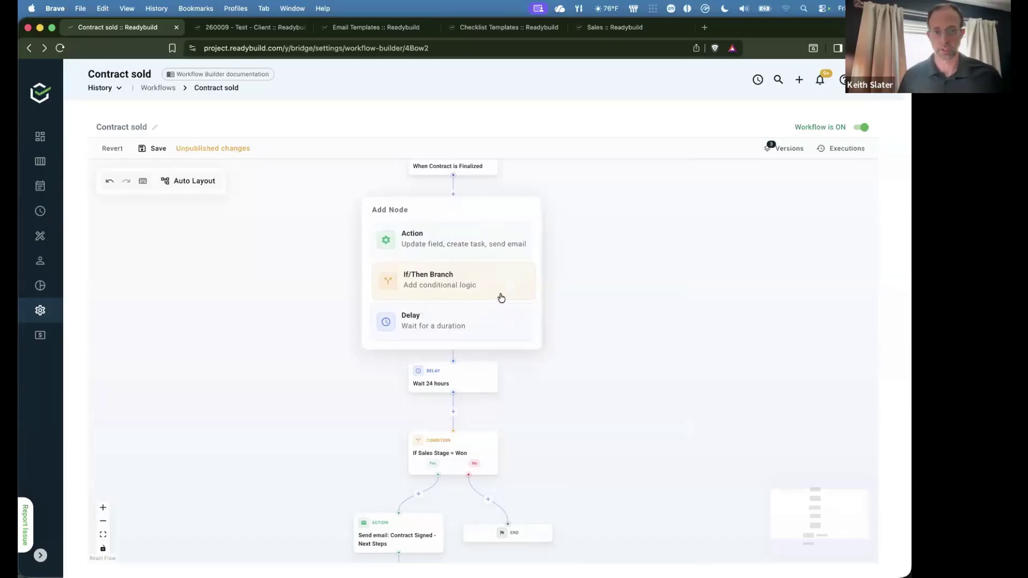
click(501, 298)
scroll(471, 364, down, 2)
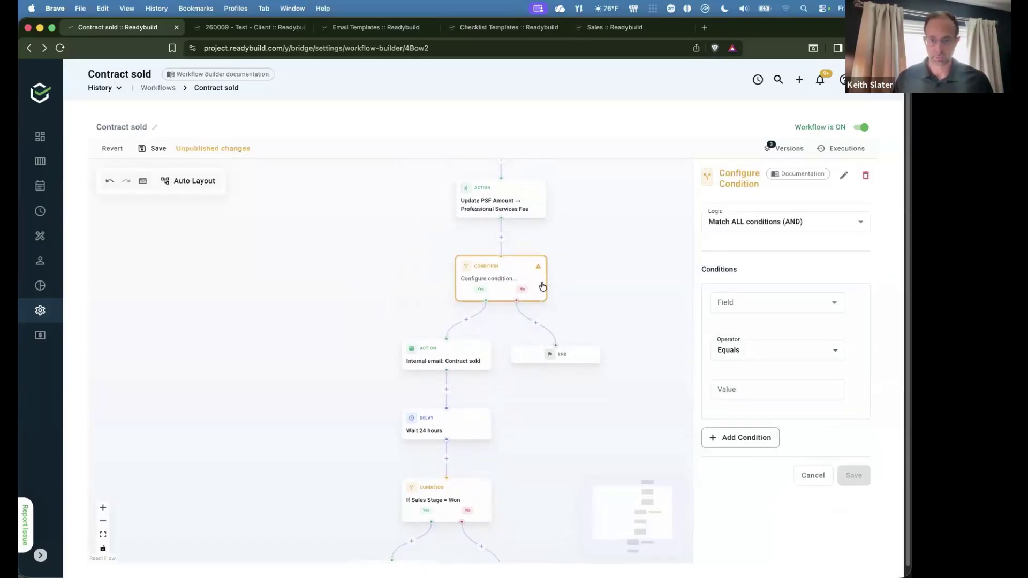
Set the condition to Division equals Design Build, save it, and review the comparison operators.
click(757, 301)
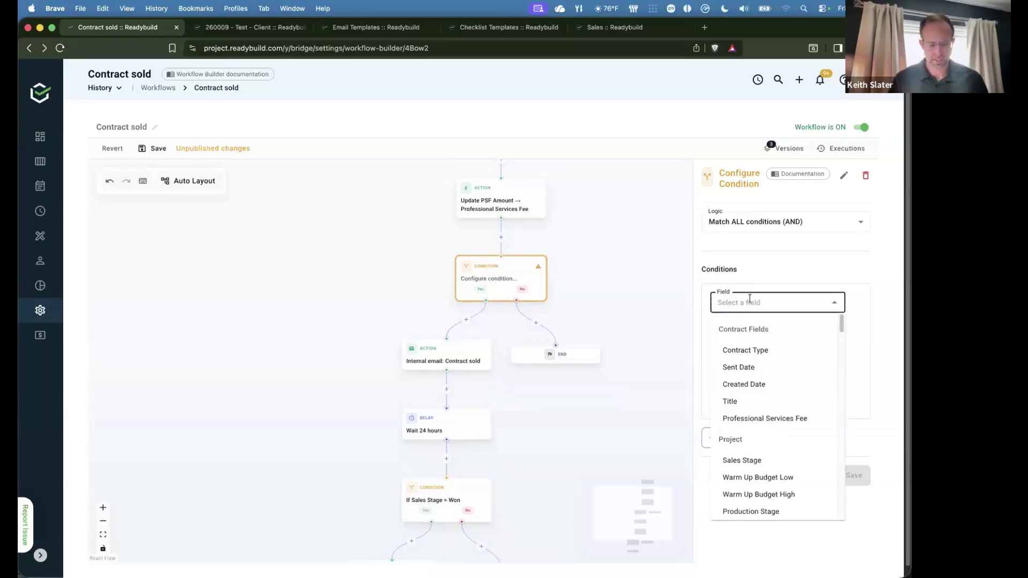
text(divis)
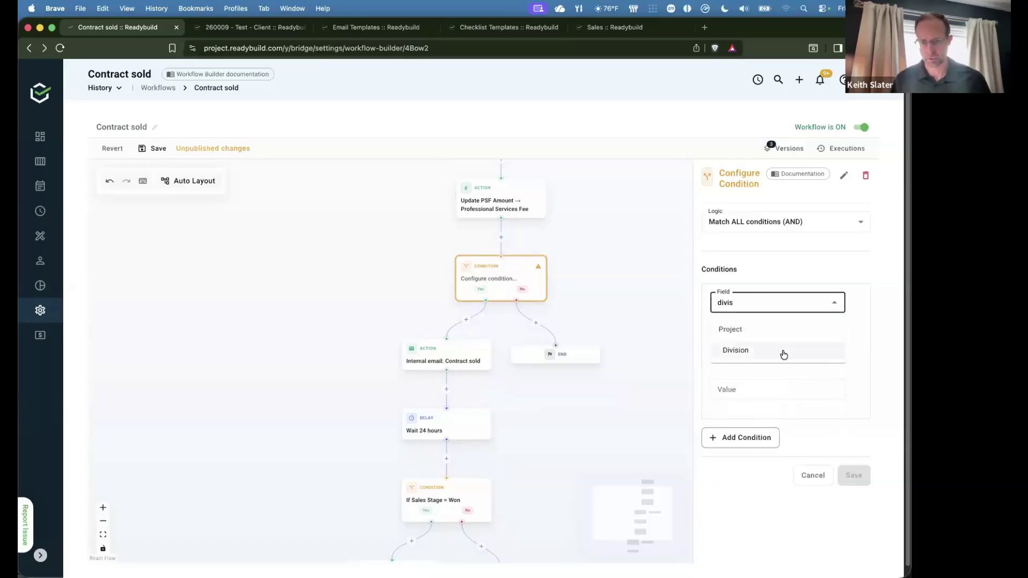
click(783, 351)
click(764, 392)
click(760, 429)
click(858, 474)
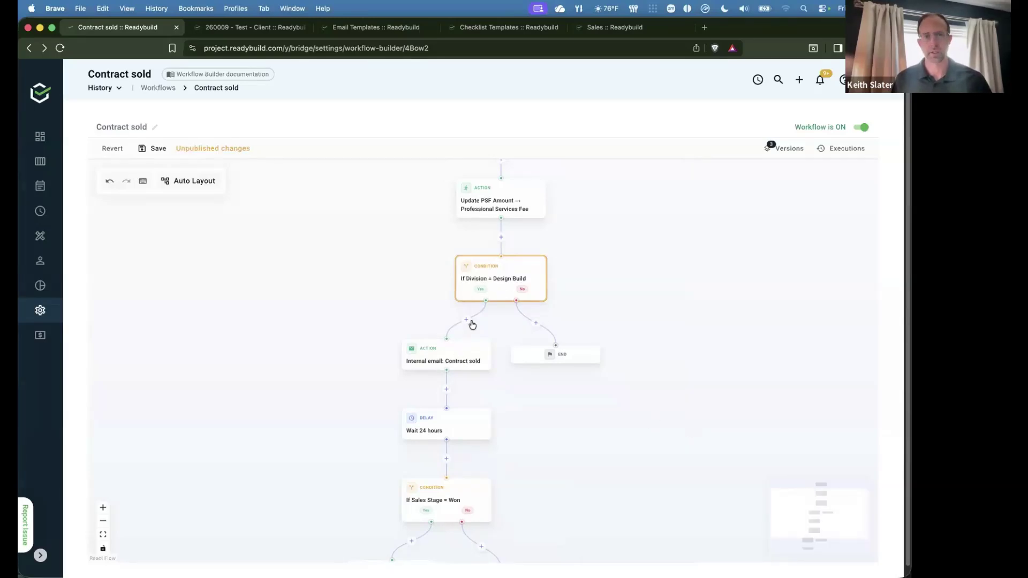
click(492, 289)
click(777, 356)
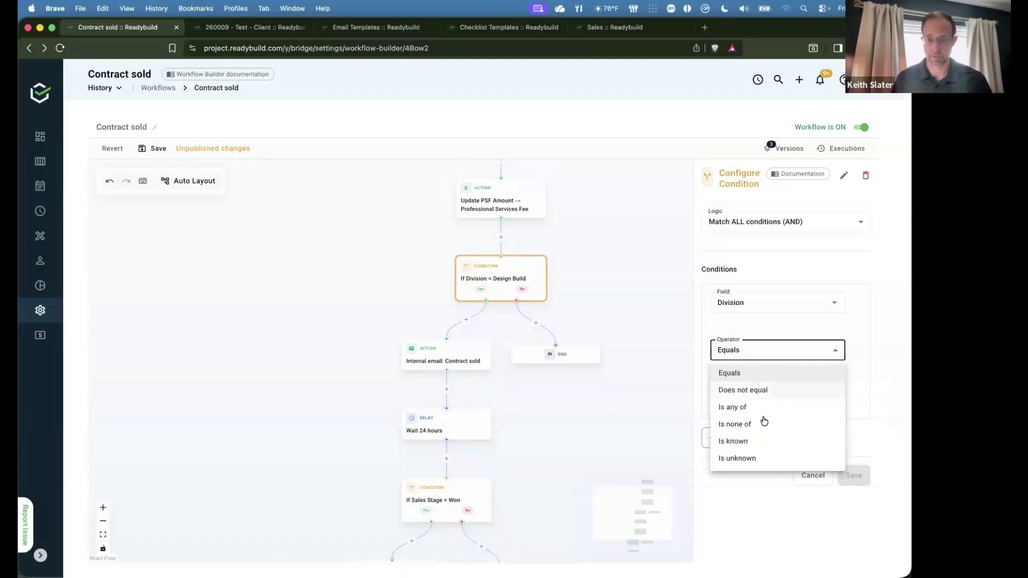
click(447, 335)
click(446, 335)
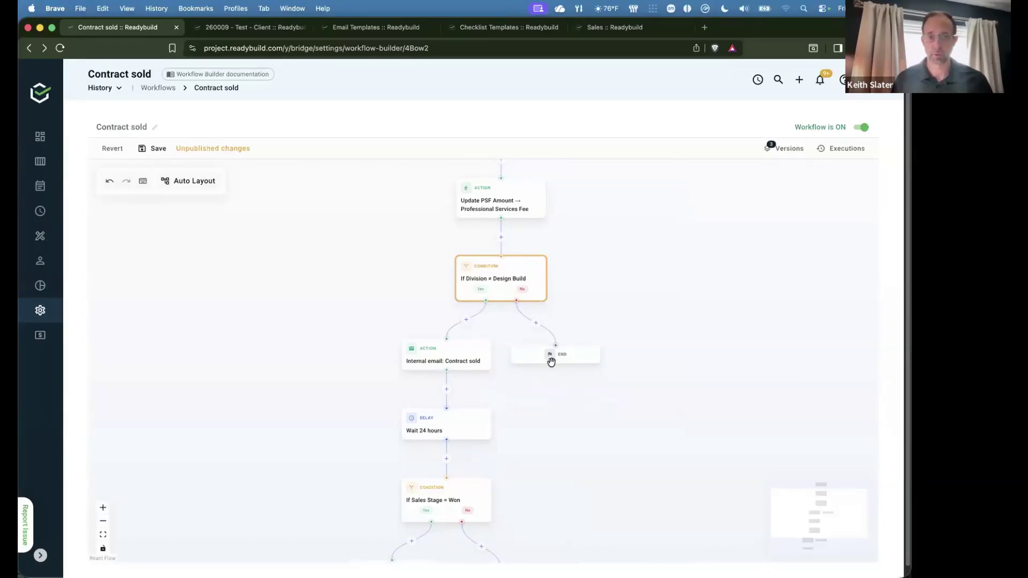
Delete the No-branch END node, route No to Wait 24 hours, and save.
click(552, 336)
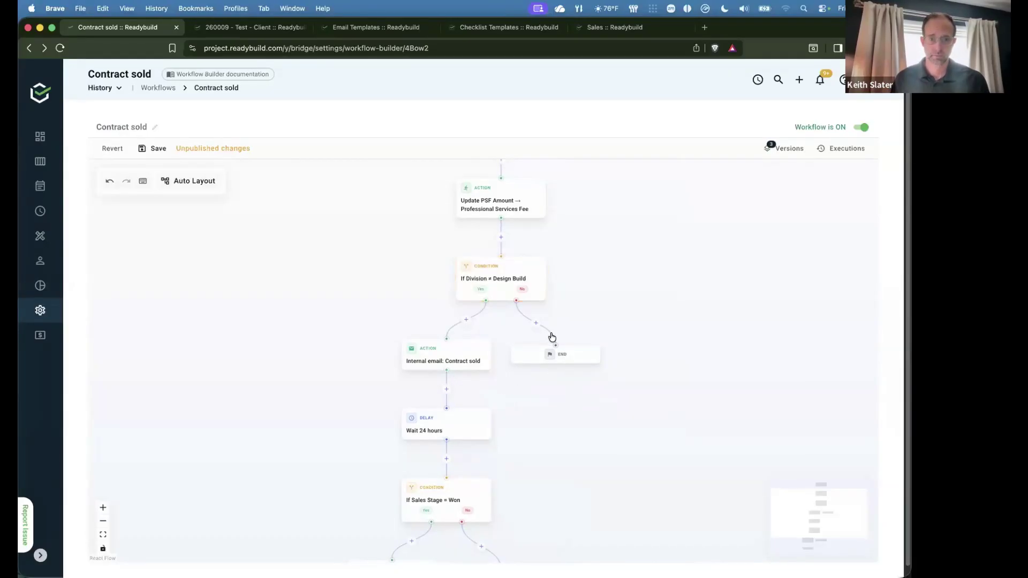
click(552, 355)
key(BackSpace)
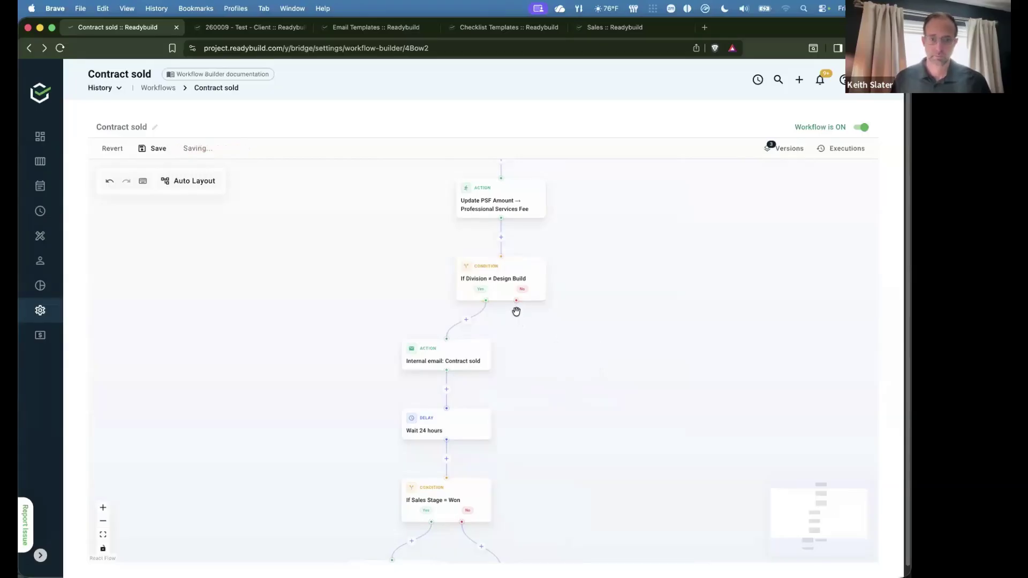
drag(516, 301, 448, 410)
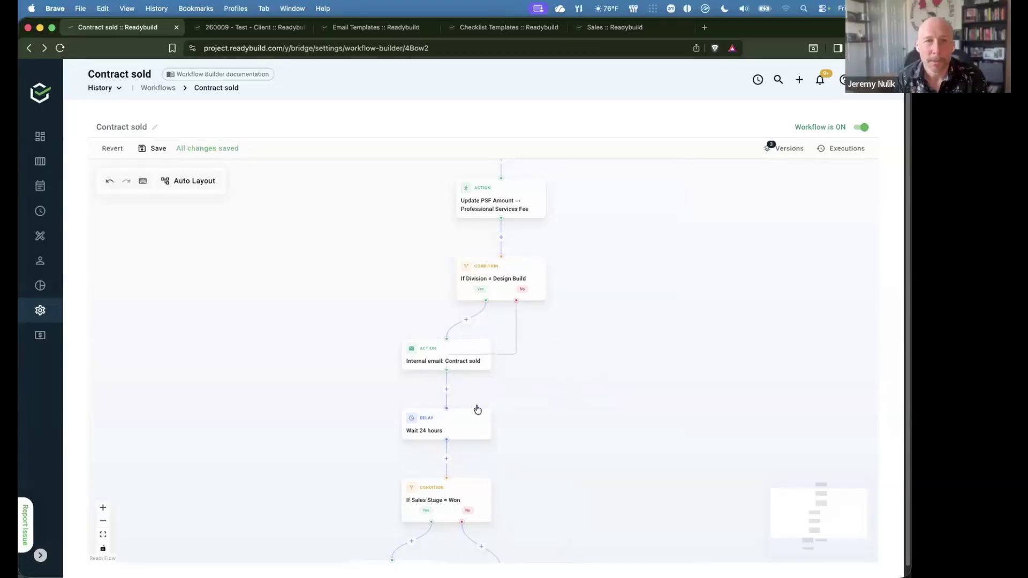
drag(409, 349, 356, 331)
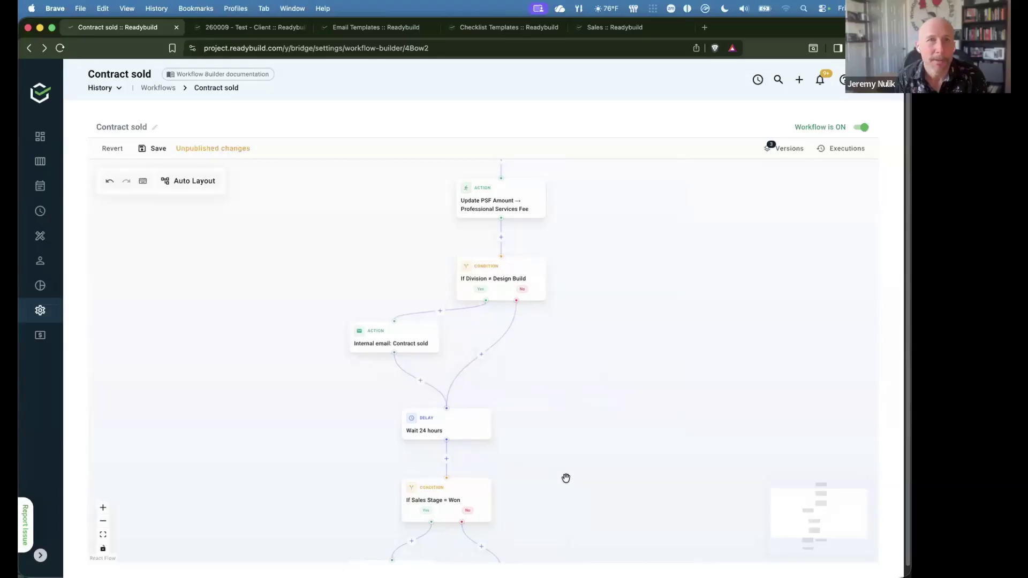
click(144, 150)
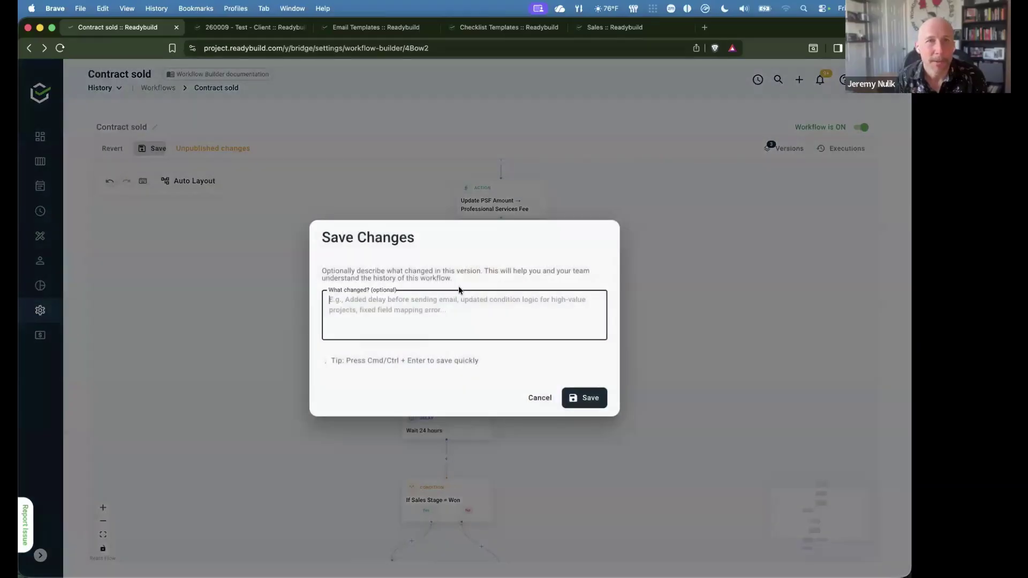
click(568, 401)
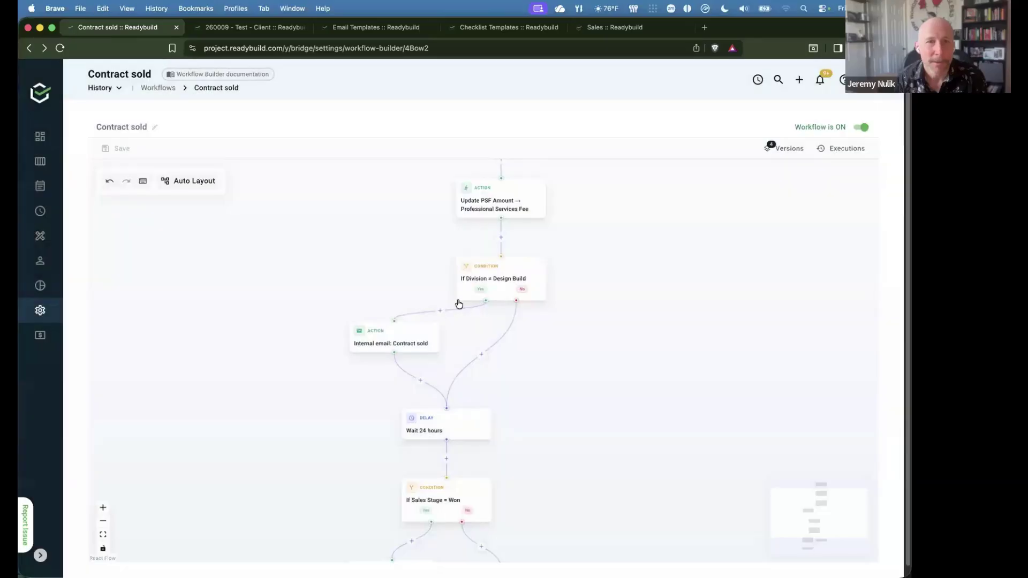
Delete the Division condition and save the workflow as a new version.
scroll(457, 300, down, 3)
scroll(583, 276, up, 2)
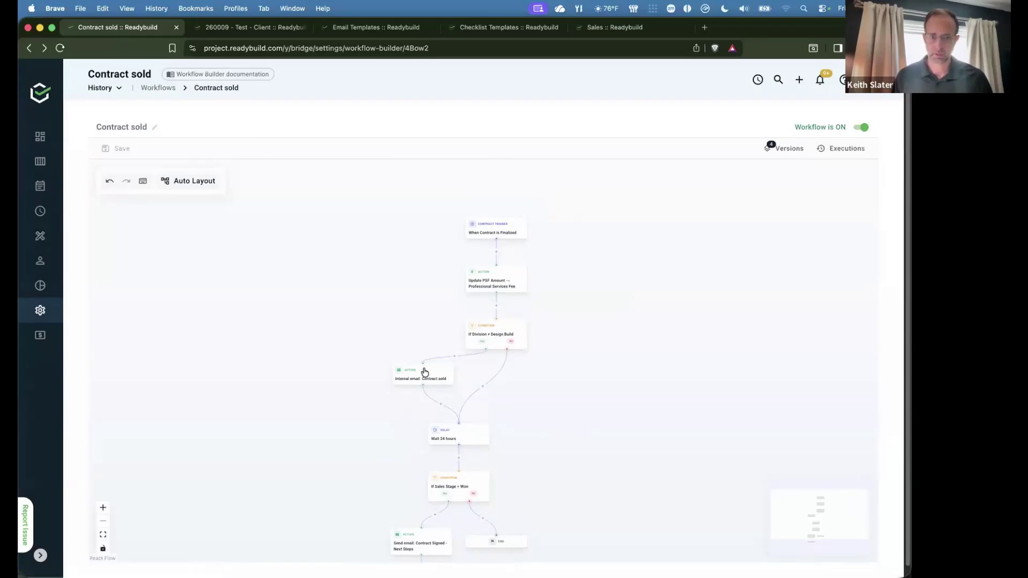
click(496, 339)
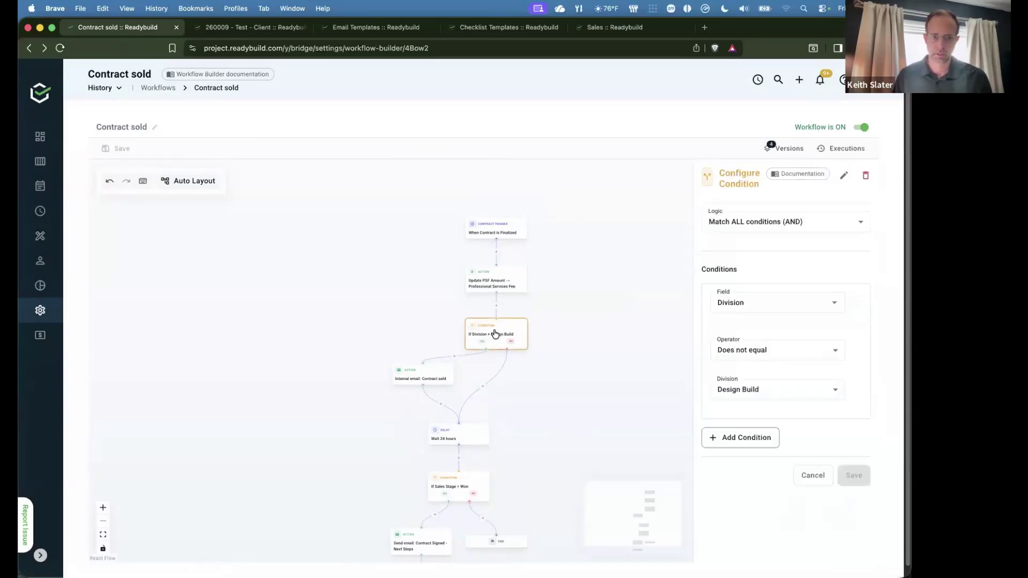
key(BackSpace)
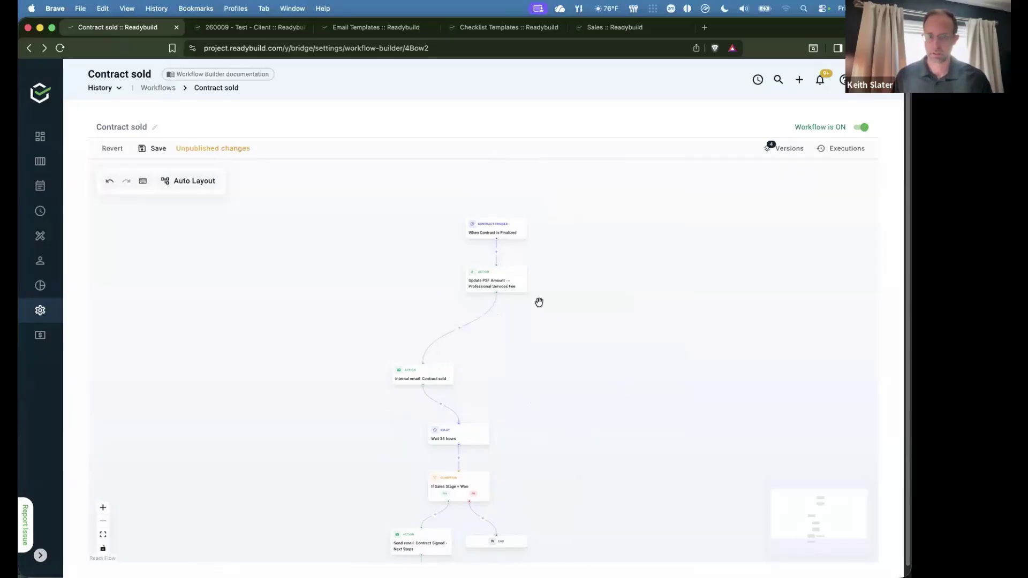
key(super+s)
click(580, 398)
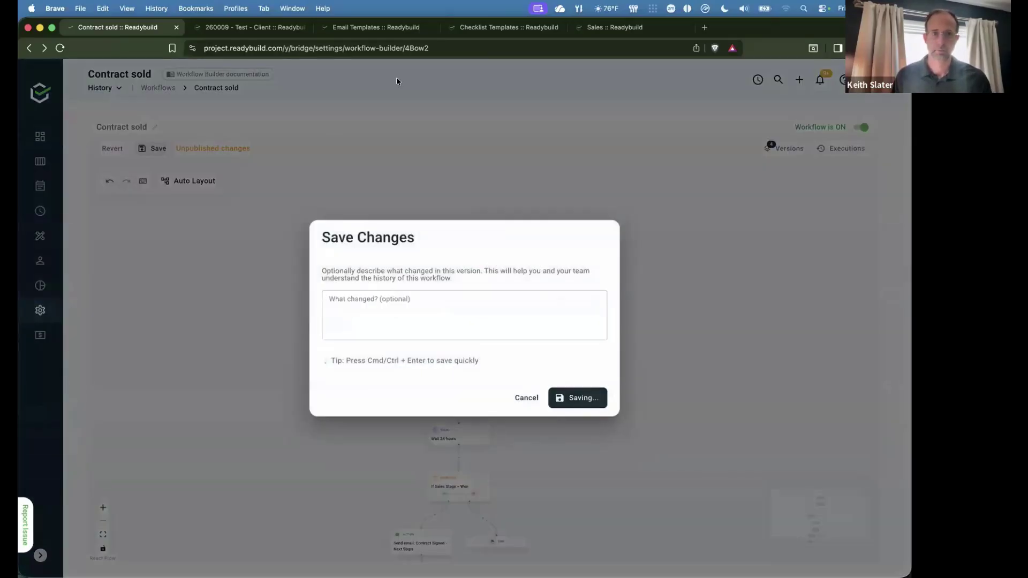
click(250, 26)
click(372, 30)
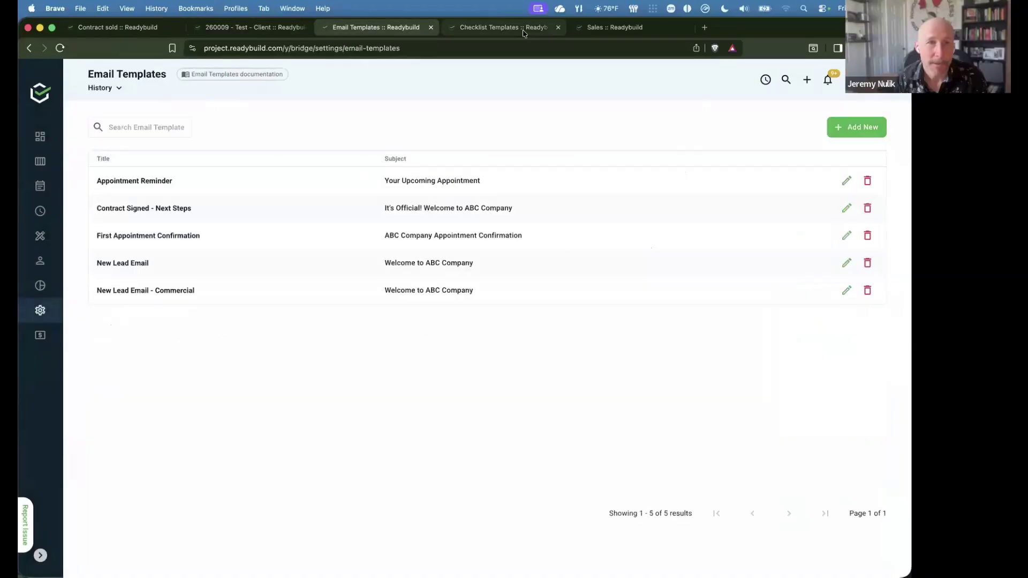
Check the contracts of project 260009 - Test - Client, then return to the Sales board.
click(507, 28)
click(582, 30)
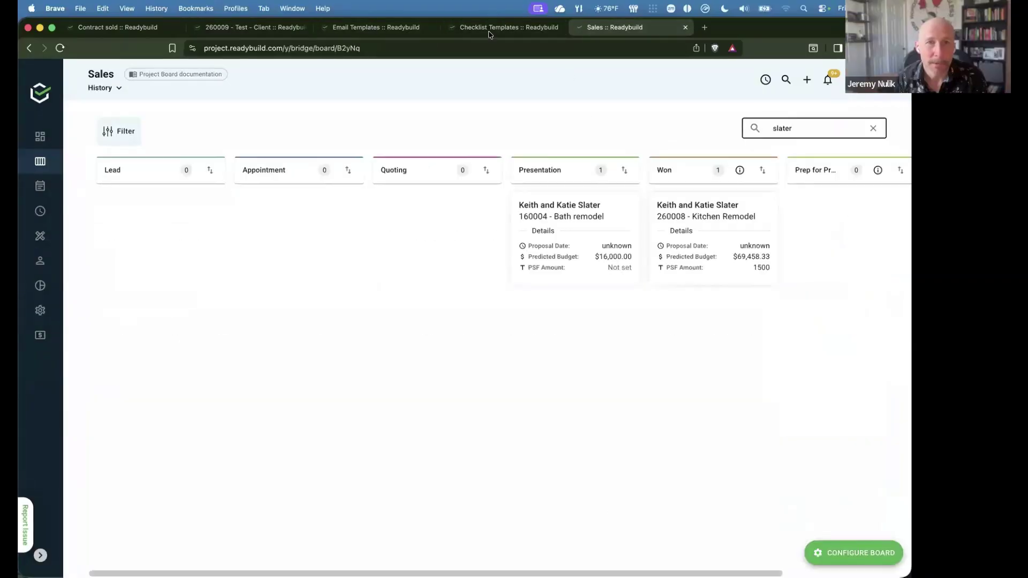
key(ctrl+shift+Tab)
key(ctrl+shift+Tab)
key(ctrl+shift+Tab)
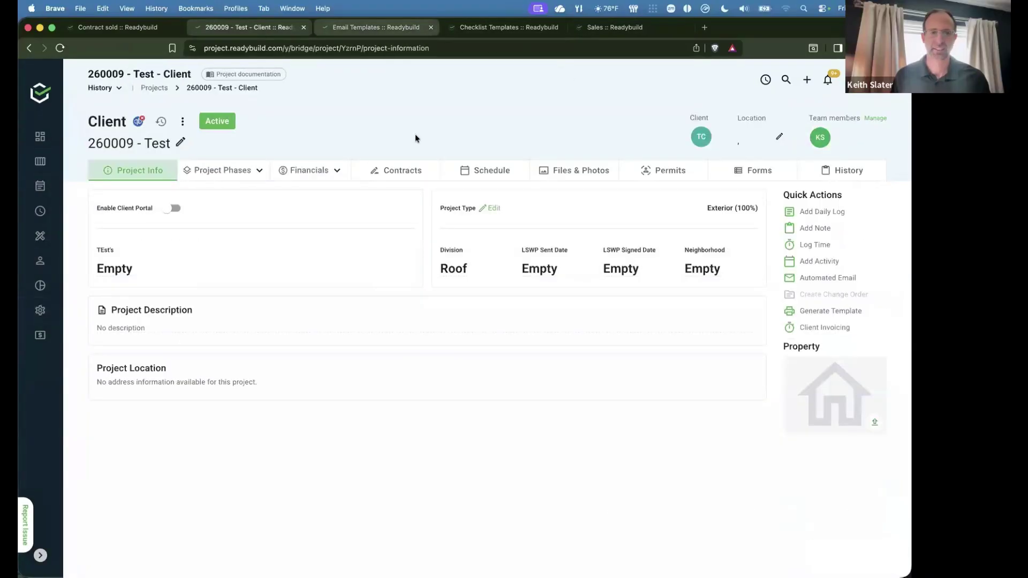
click(416, 170)
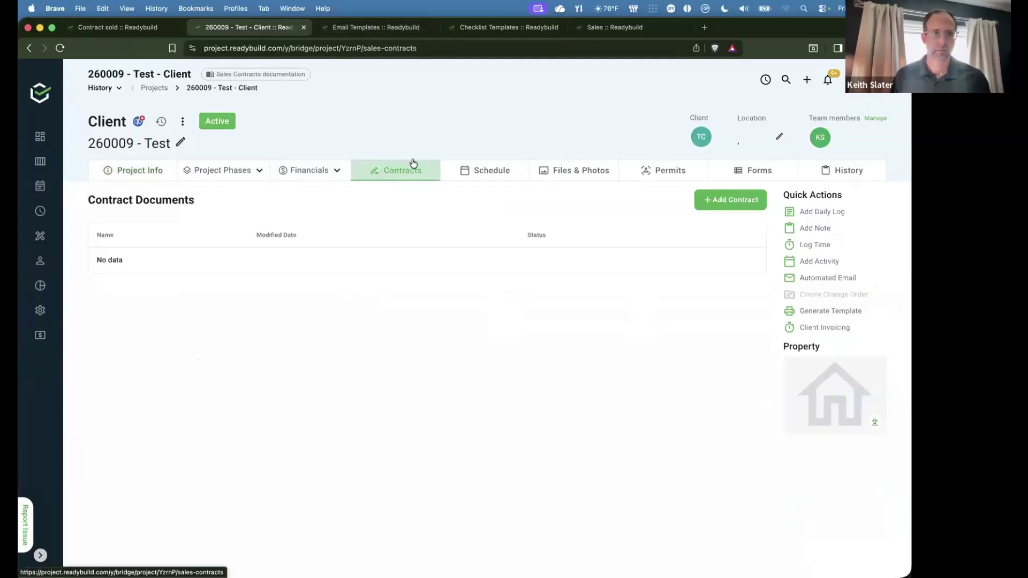
key(ctrl+Tab)
key(ctrl+Tab)
key(ctrl+Tab)
Open the 260008 Kitchen Remodel Project Proposal contract and unlock it back to Draft.
click(705, 217)
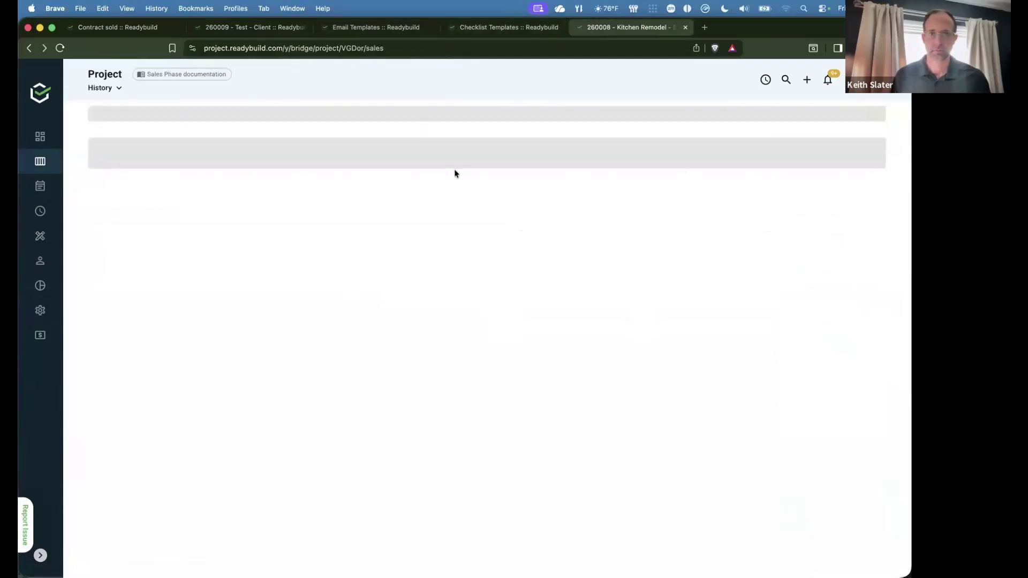
click(381, 178)
double_click(132, 266)
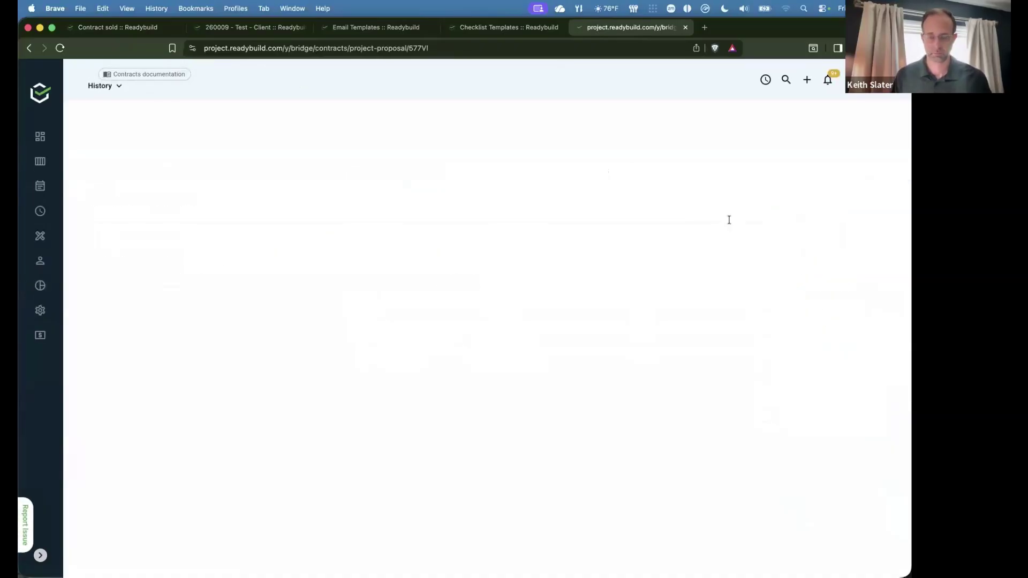
click(172, 518)
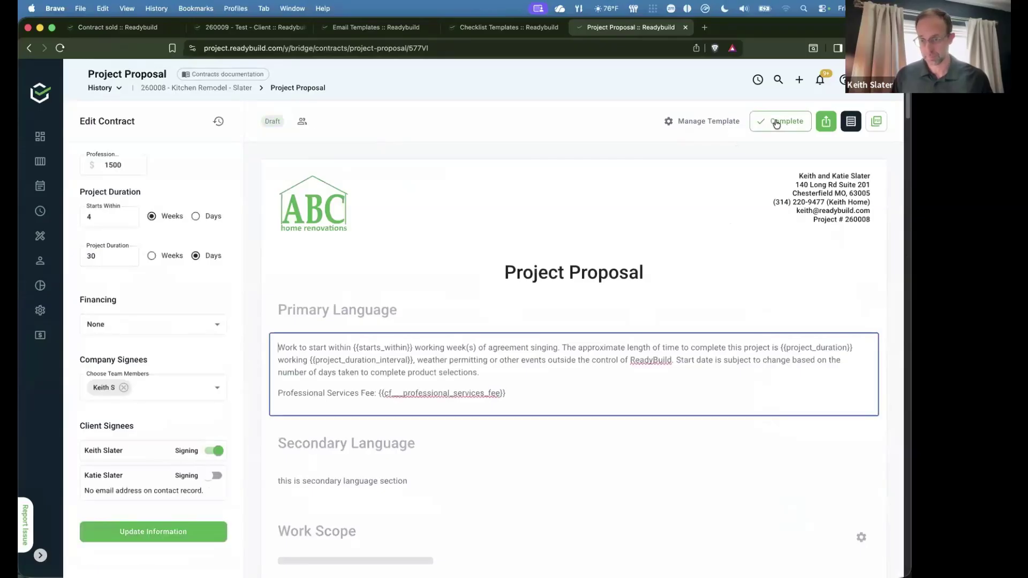
Confirm the 260008 Project Proposal as complete, then view the resulting 'Contract sold' email in Outlook.
click(773, 123)
click(522, 379)
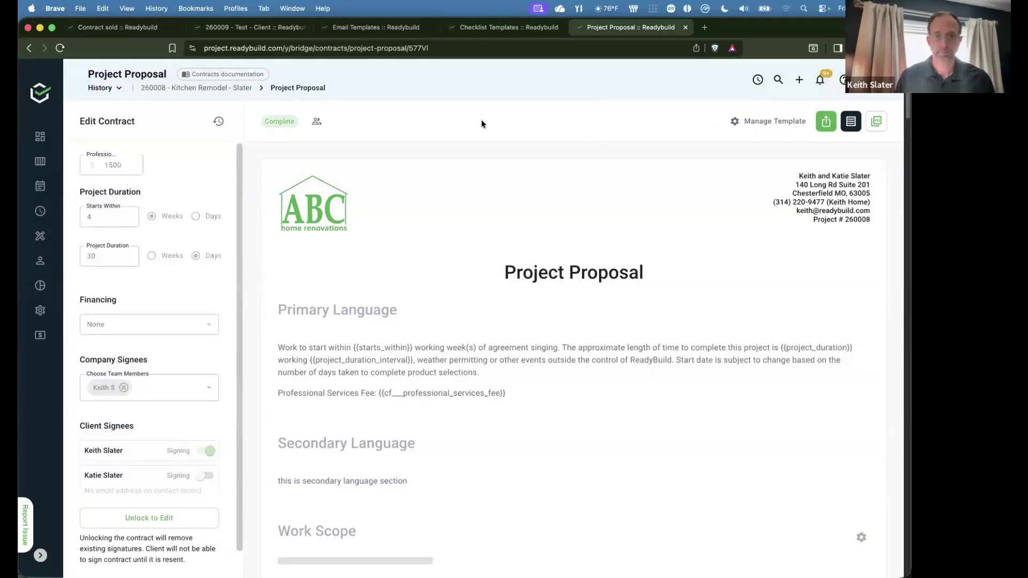
key(super+grave)
click(232, 255)
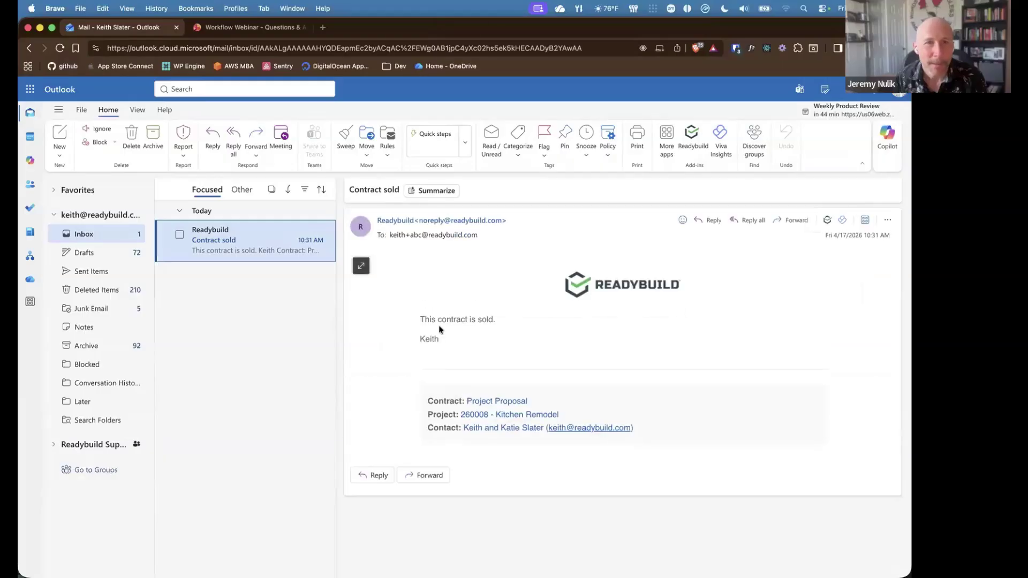
Review the email's 'This contract is sold.' text and sign-off, then go back to the Readybuild contract.
drag(427, 320, 433, 347)
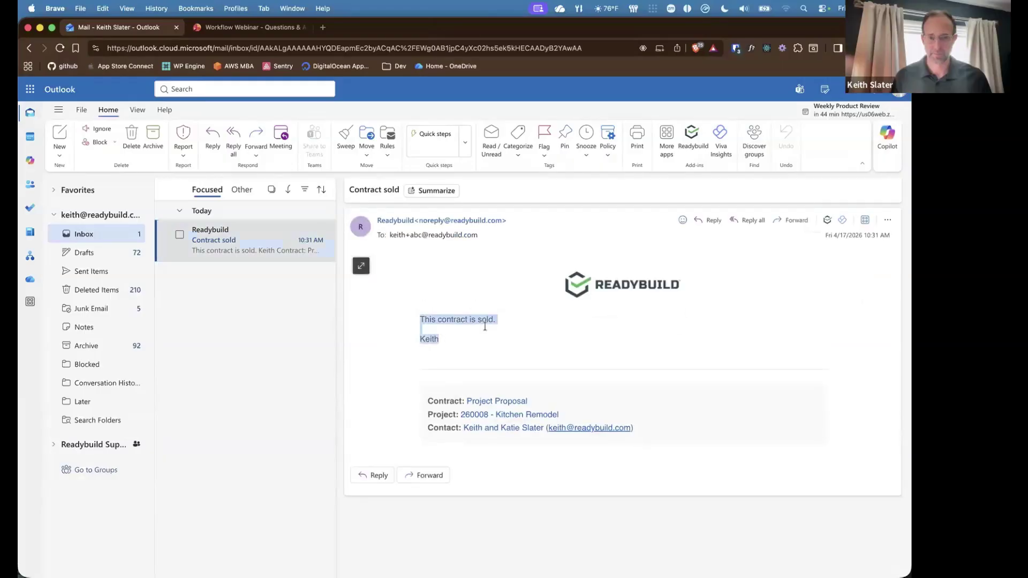
double_click(430, 339)
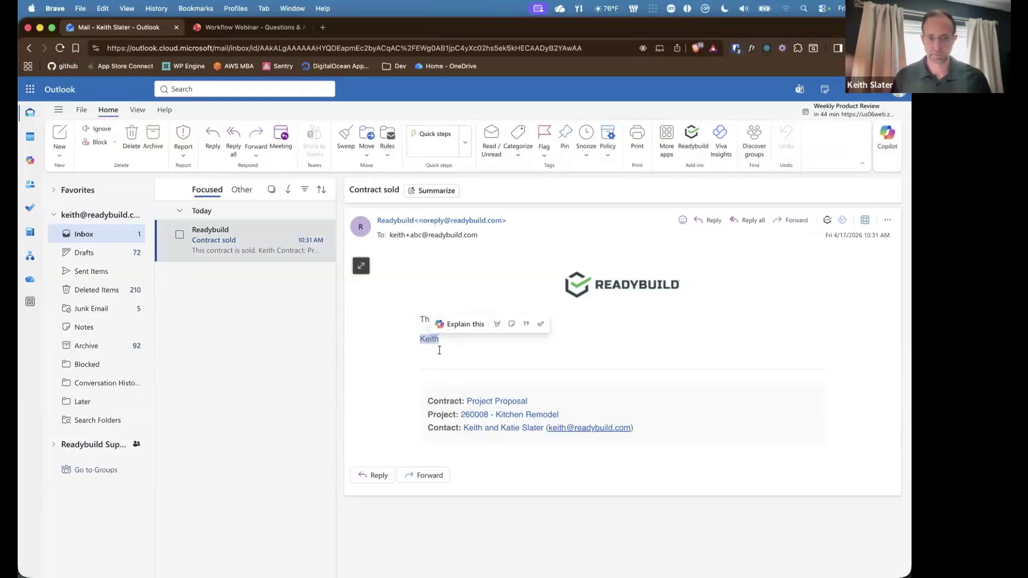
click(468, 349)
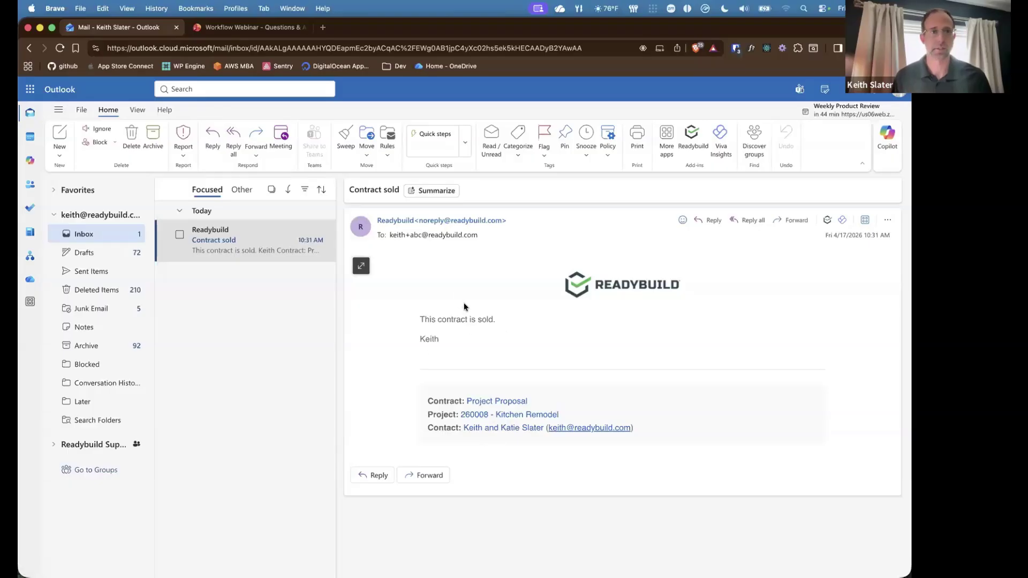
key(super+grave)
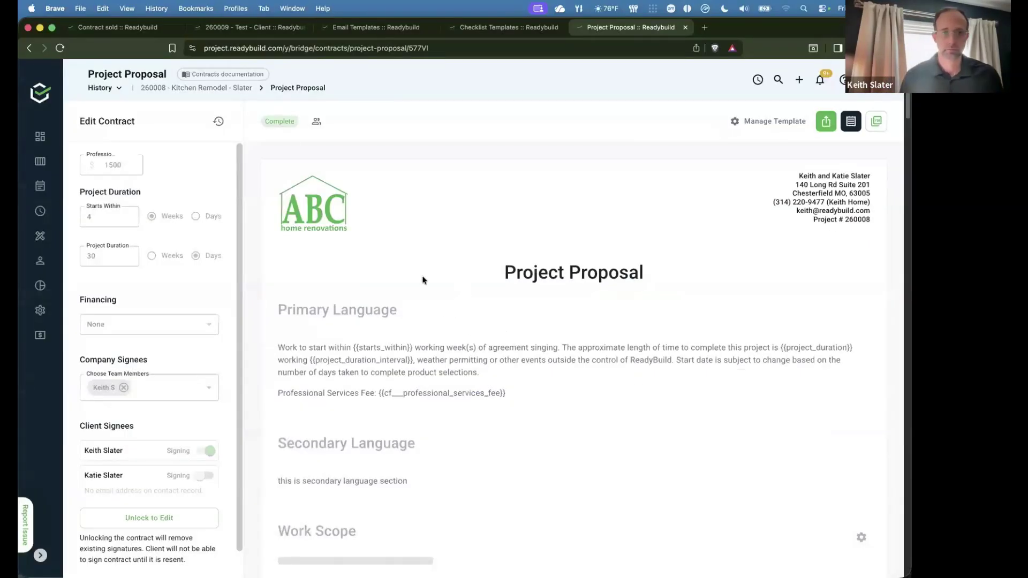
Go from the Contract sold workflow to the workflows list, then show the Calendar settings options.
click(122, 28)
click(160, 88)
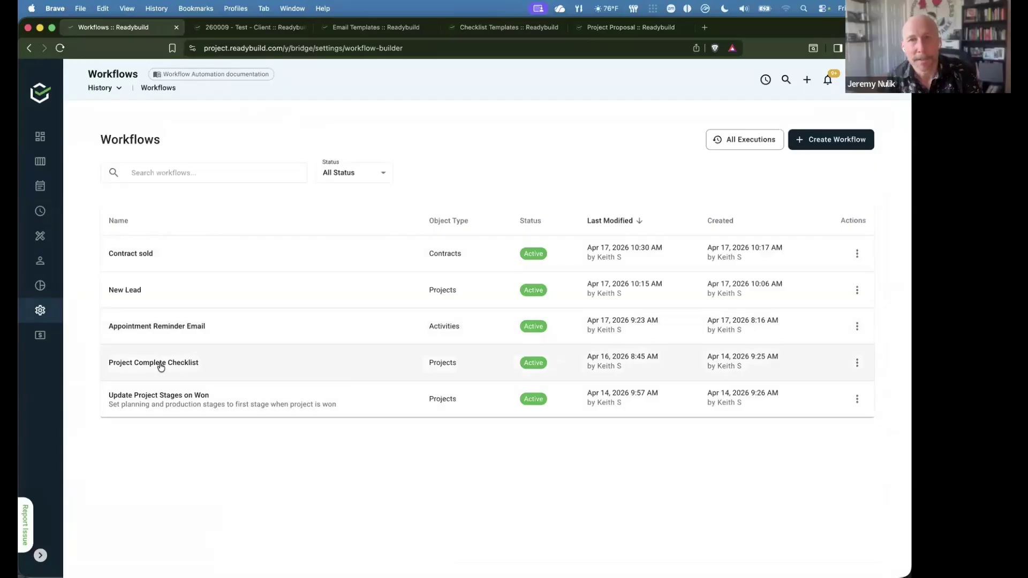
key(ctrl+Tab)
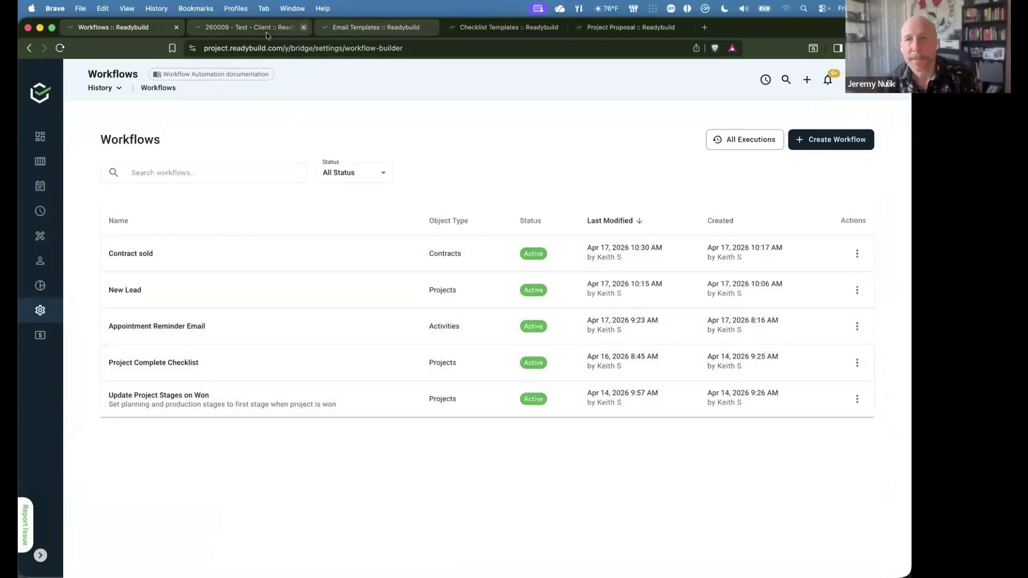
click(41, 311)
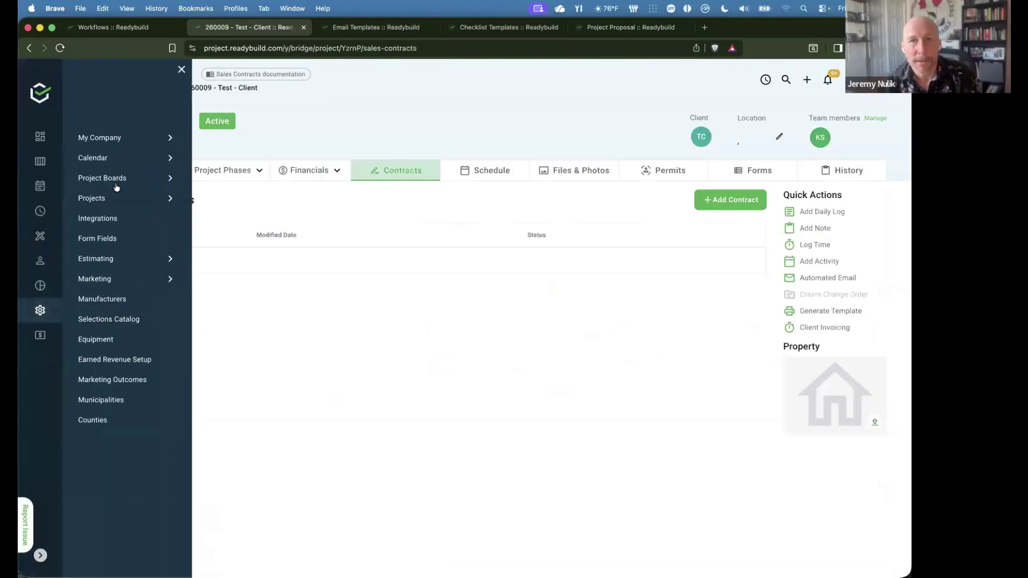
click(115, 158)
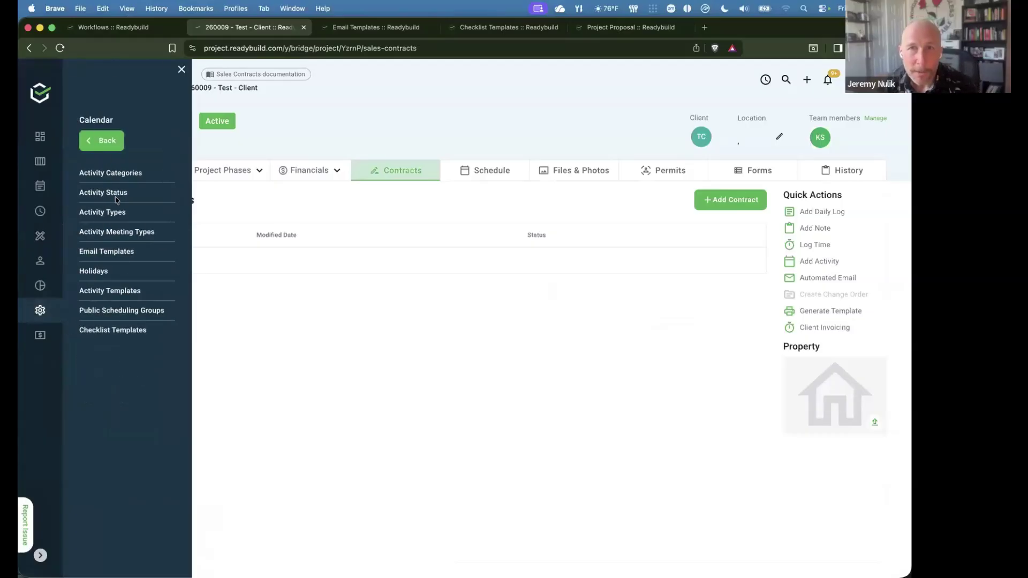
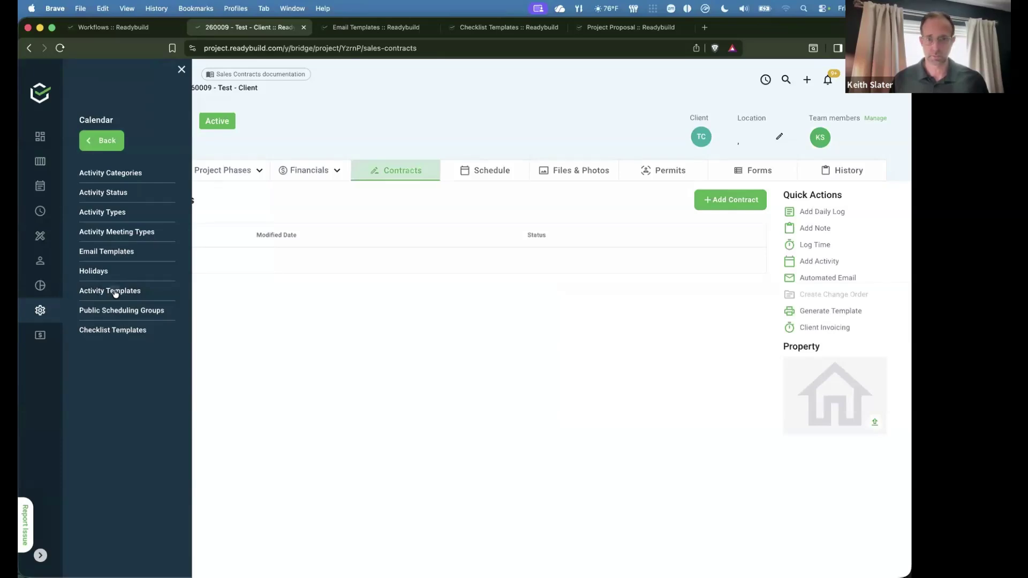
Bring up the Activity Templates list and pick out the Production Complete Checklist template.
click(115, 292)
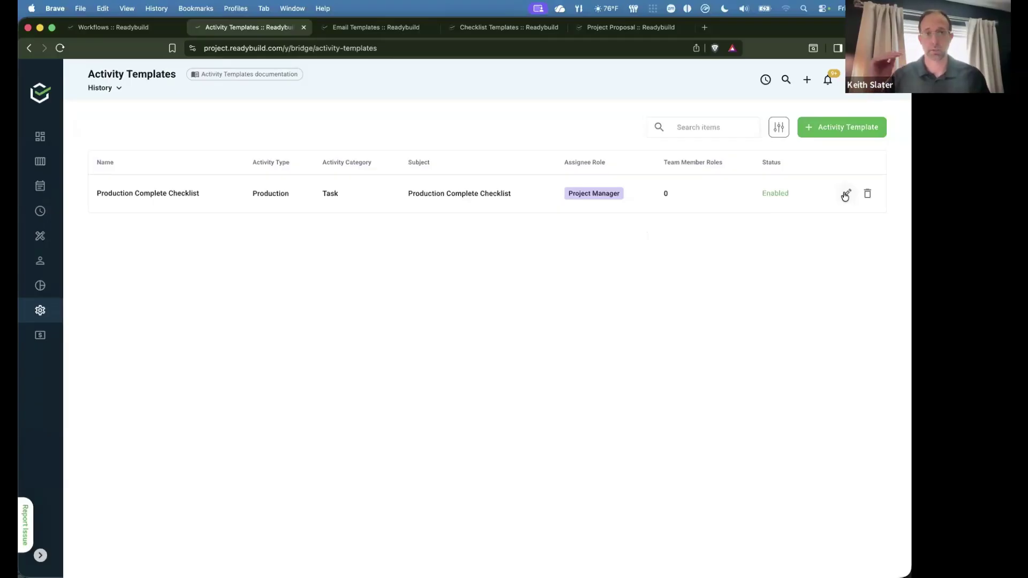
mouse_move(97, 193)
mouse_down()
mouse_move(189, 195)
mouse_move(259, 221)
mouse_up()
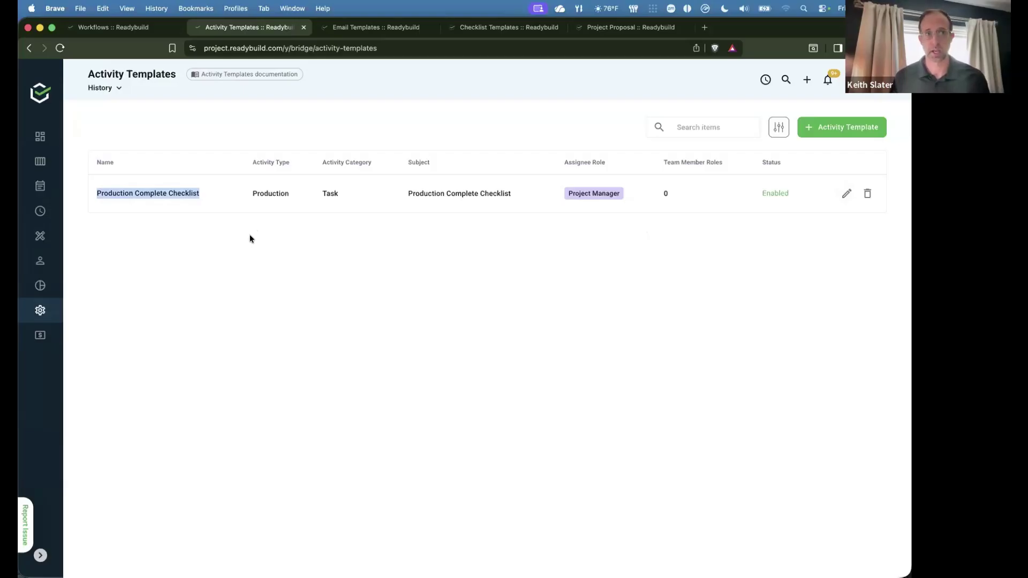
click(259, 193)
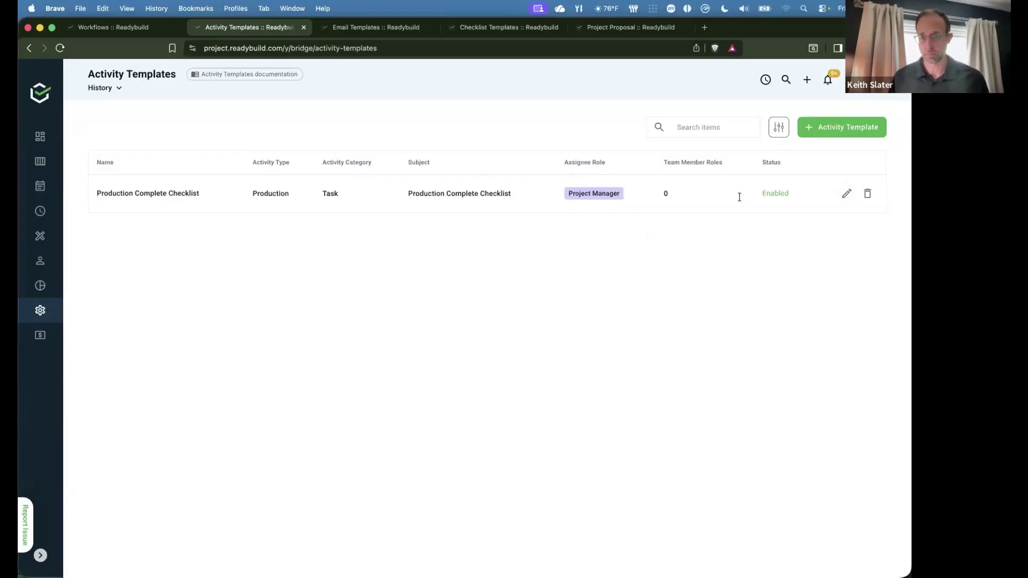
Review the Production Complete Checklist template's subject and Project Manager assignee, then cancel without changes.
click(780, 188)
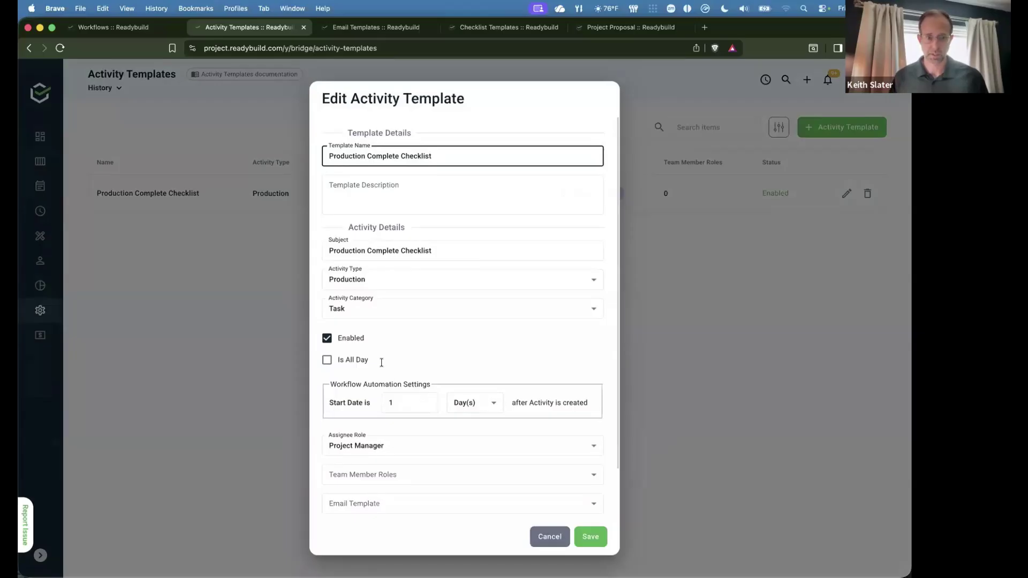
scroll(381, 362, down, 1)
scroll(364, 369, up, 1)
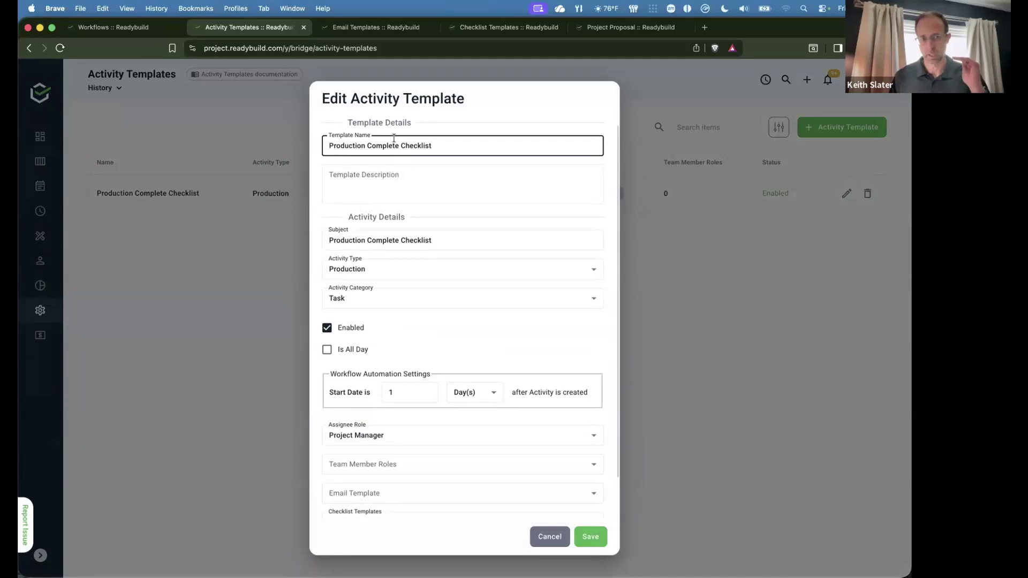
triple_click(455, 237)
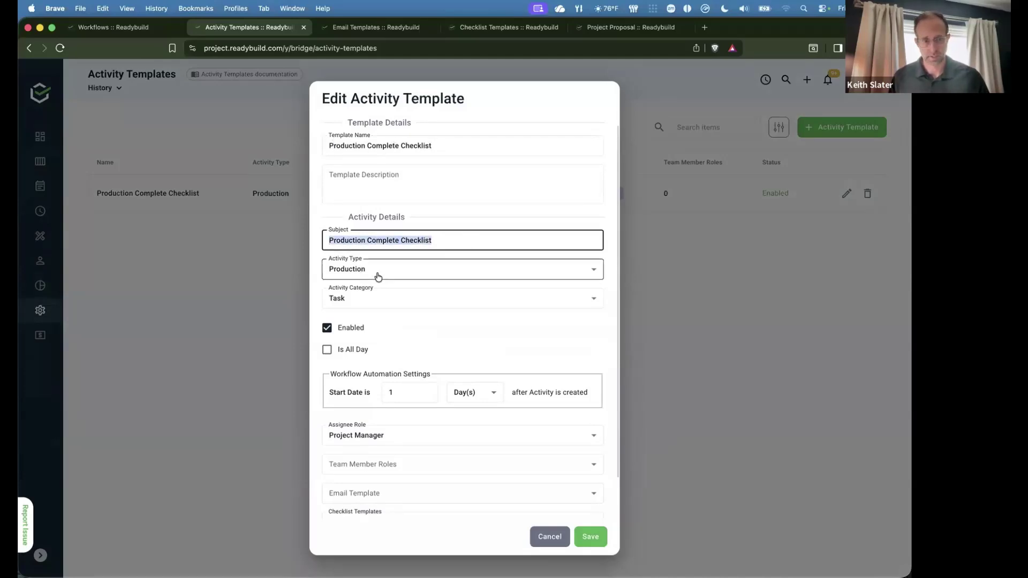
scroll(386, 394, down, 2)
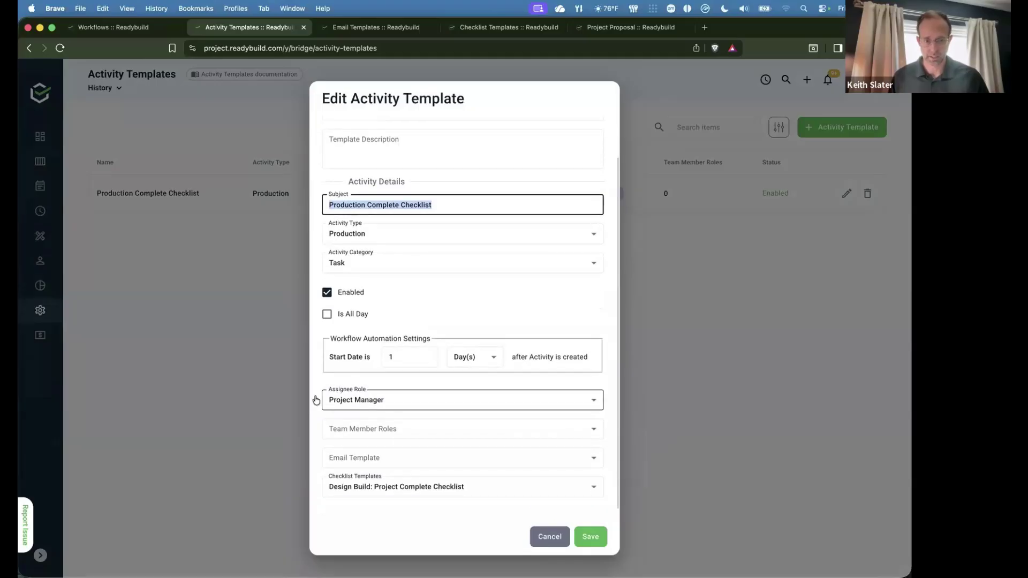
click(367, 404)
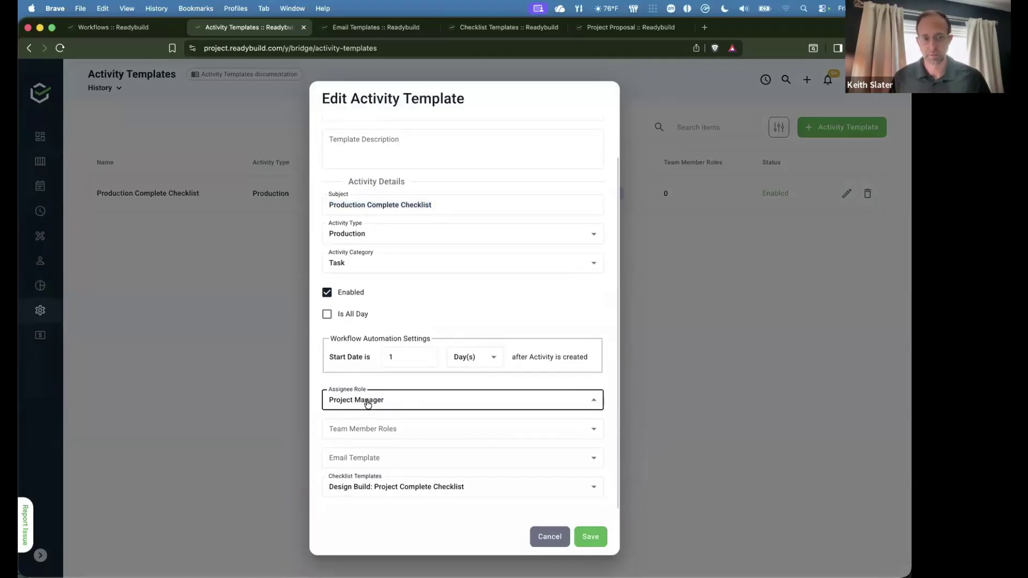
click(320, 416)
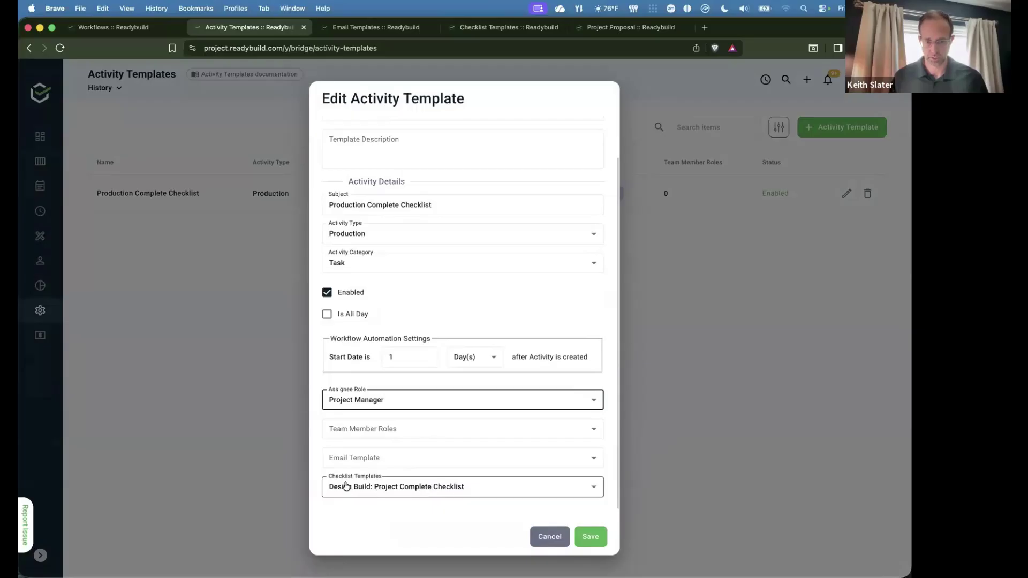
click(548, 536)
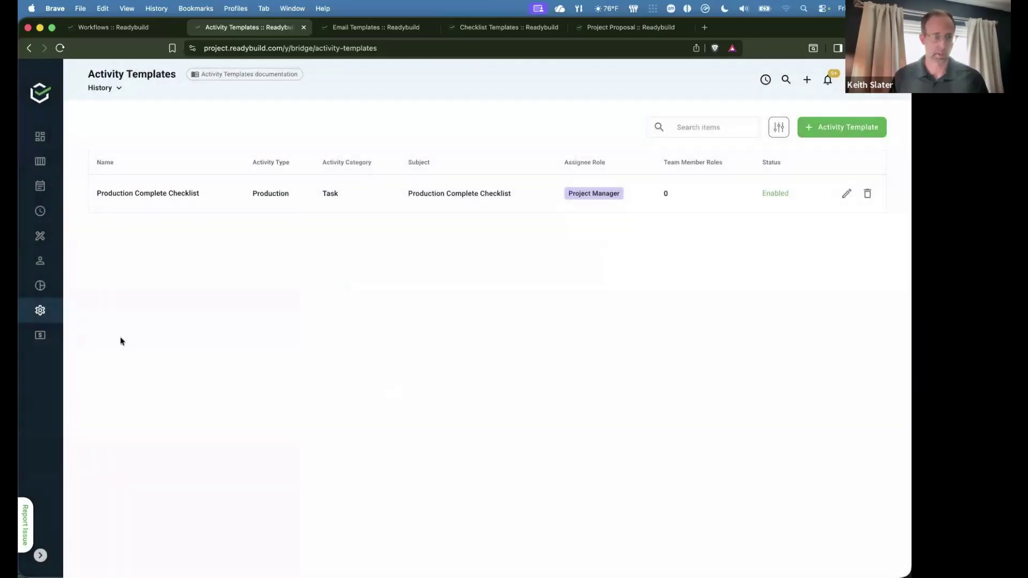
Open the Design Build: Project Complete Checklist from Settings > Checklist Templates.
click(40, 312)
click(127, 331)
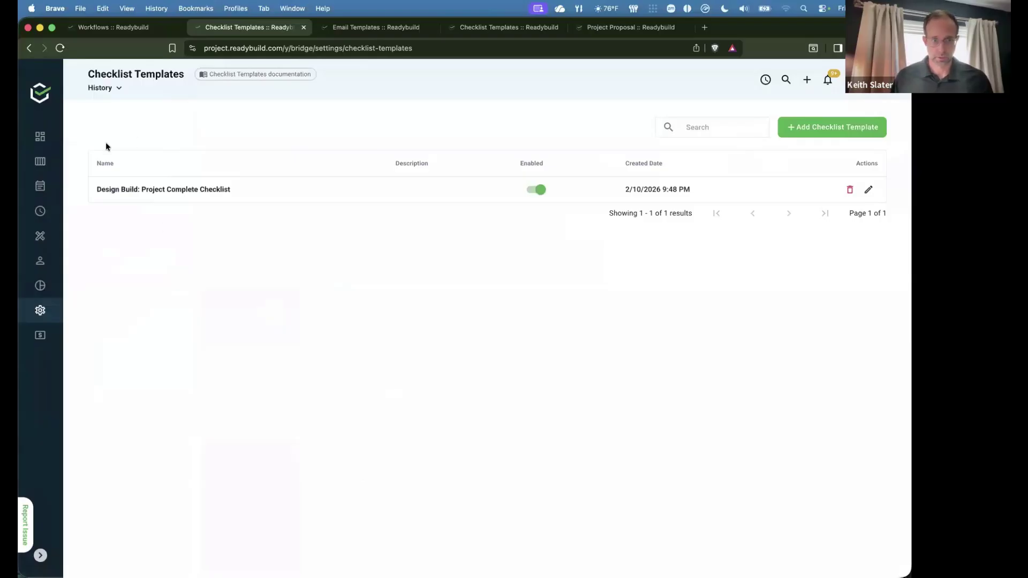
drag(89, 75, 184, 75)
click(188, 192)
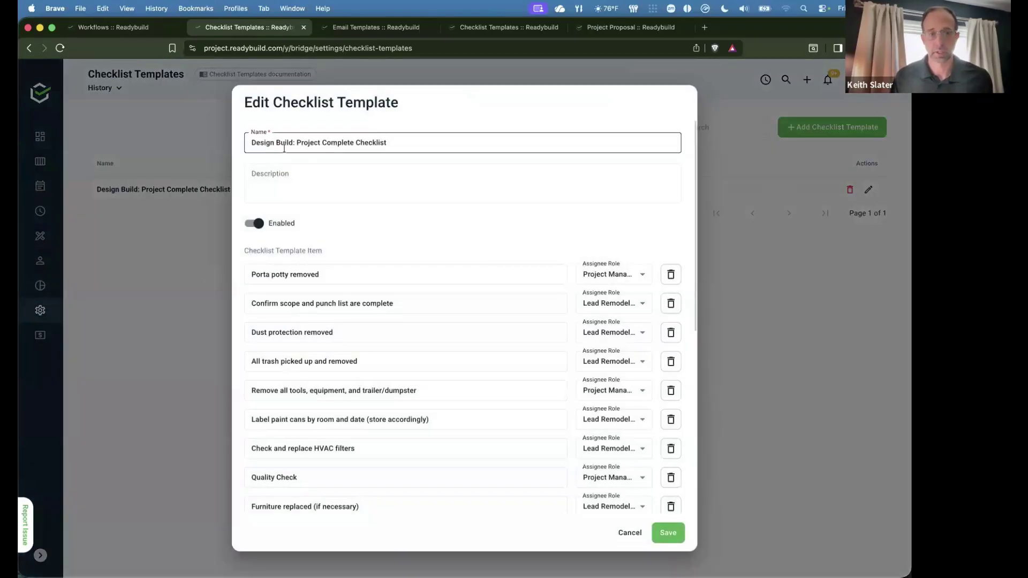
Scroll through its items, such as Porta potty removed, cancel, and return to Workflows.
click(310, 273)
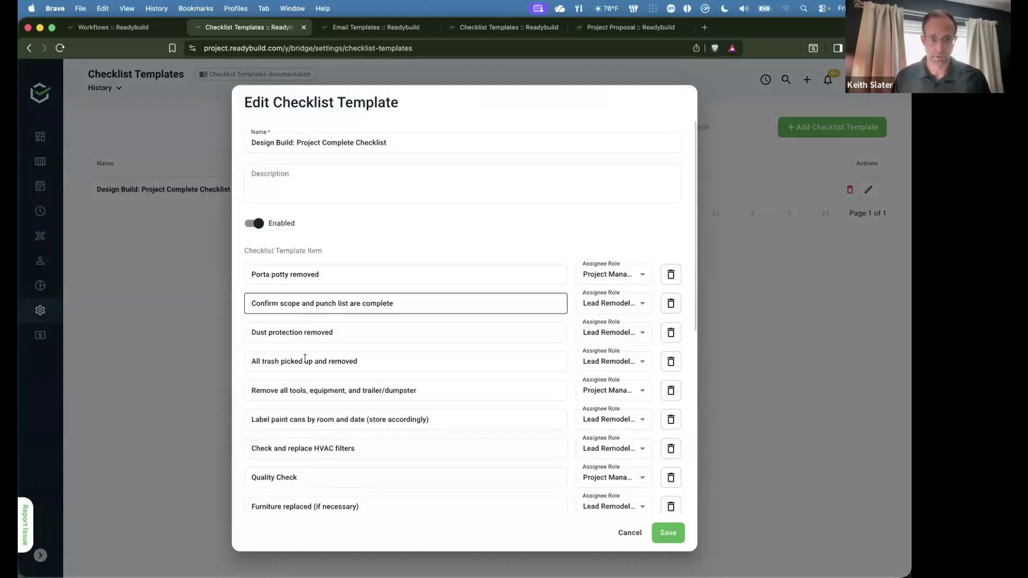
scroll(354, 455, down, 4)
scroll(657, 338, up, 4)
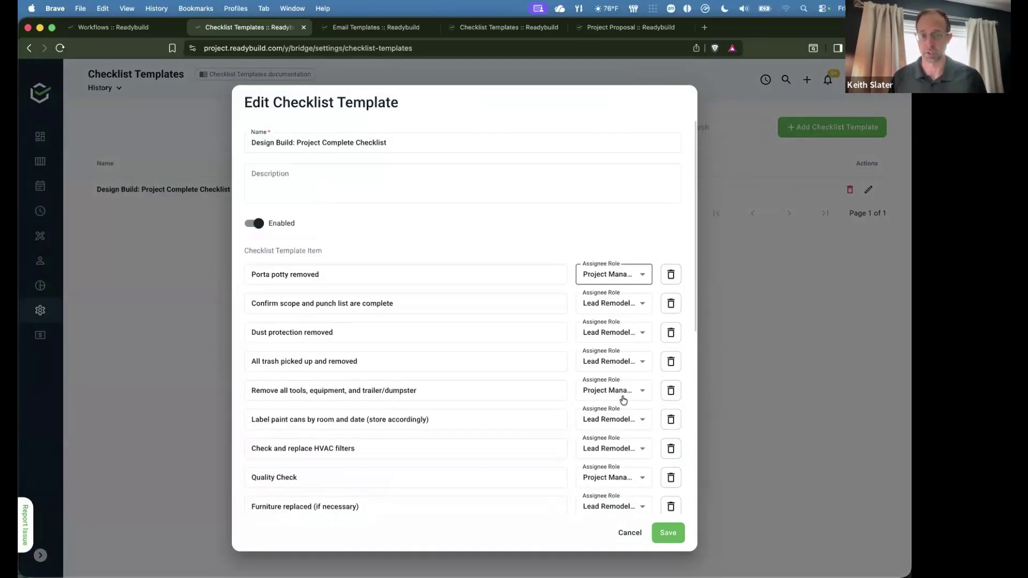
scroll(611, 386, down, 6)
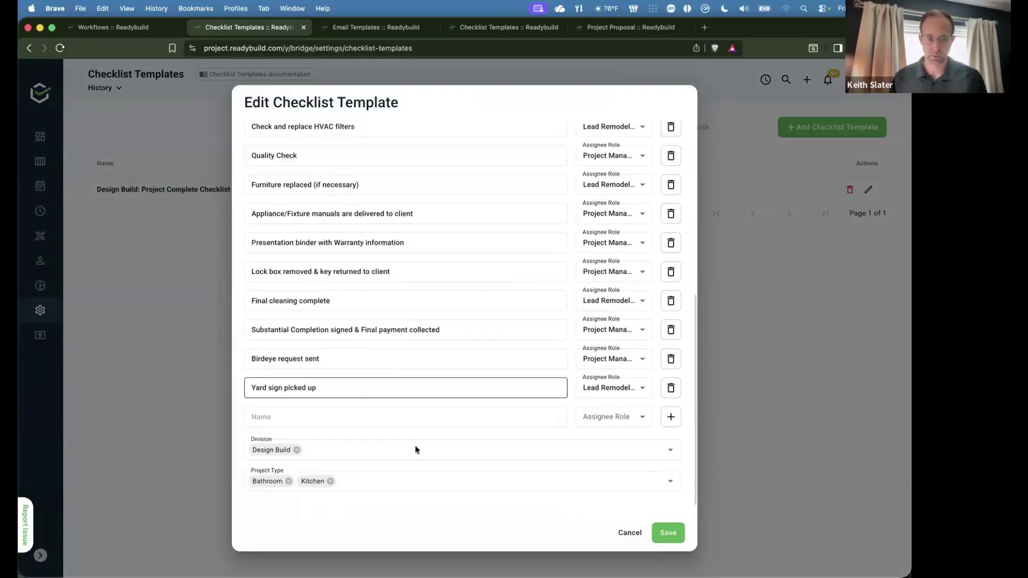
scroll(482, 305, up, 6)
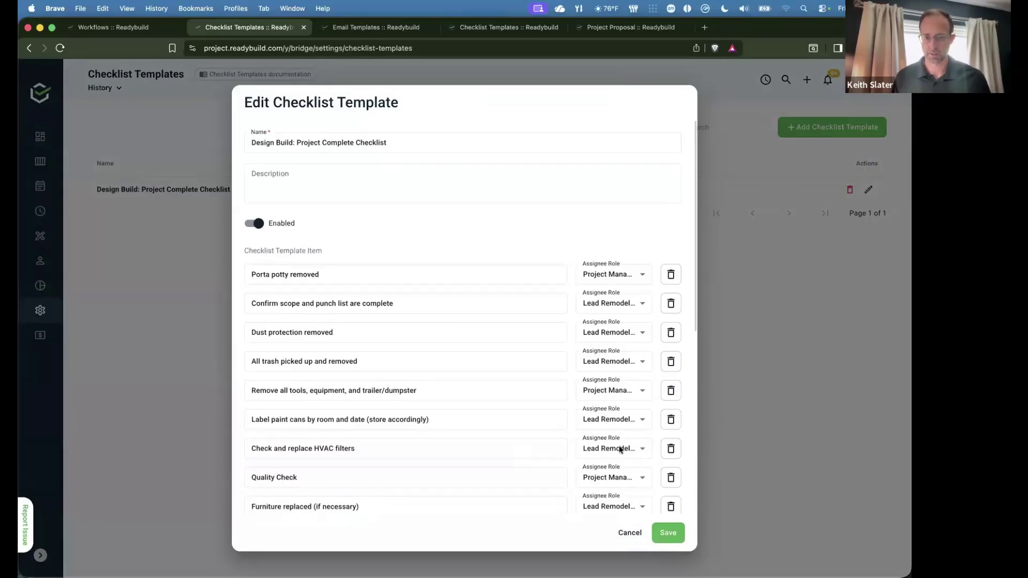
click(631, 534)
click(152, 28)
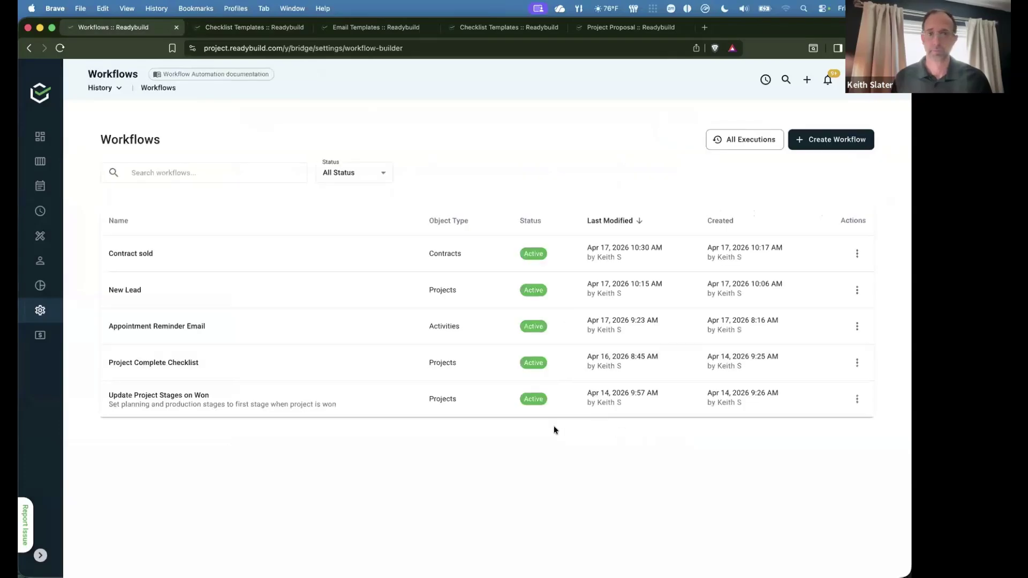
Enable Allow re-enrollment on the Project Complete Checklist workflow's trigger.
click(184, 365)
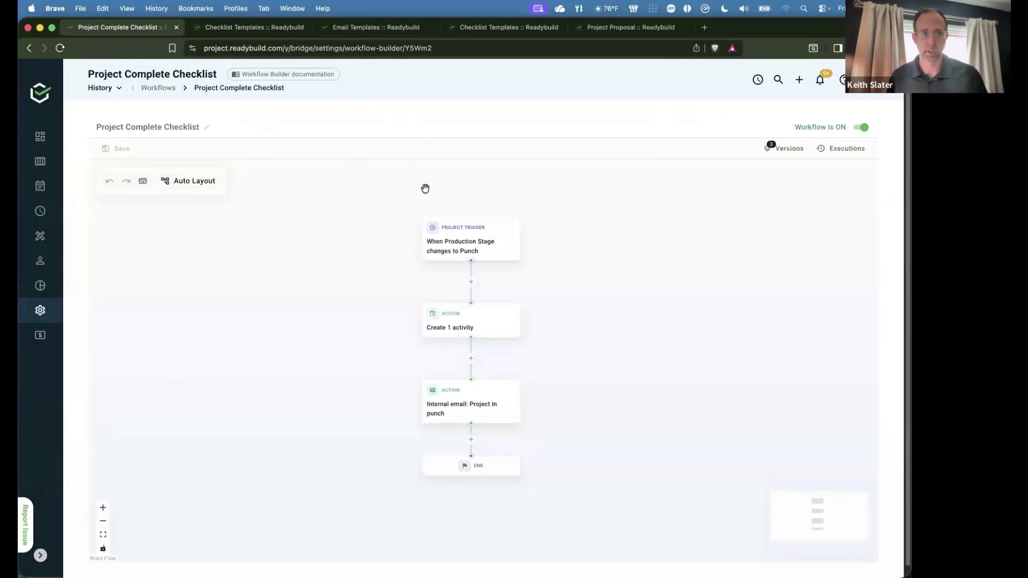
click(465, 246)
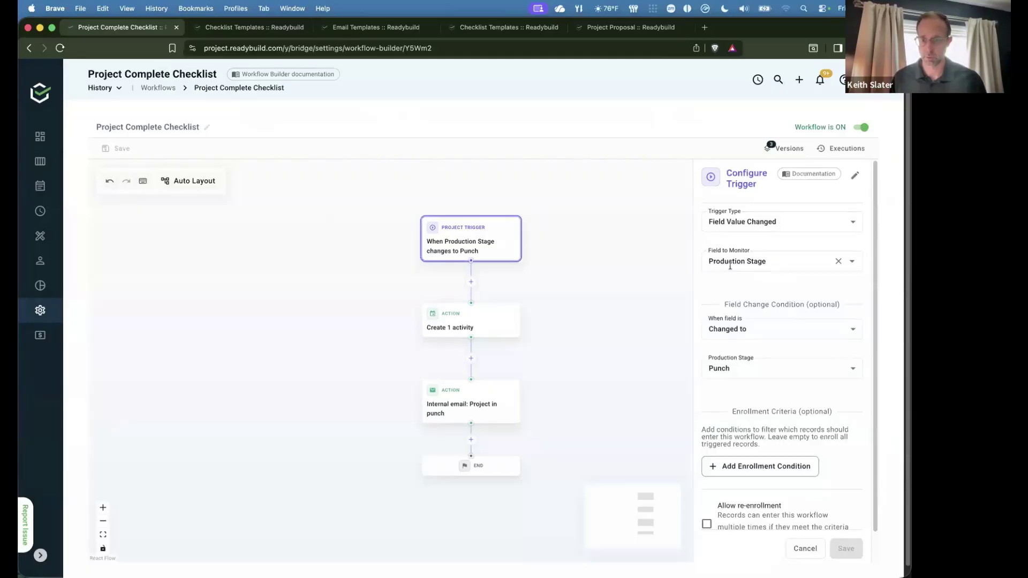
scroll(750, 380, down, 2)
scroll(757, 457, up, 2)
scroll(762, 506, down, 2)
click(773, 493)
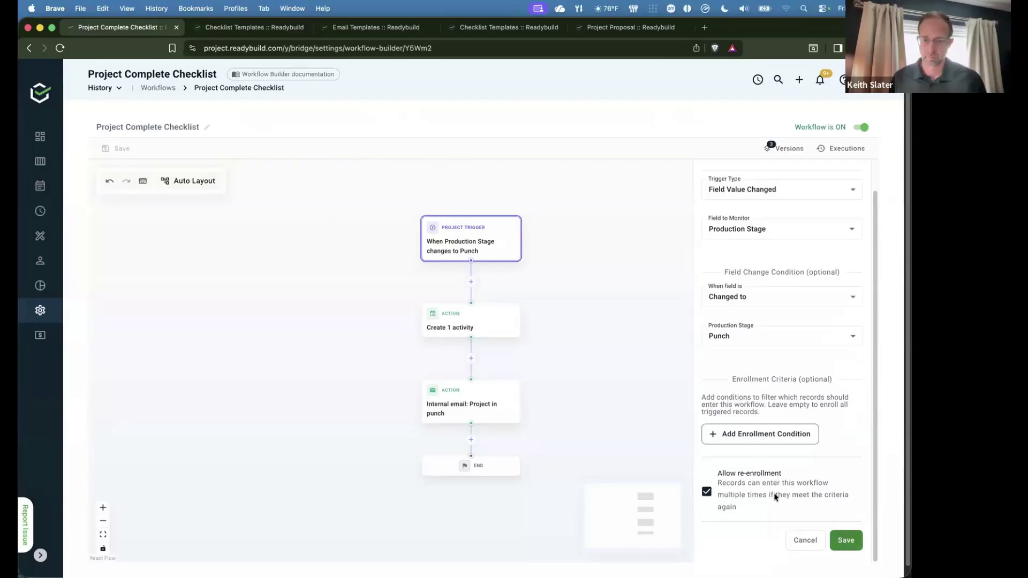
click(846, 545)
Check the create-activity and internal email steps, save the workflow, and return to the contract.
click(474, 332)
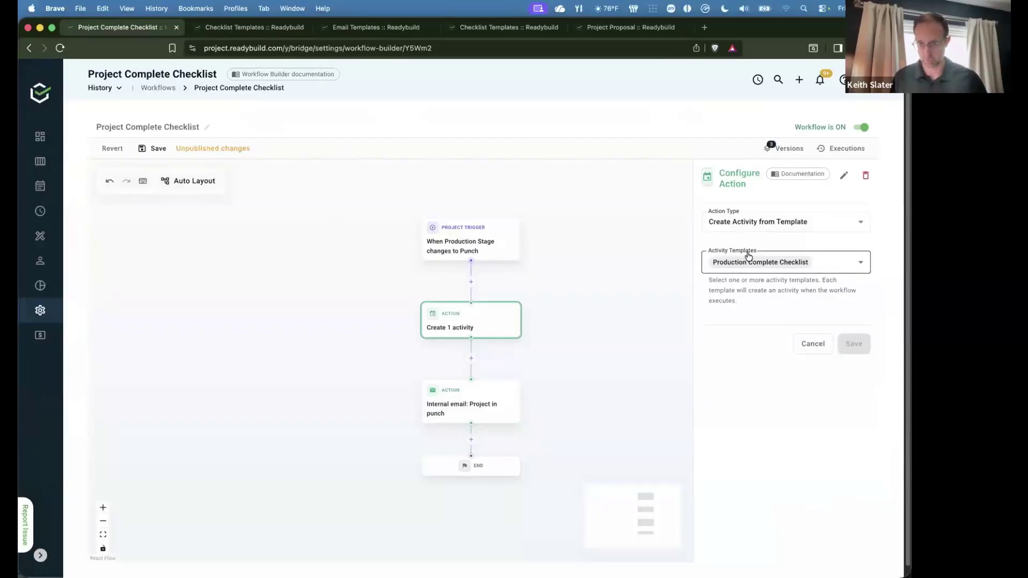
click(853, 262)
click(815, 273)
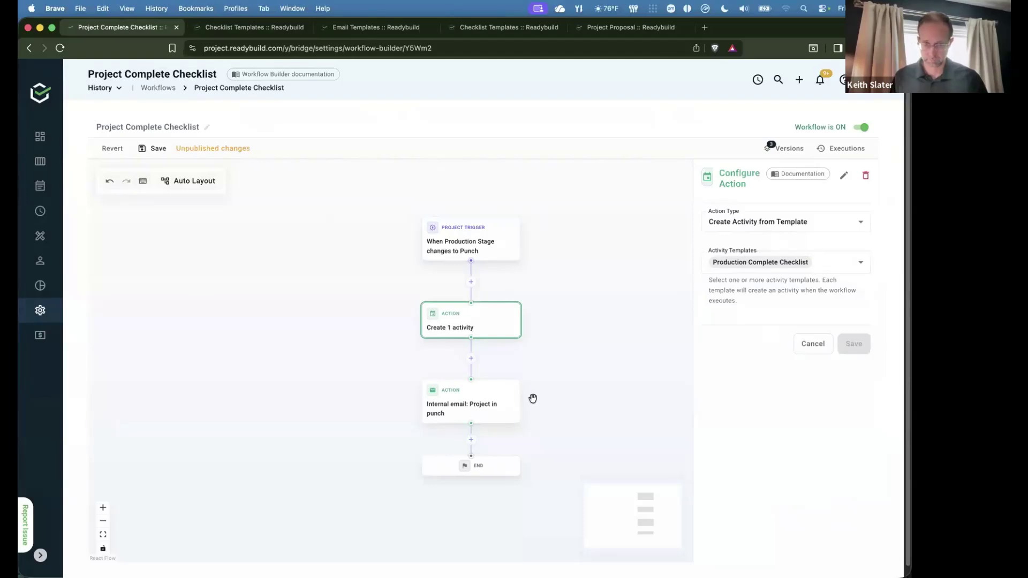
click(492, 412)
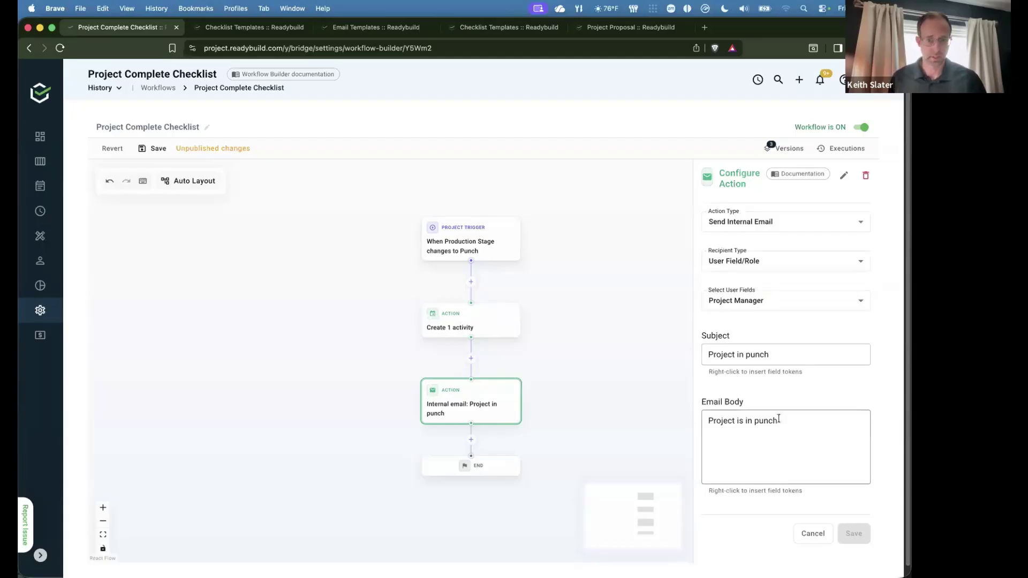
click(153, 148)
key(super+Return)
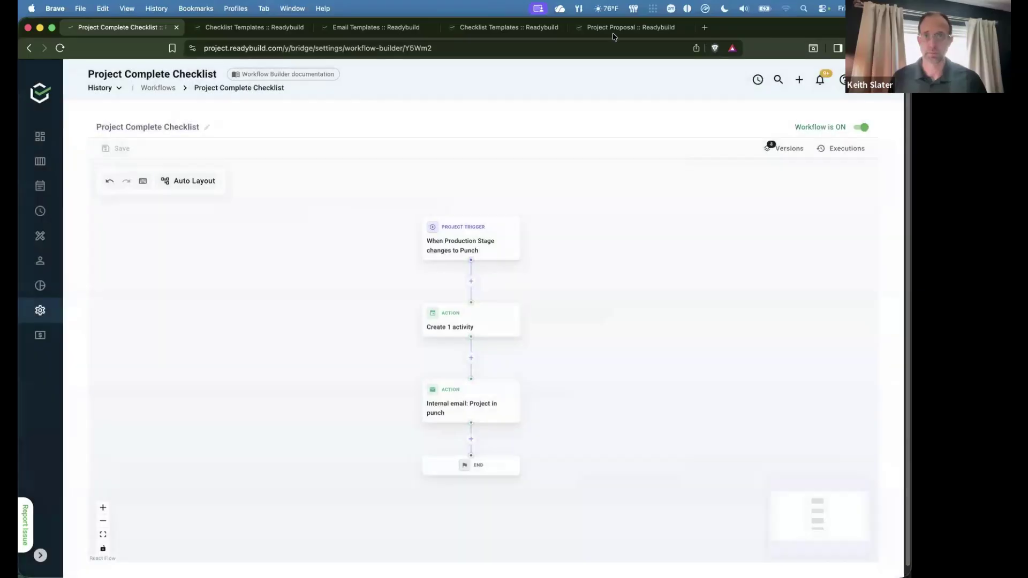
click(593, 28)
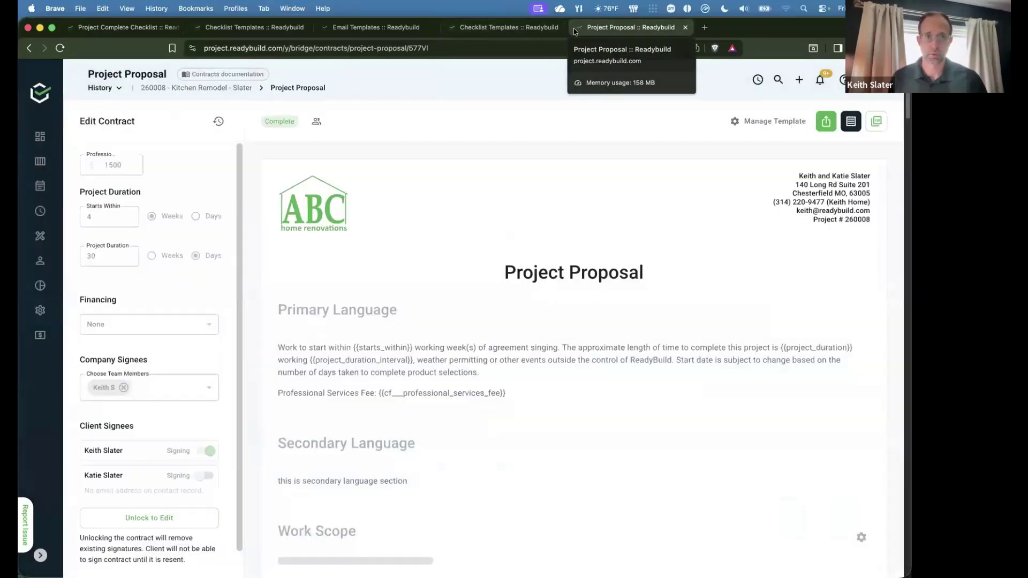
Change the Kitchen Remodel project's Production Stage from Purchasing to Punch.
click(566, 293)
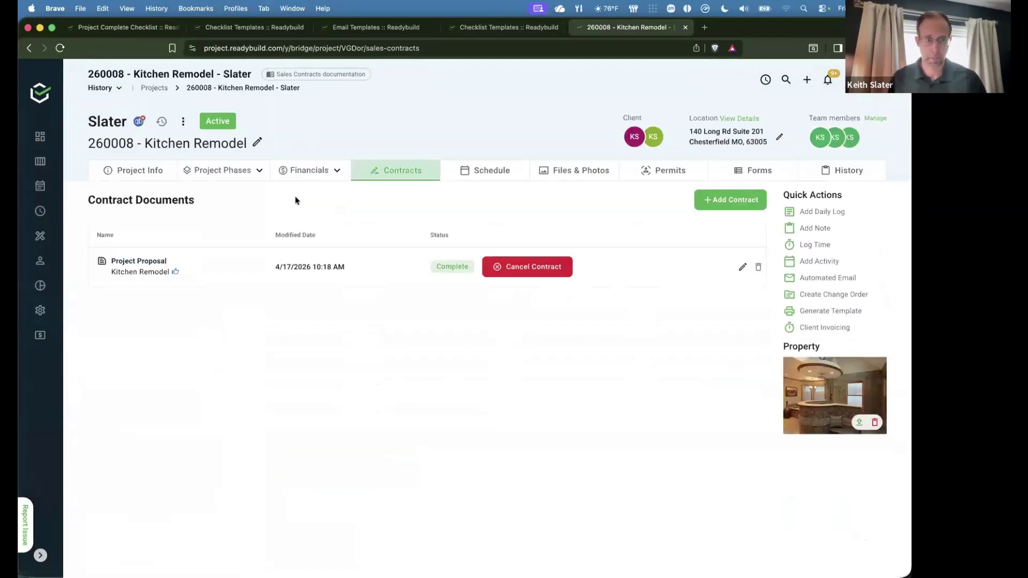
click(226, 175)
click(219, 225)
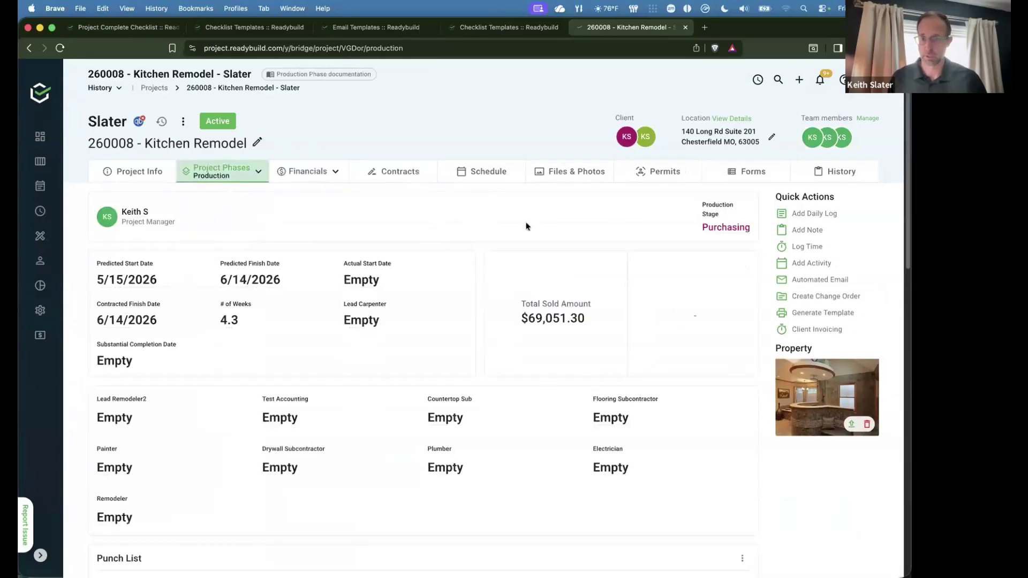
click(741, 229)
click(746, 259)
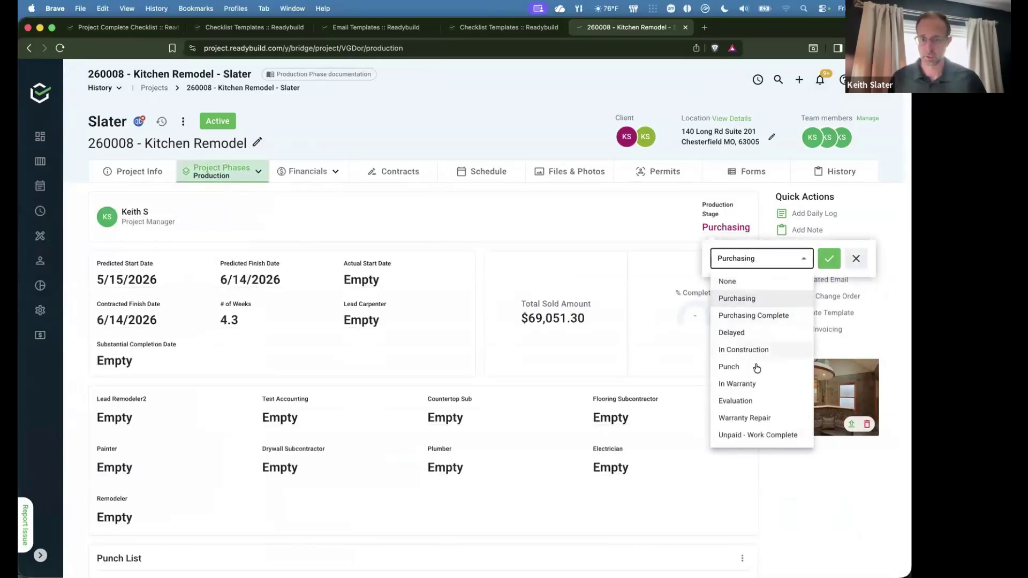
click(729, 366)
click(829, 259)
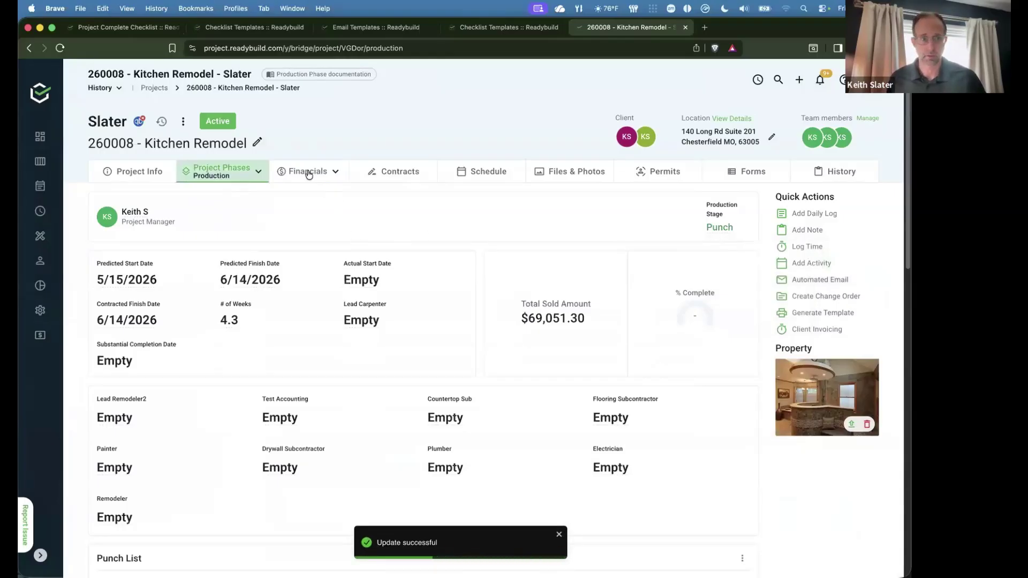
View the schedule as a list, showing Production Complete Checklist with 16 open items.
click(474, 171)
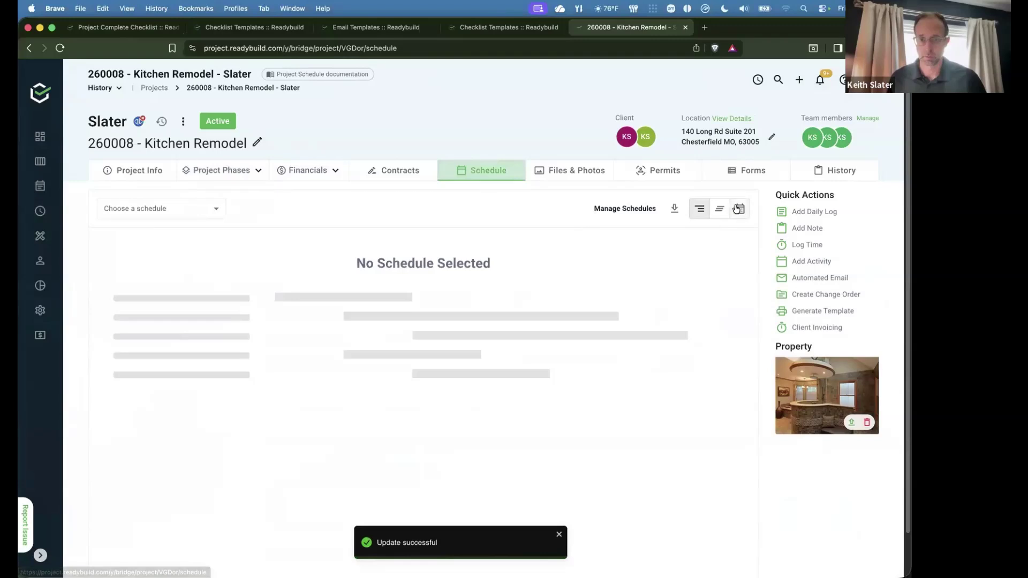
click(720, 209)
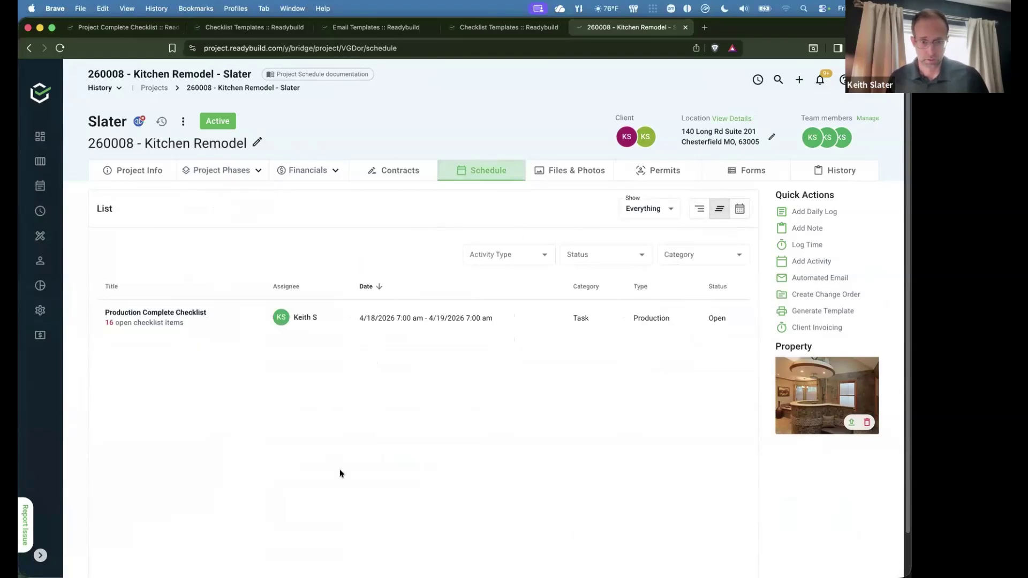
click(868, 119)
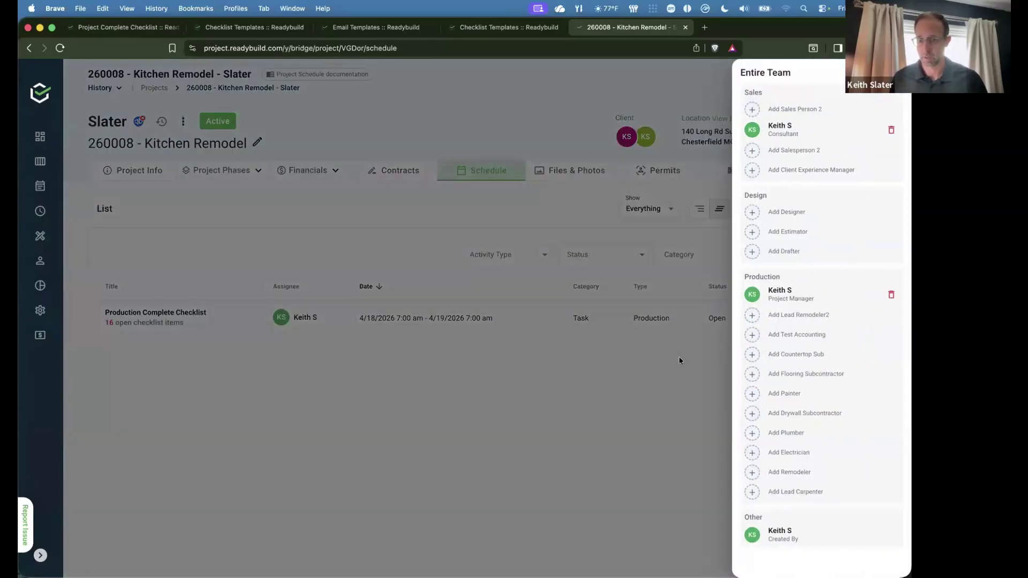
click(679, 360)
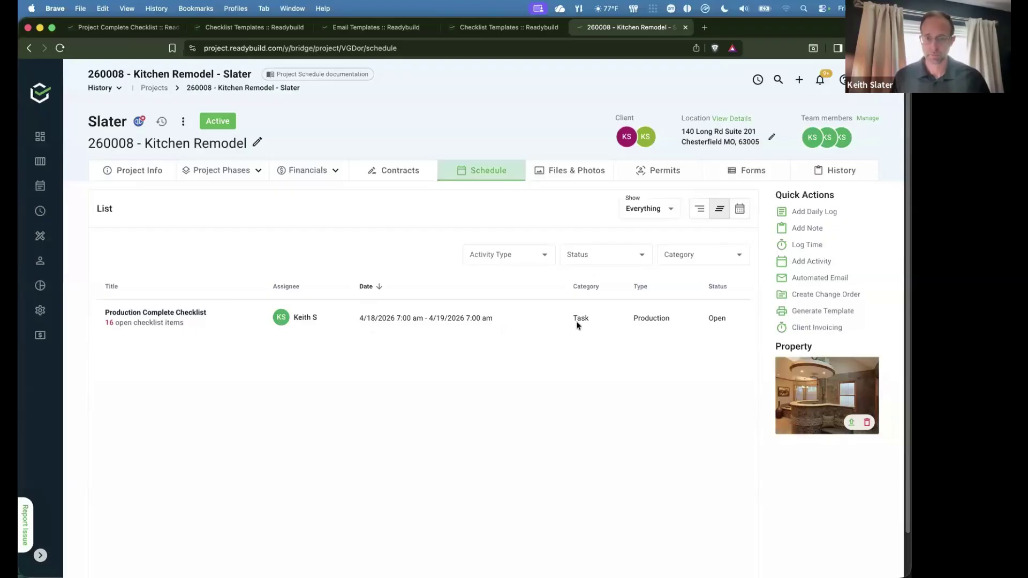
drag(106, 323, 194, 330)
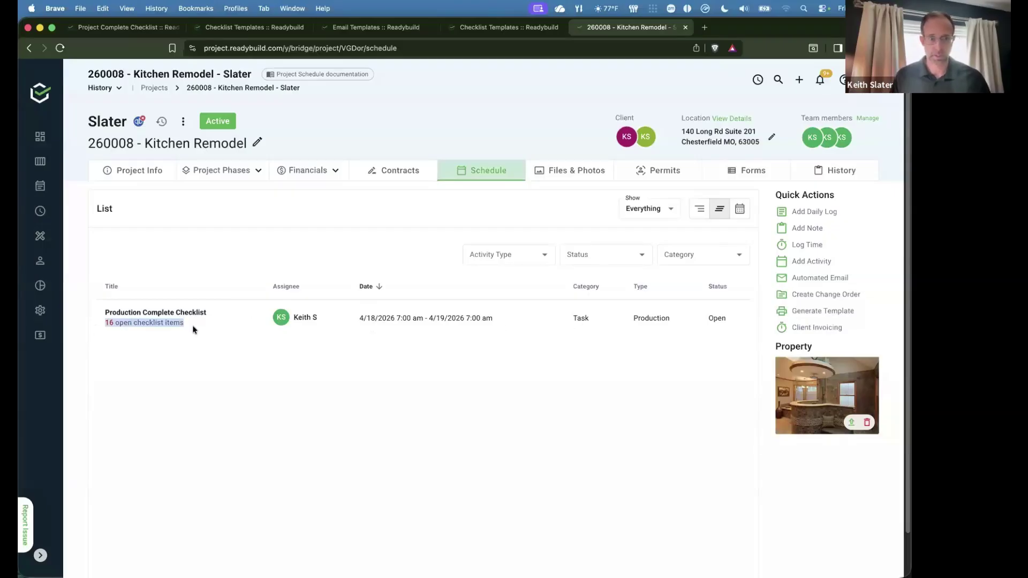
click(189, 316)
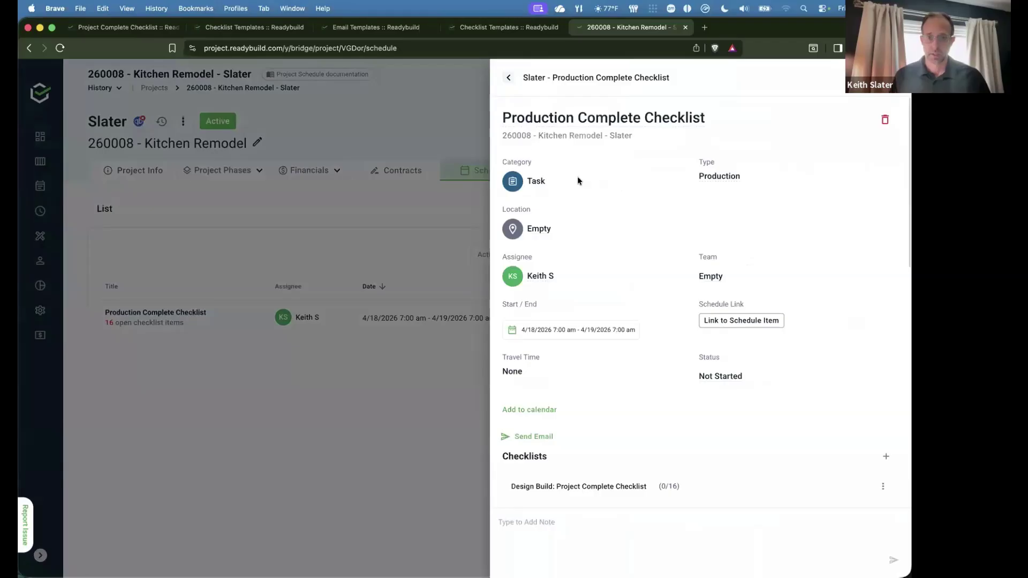
scroll(637, 349, down, 5)
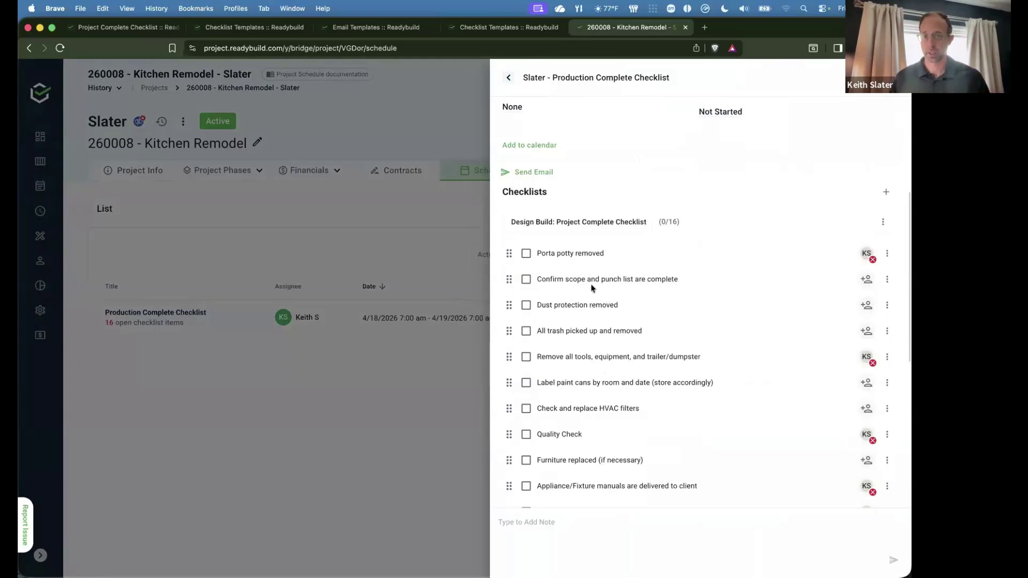
scroll(643, 268, down, 1)
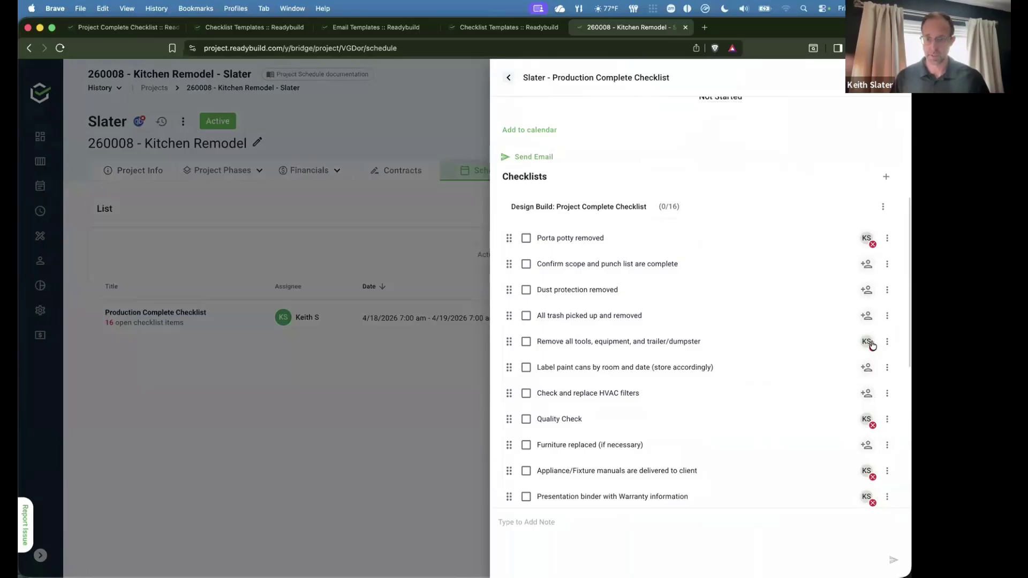
scroll(838, 419, down, 3)
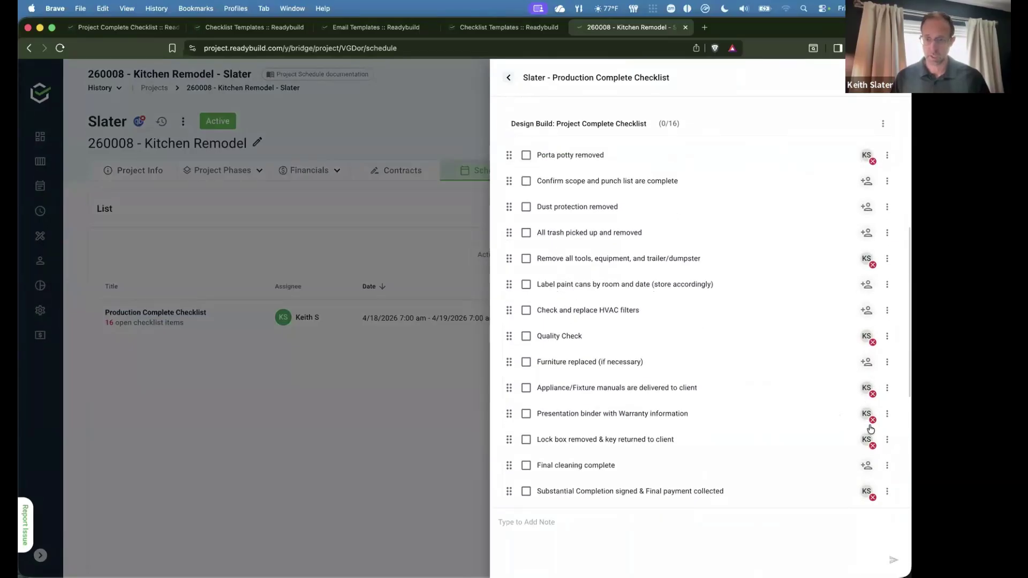
scroll(575, 423, down, 3)
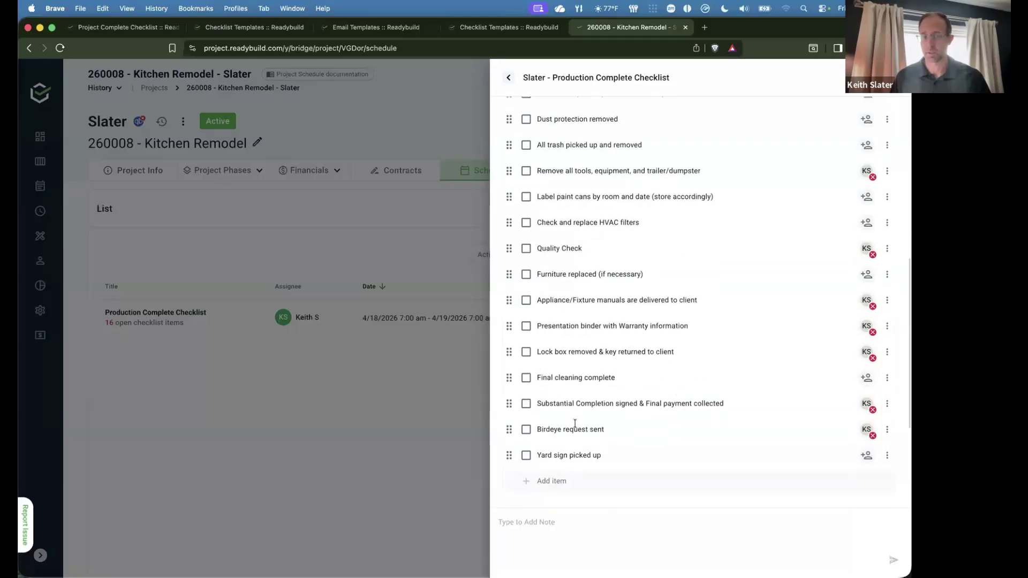
scroll(643, 370, up, 5)
click(224, 263)
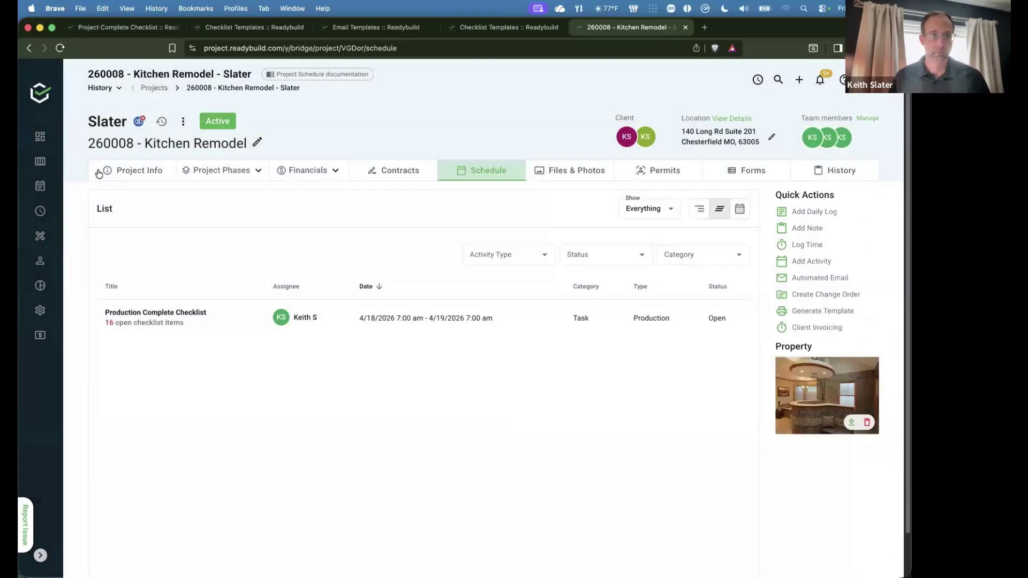
click(39, 138)
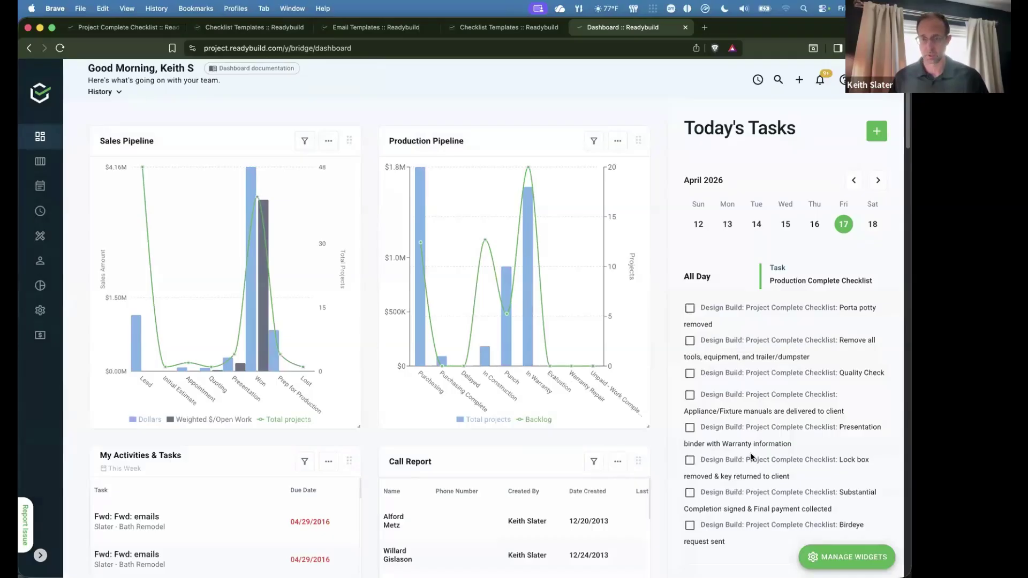
scroll(758, 347, down, 3)
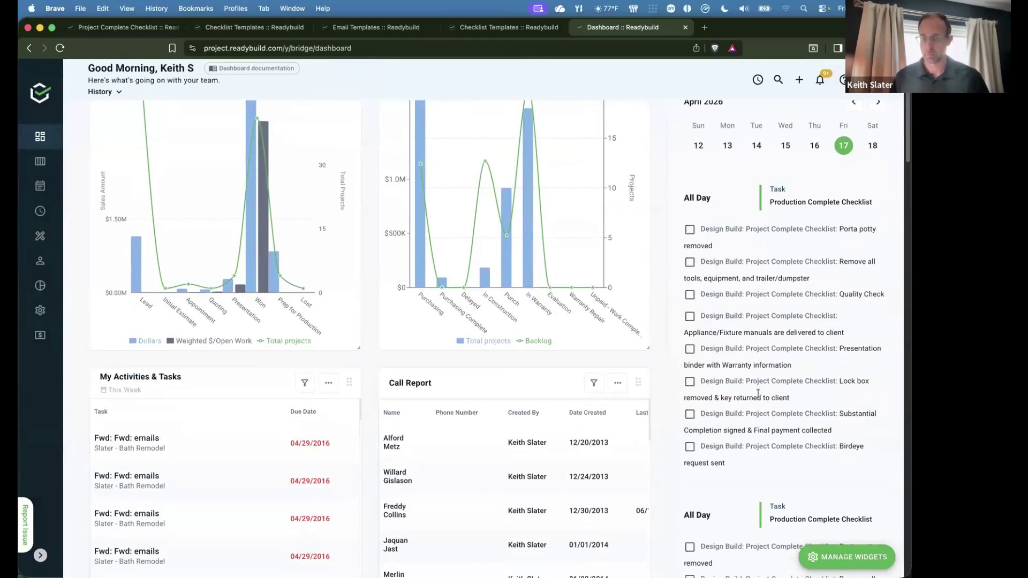
scroll(758, 394, down, 3)
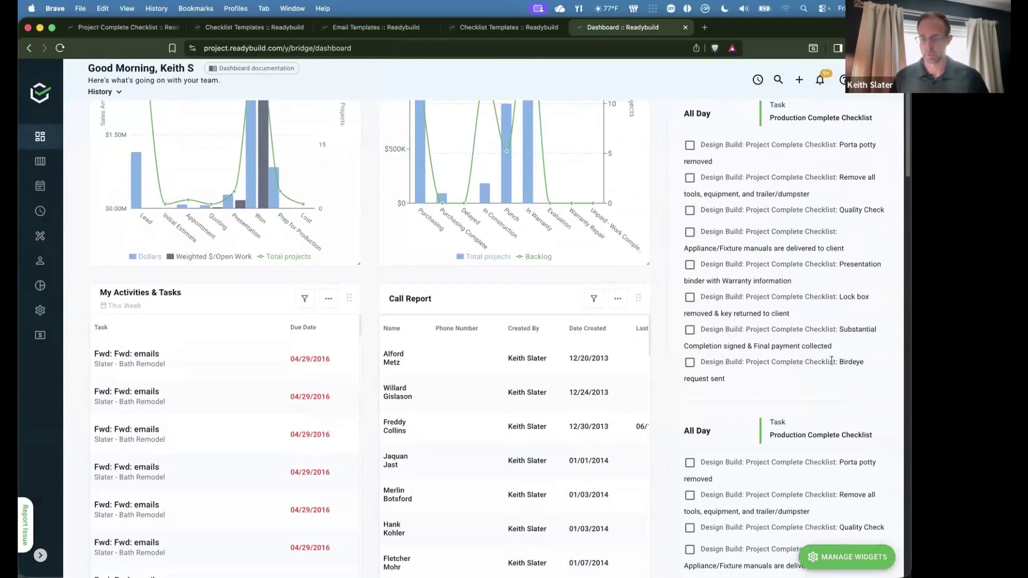
scroll(782, 461, down, 10)
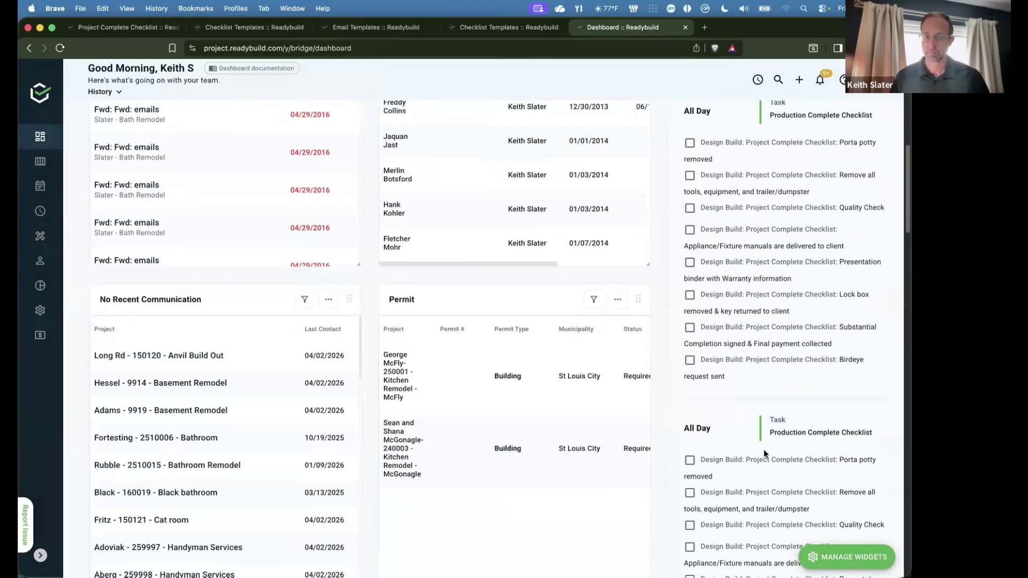
click(731, 364)
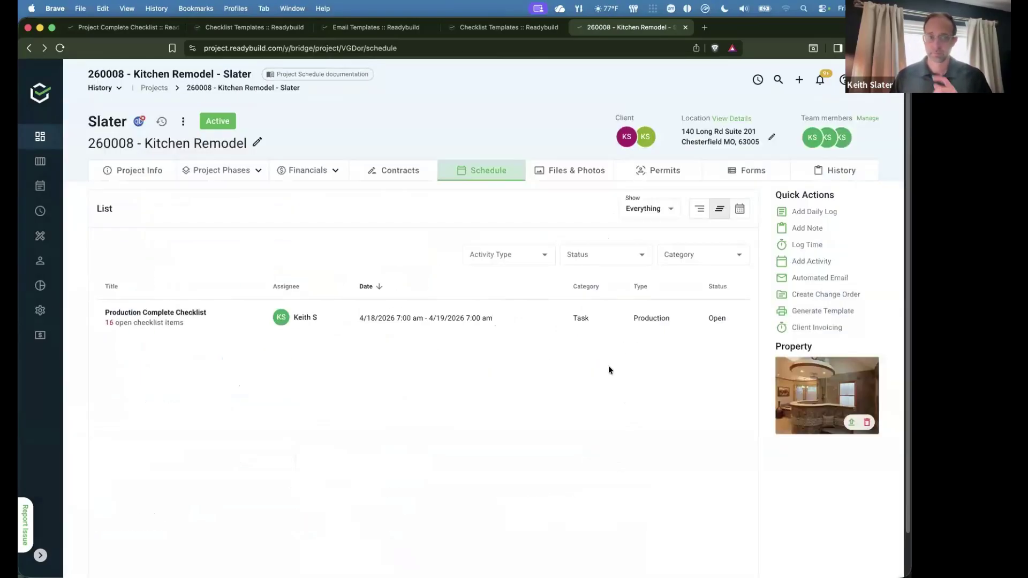
click(195, 312)
scroll(590, 376, down, 8)
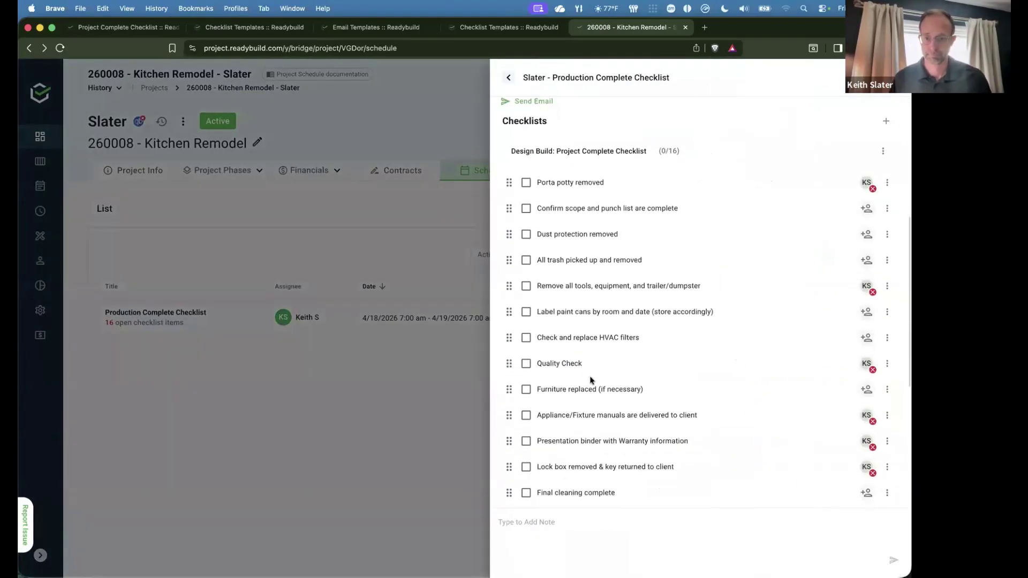
scroll(590, 376, up, 2)
click(233, 141)
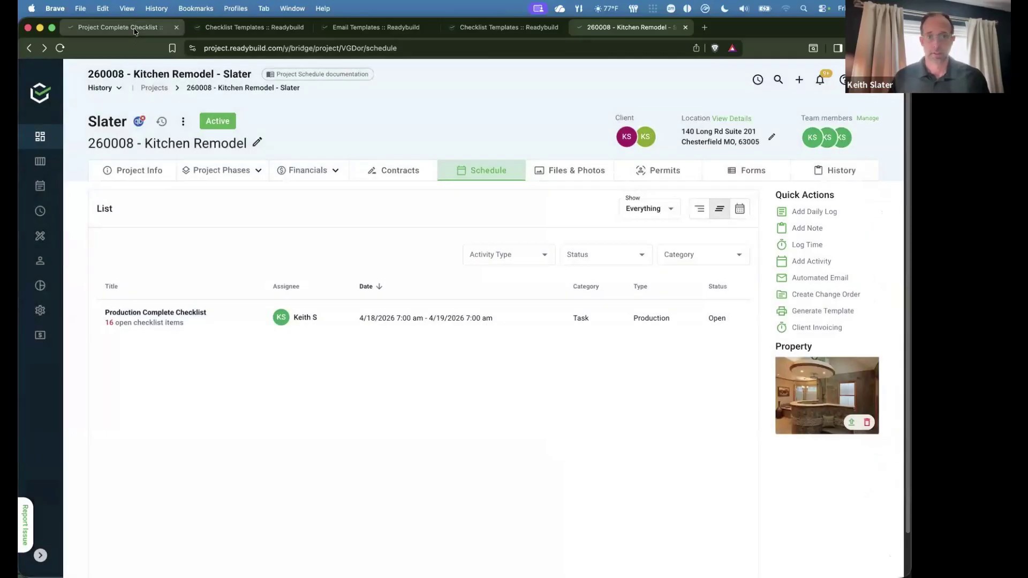
Return to the Project Complete Checklist workflow and glance at the internal email step.
click(135, 27)
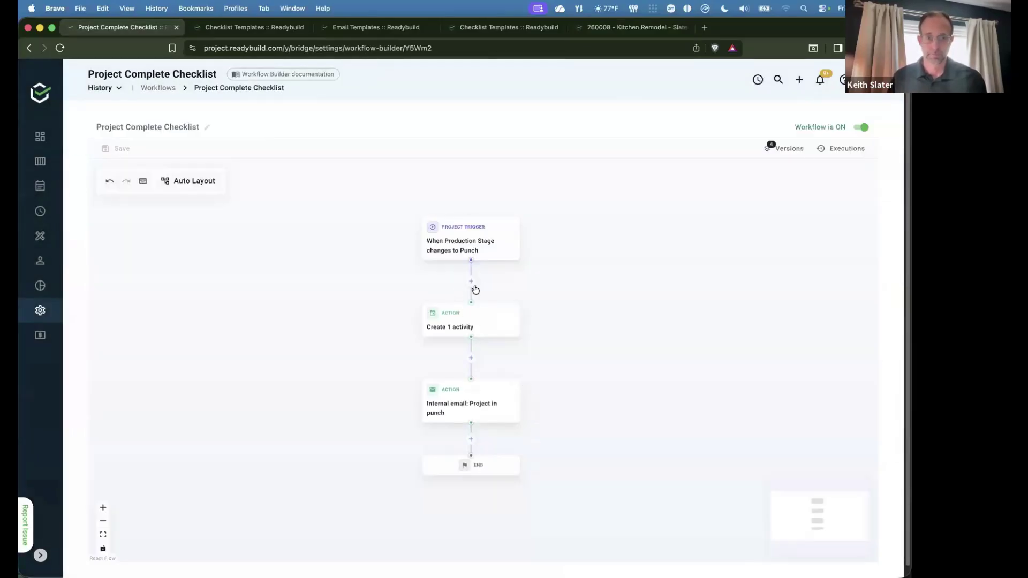
click(478, 401)
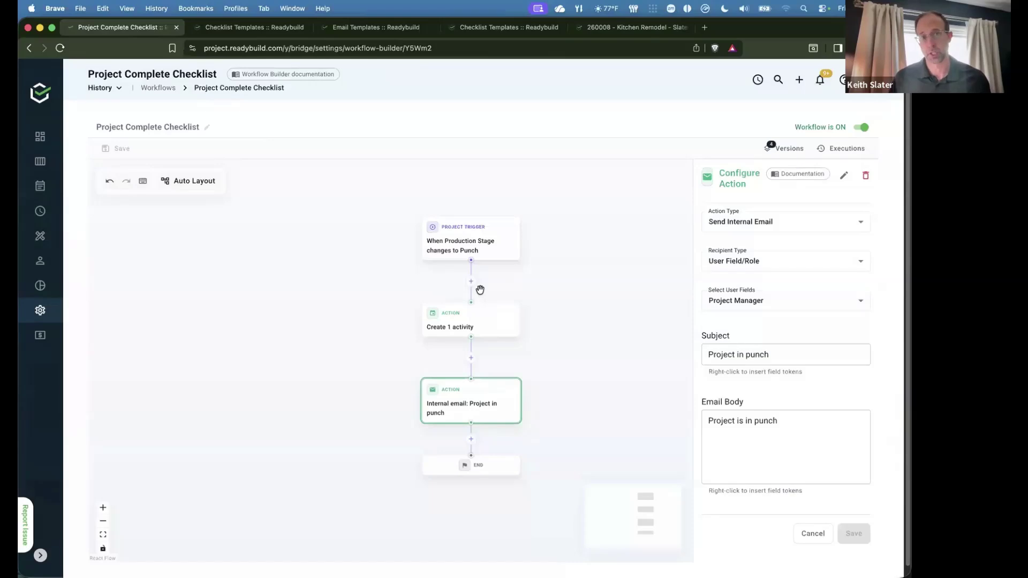
click(558, 291)
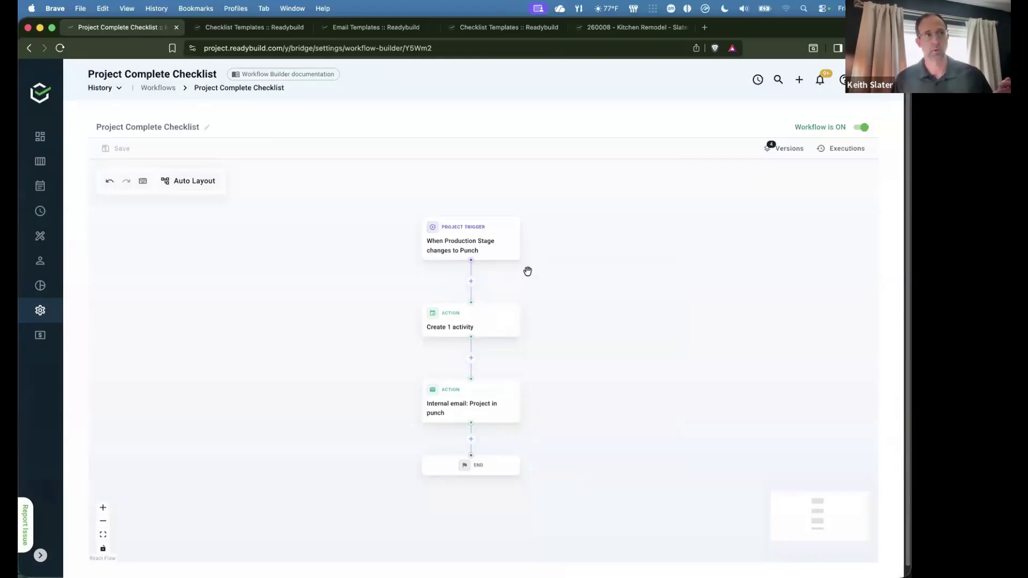
Insert an If/Then condition after the trigger: Division equals Design Build.
click(471, 281)
click(470, 300)
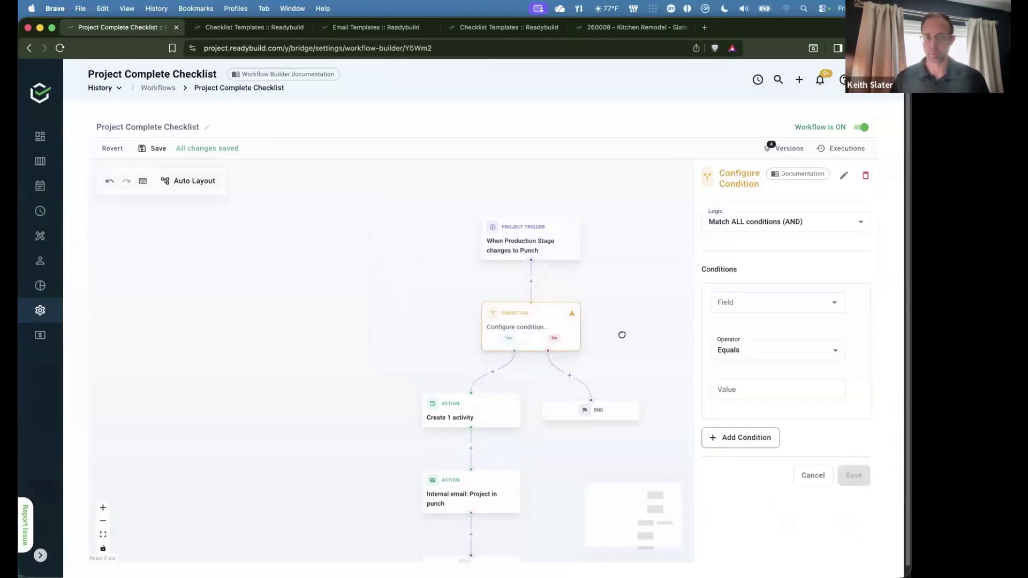
click(759, 301)
text(div)
click(774, 349)
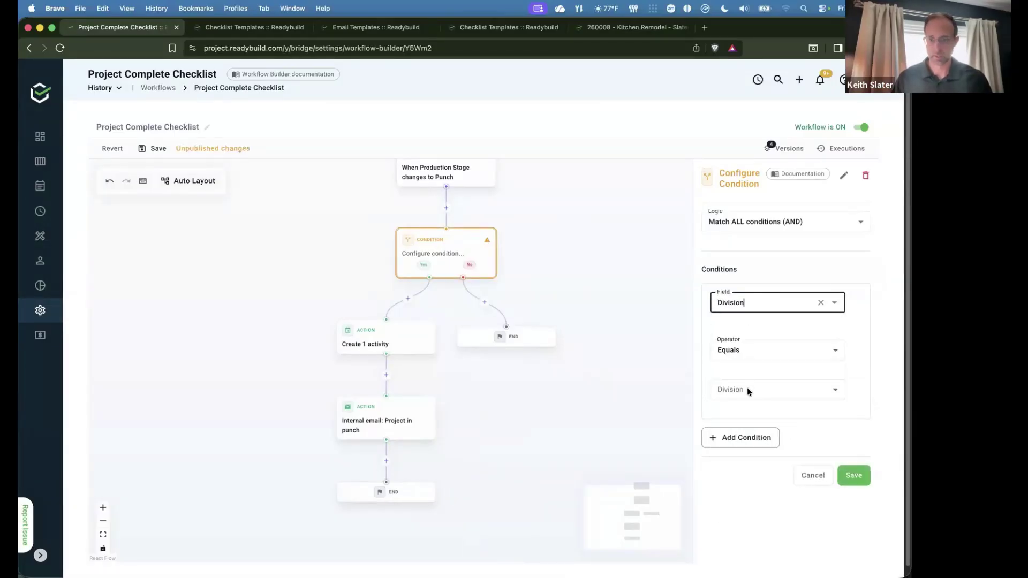
click(747, 388)
click(758, 429)
click(853, 475)
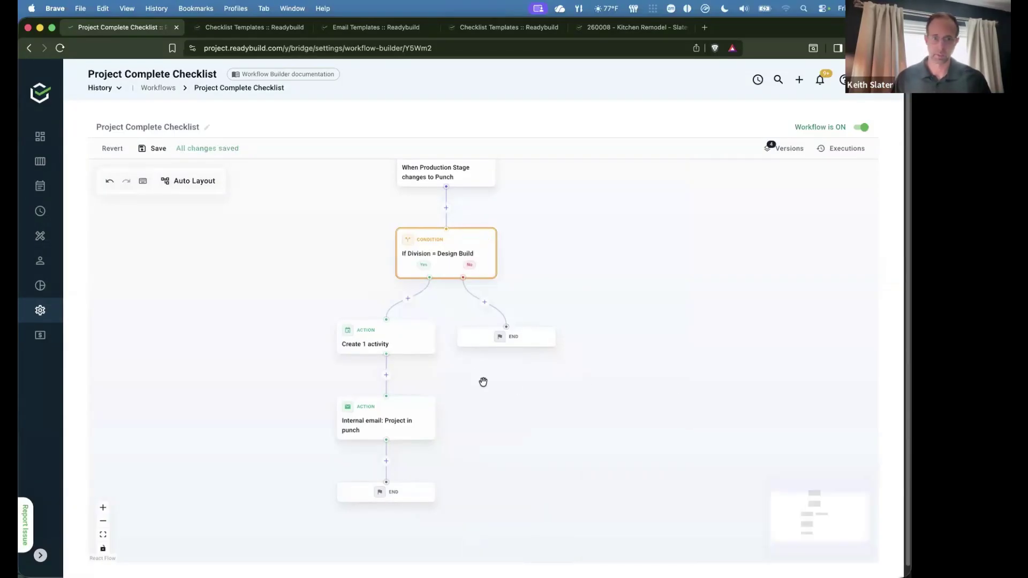
Add a placeholder action on the No branch, then delete it.
click(385, 346)
click(483, 303)
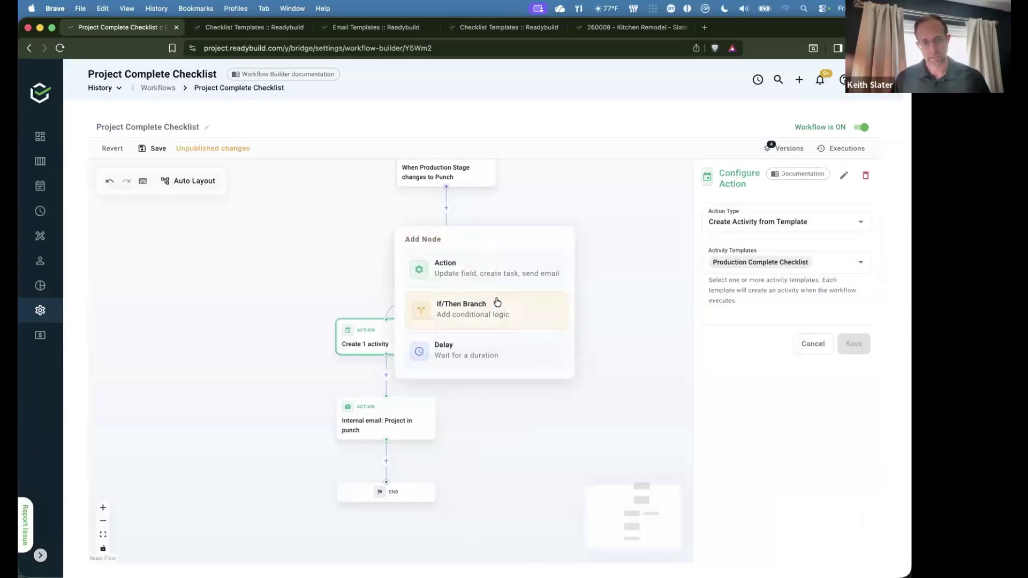
click(497, 274)
click(734, 228)
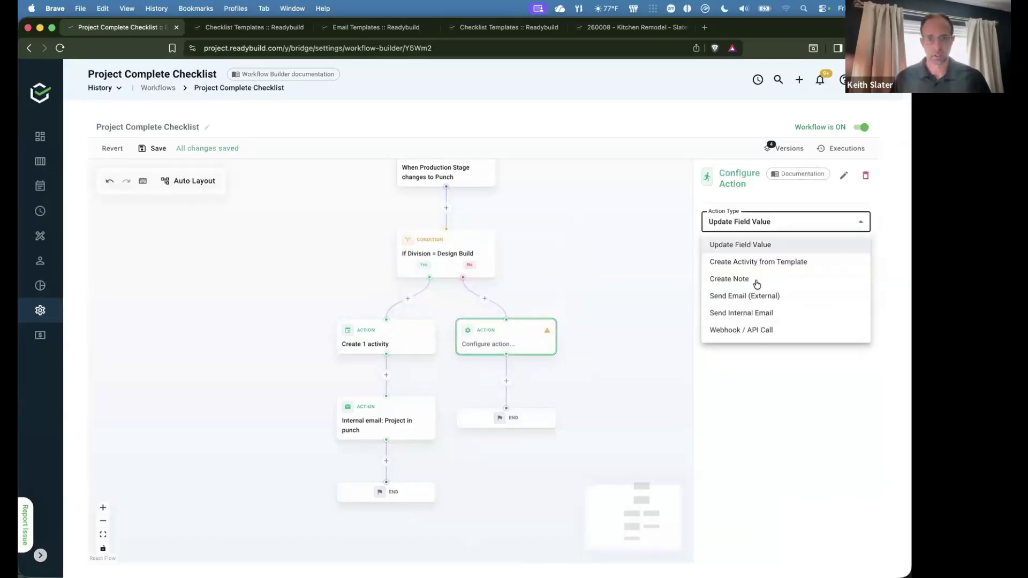
click(539, 332)
key(BackSpace)
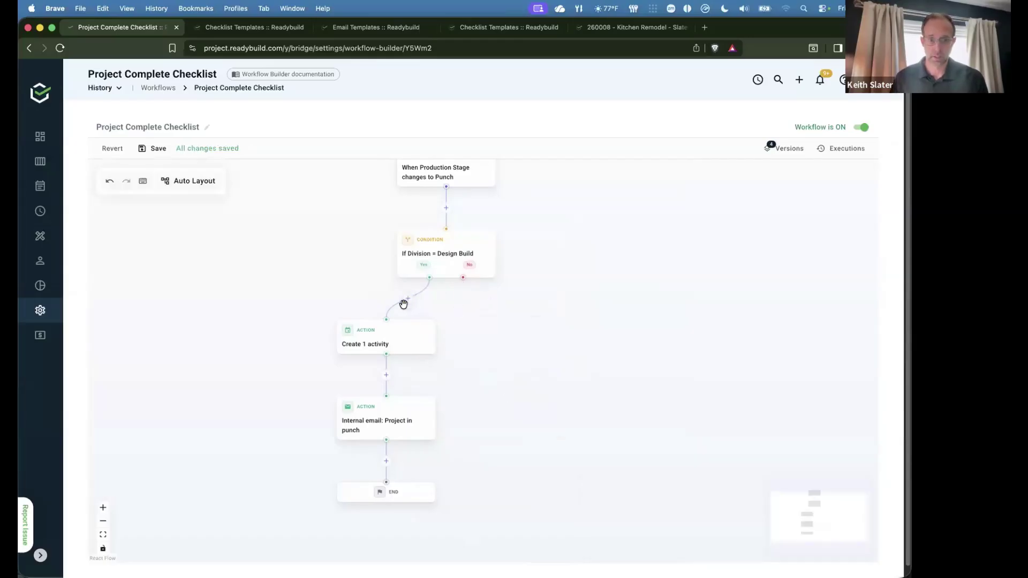
Remove an empty Yes-branch action and start a new step from the Design Build condition.
click(409, 299)
click(413, 273)
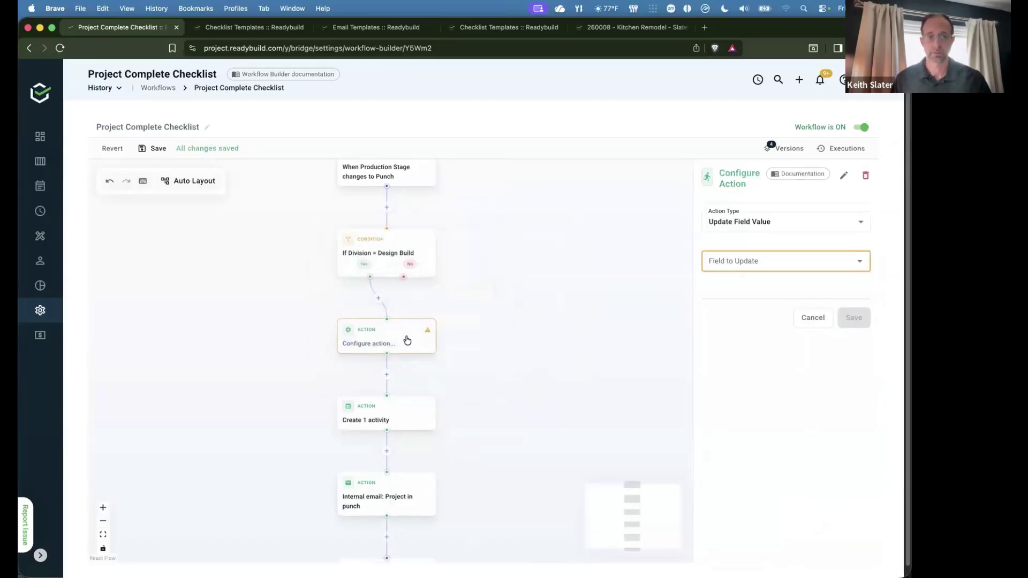
click(407, 340)
key(BackSpace)
click(369, 277)
drag(369, 276, 385, 341)
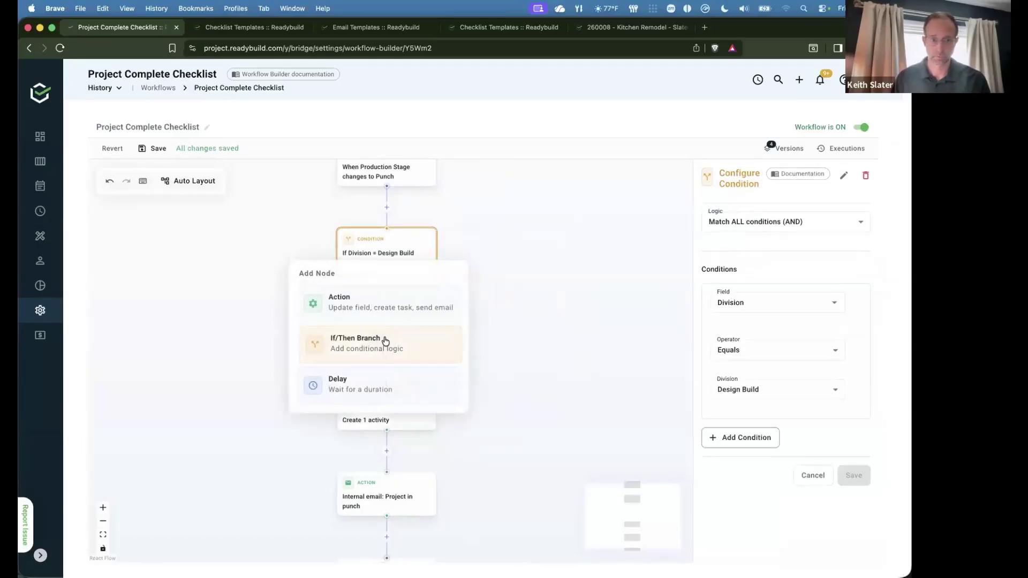
Add a second If/Then condition: Division equals Commercial.
click(450, 349)
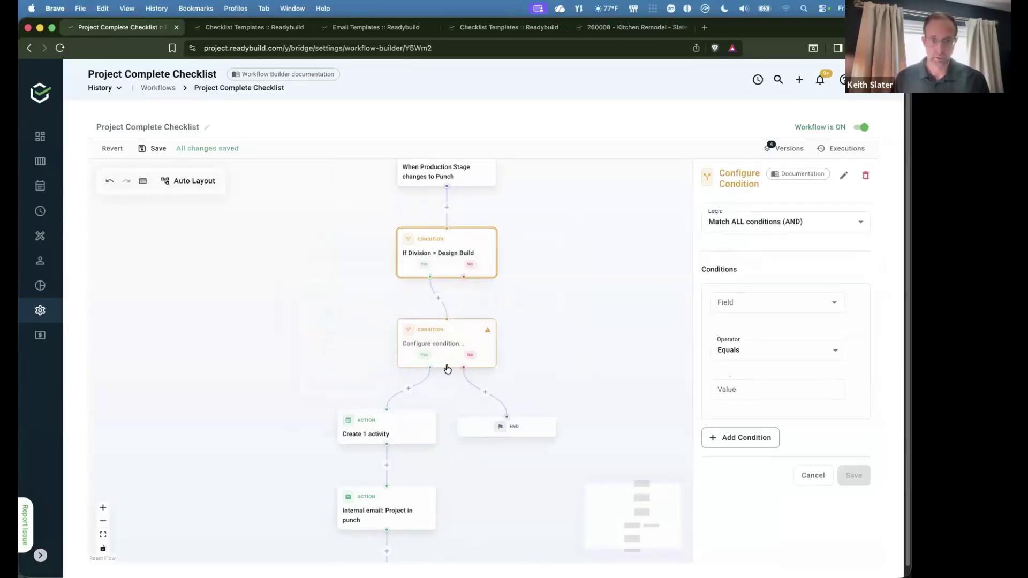
mouse_move(407, 348)
mouse_down()
mouse_move(365, 357)
mouse_move(402, 354)
mouse_up()
click(771, 302)
text(div)
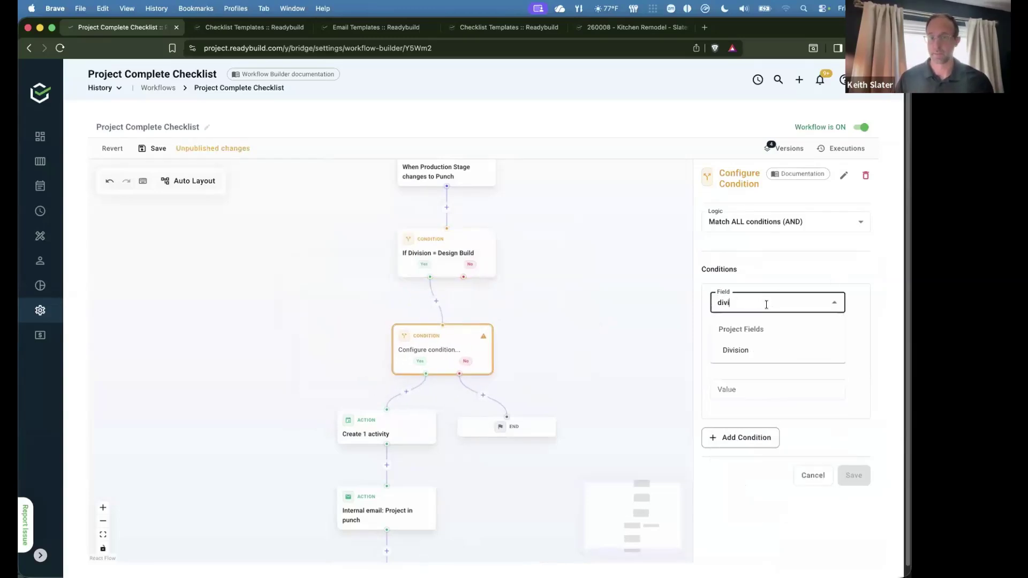
text(i)
click(781, 348)
click(757, 391)
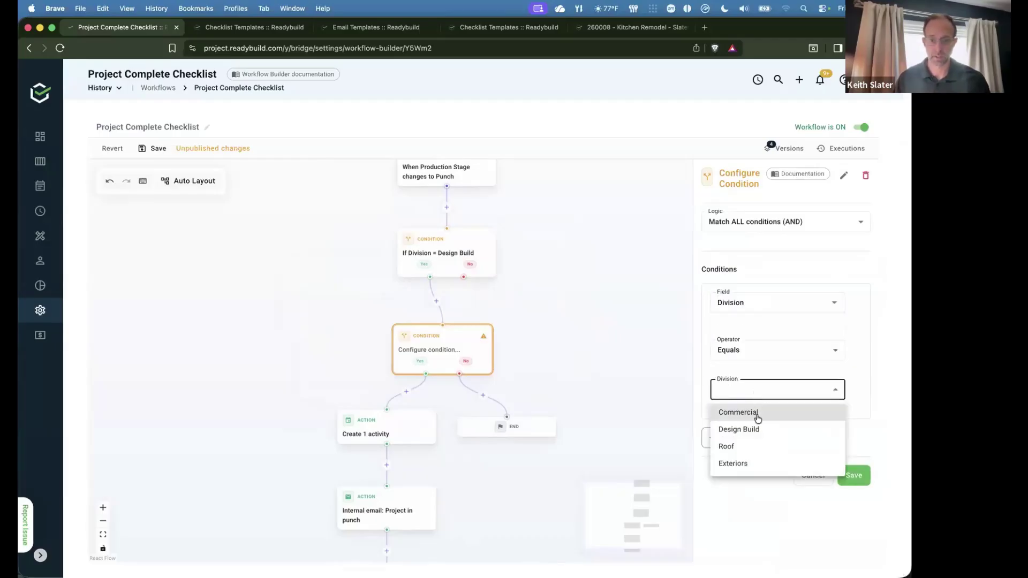
click(758, 414)
click(853, 476)
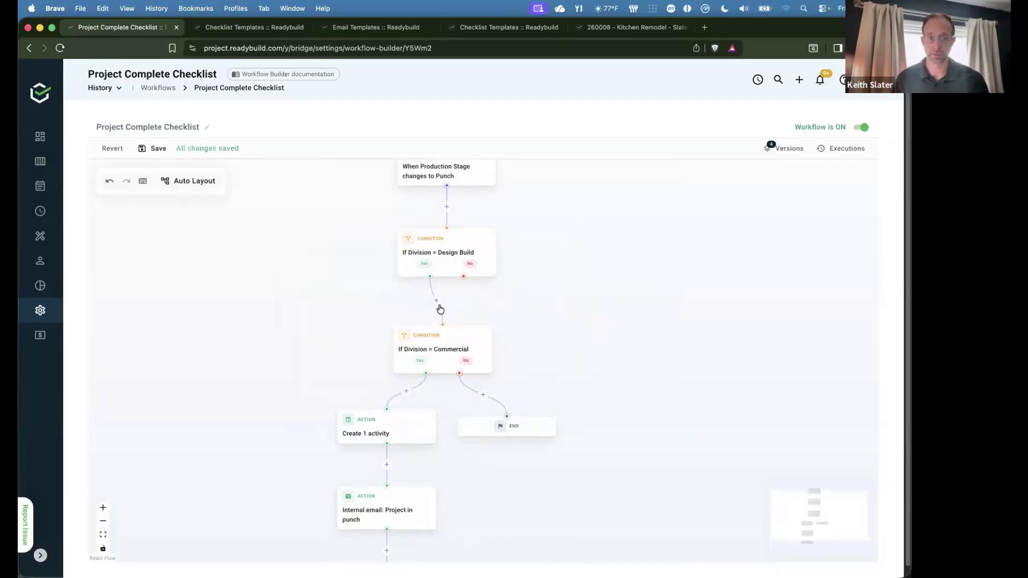
Link Design Build Yes to Create 1 activity, No to Commercial, and Commercial Yes onward.
drag(490, 259, 516, 253)
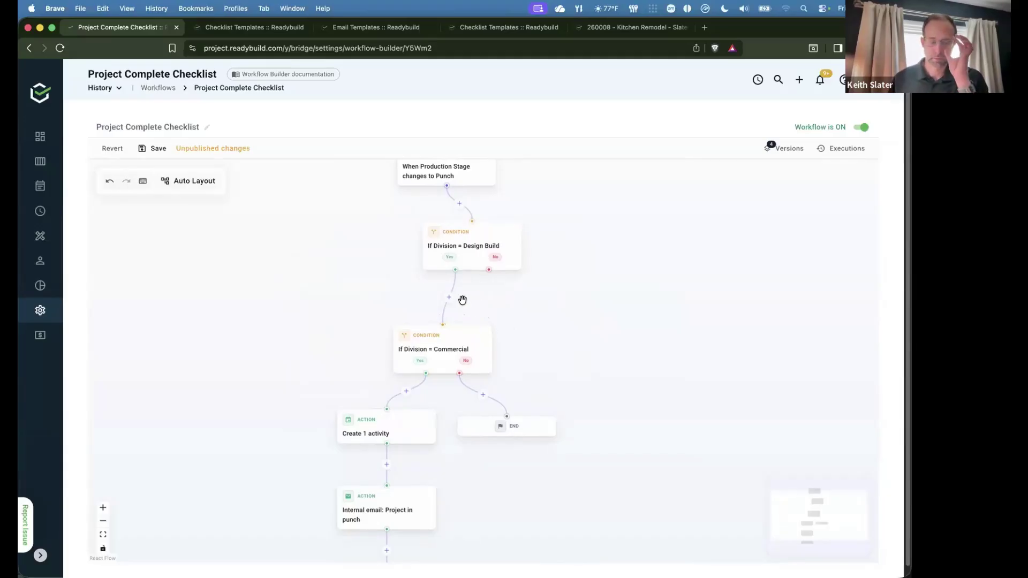
drag(458, 344, 523, 345)
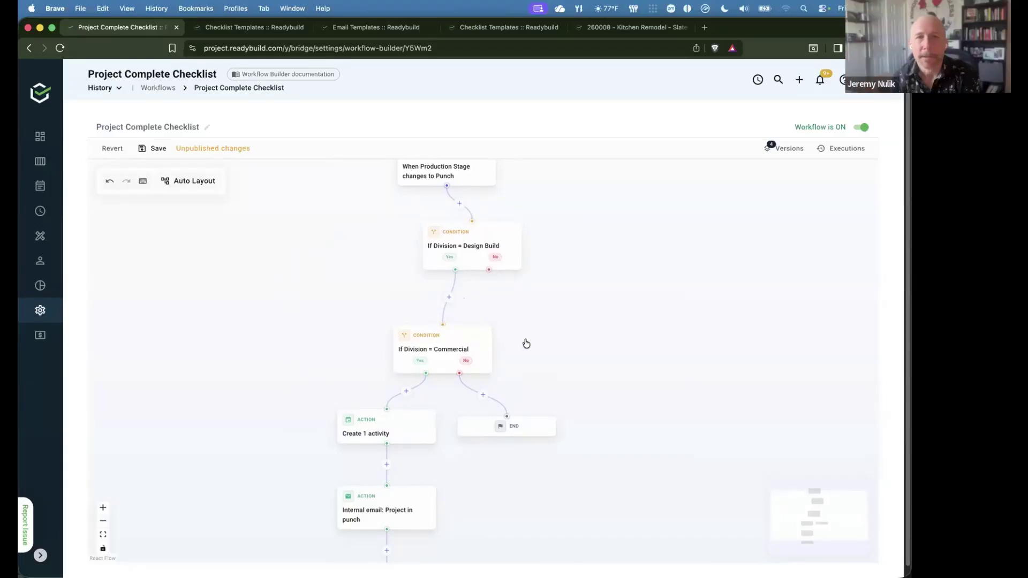
drag(455, 270, 387, 409)
drag(489, 268, 502, 340)
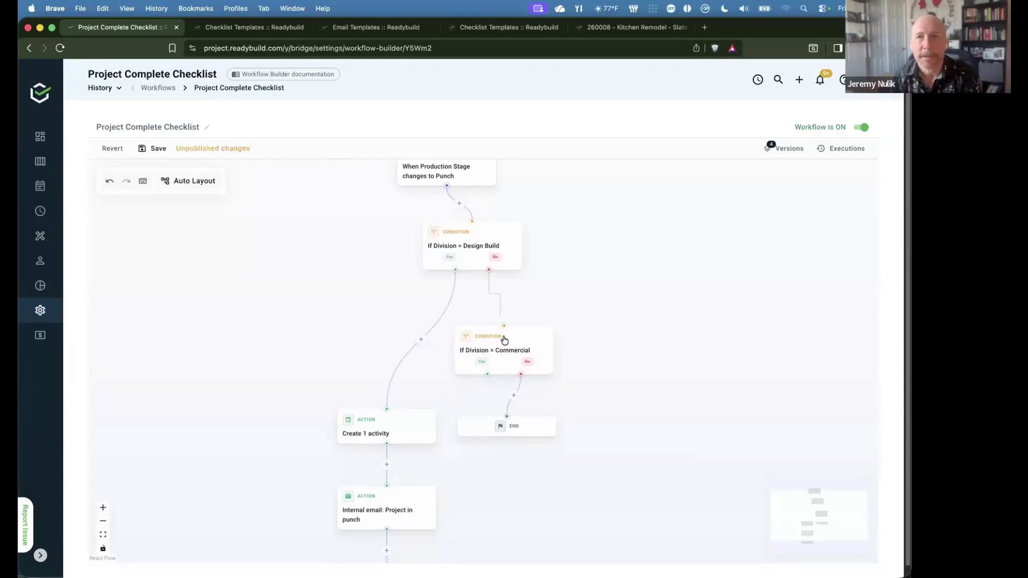
scroll(520, 386, down, 1)
drag(488, 375, 532, 427)
Add a Create Activity from Template action using Production Complete Checklist on Commercial Yes, and publish.
click(507, 427)
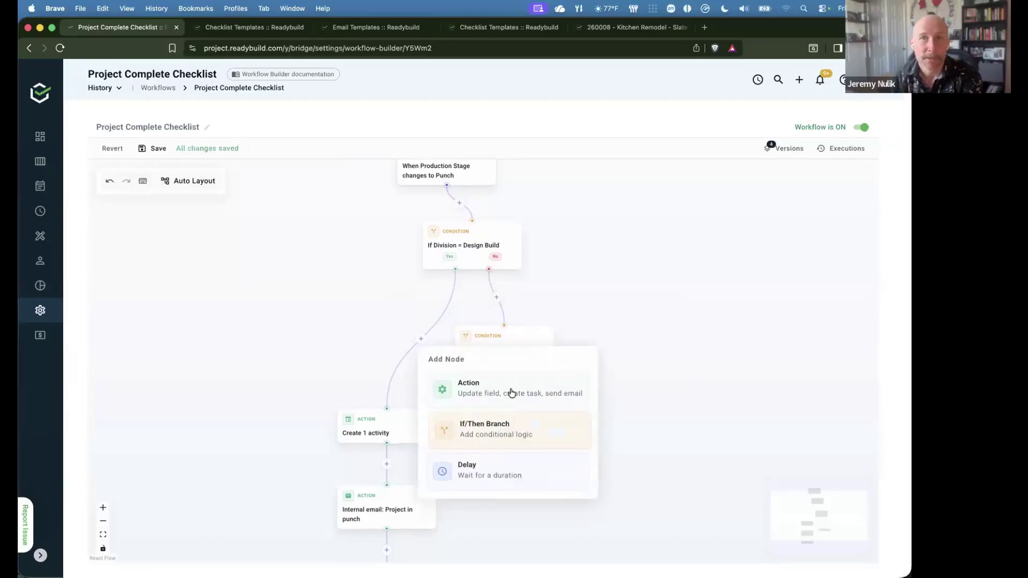
click(510, 392)
click(763, 224)
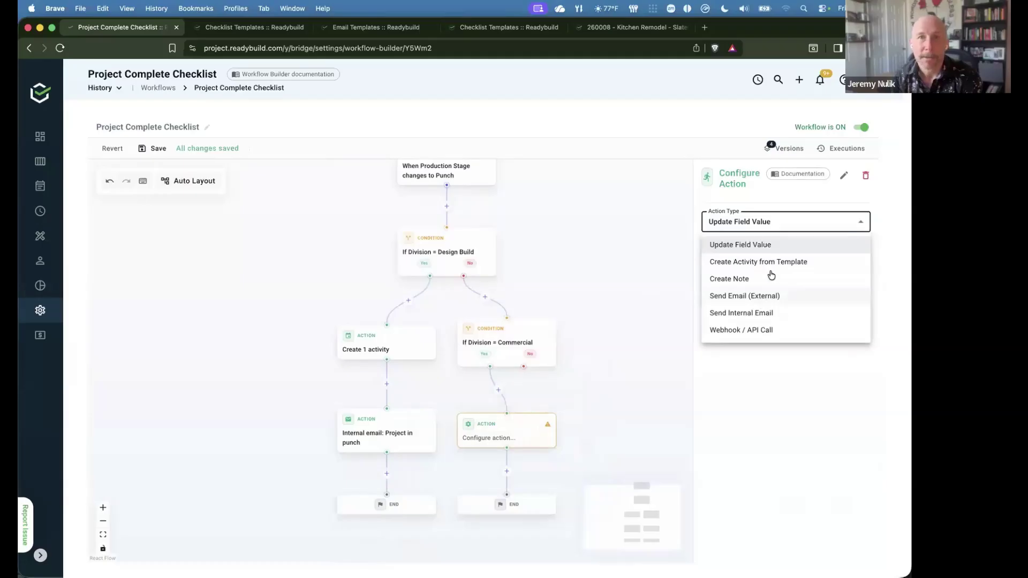
click(771, 265)
click(758, 298)
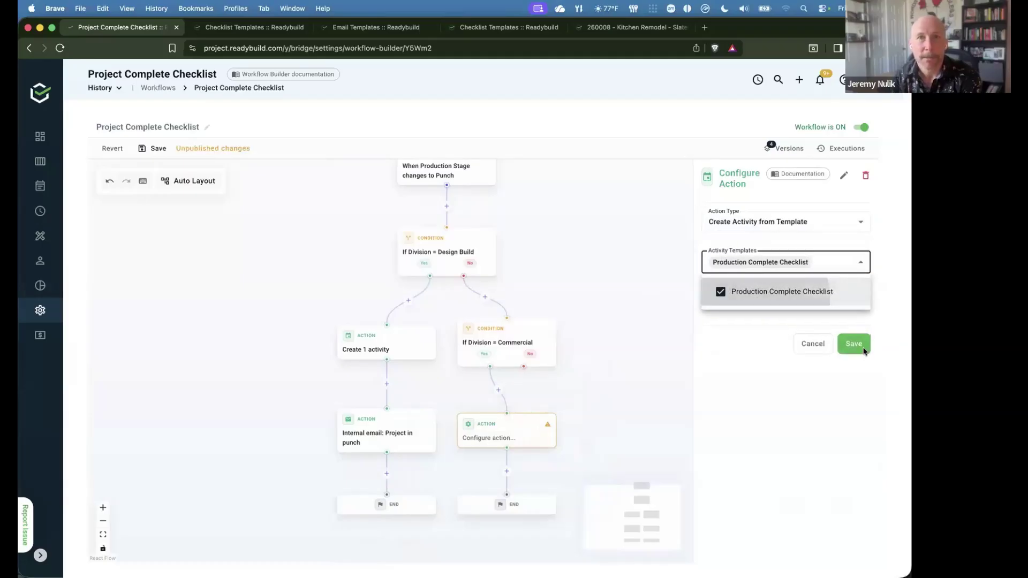
click(854, 341)
drag(562, 433, 573, 430)
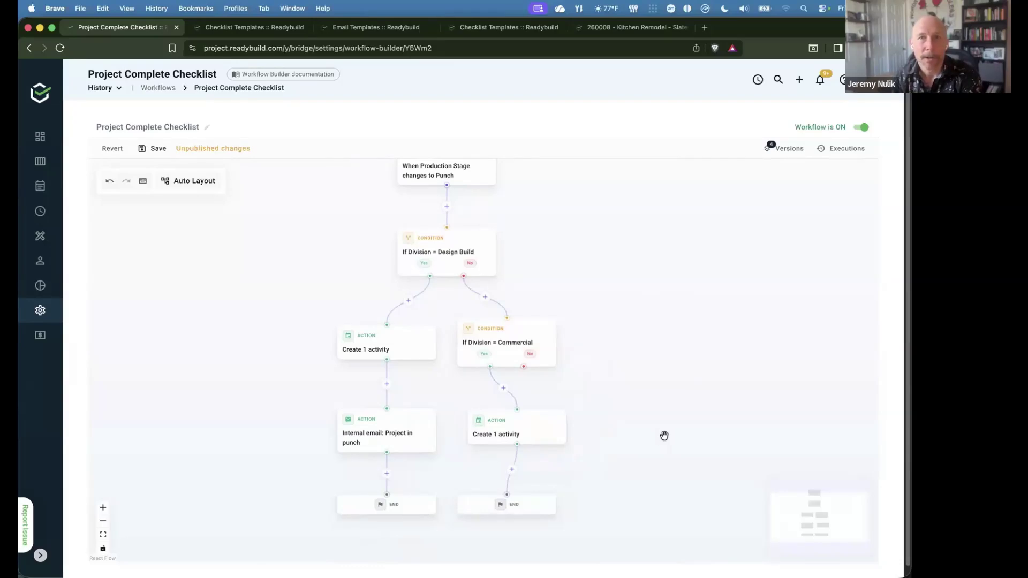
click(150, 149)
click(584, 397)
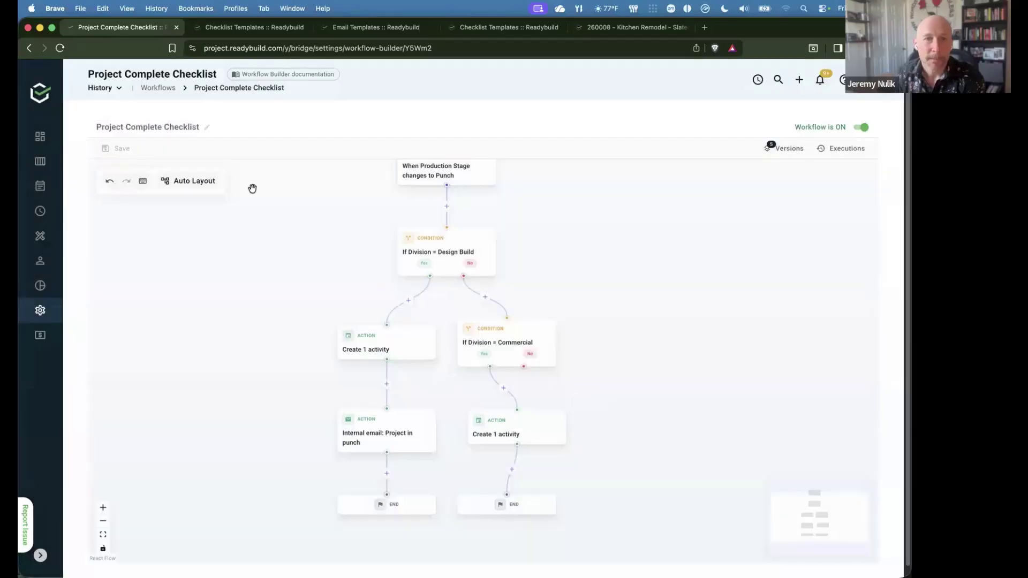
Return to the Workflows list, then advance the slideshow to the Question One slide.
click(159, 88)
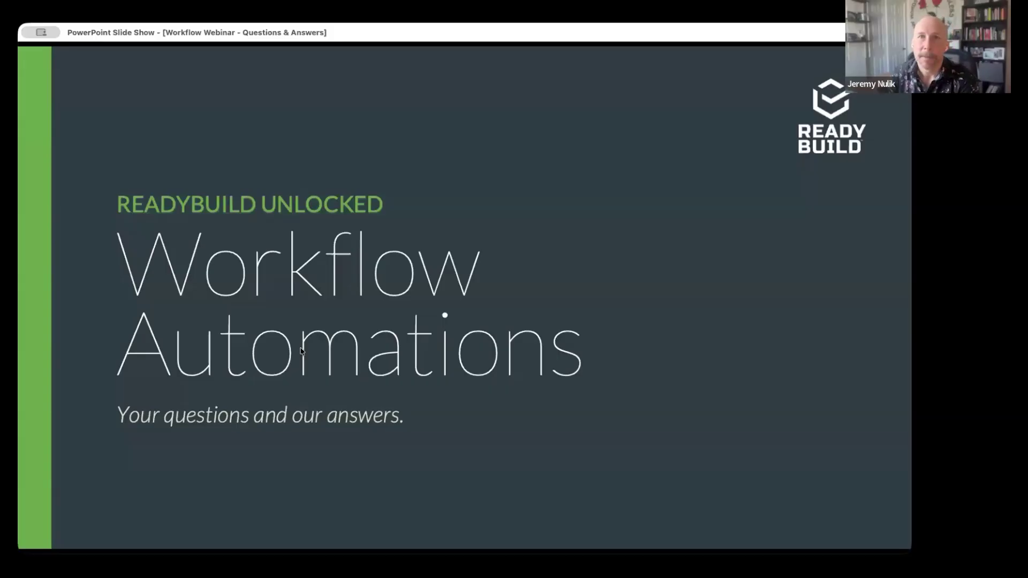
click(301, 351)
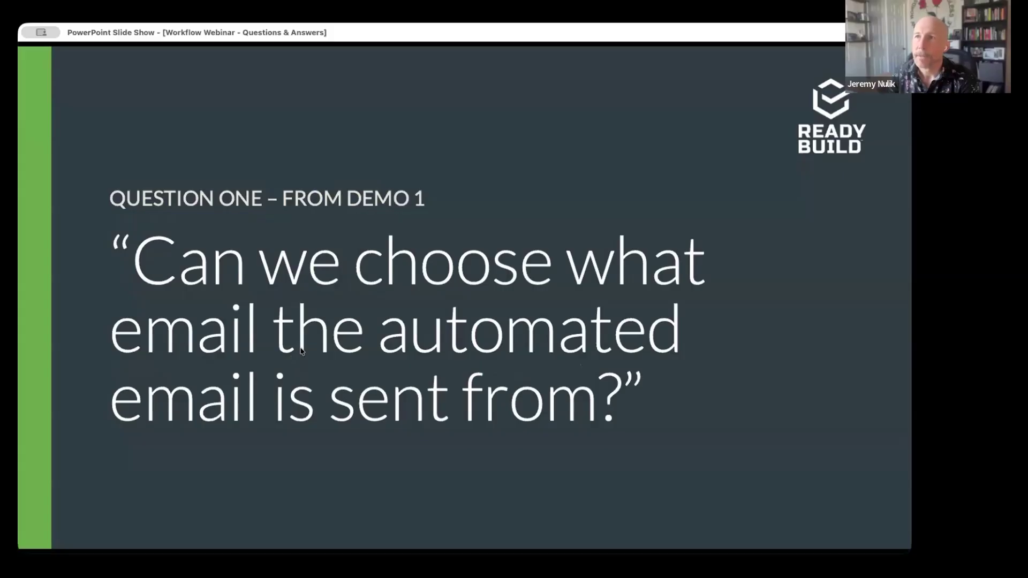